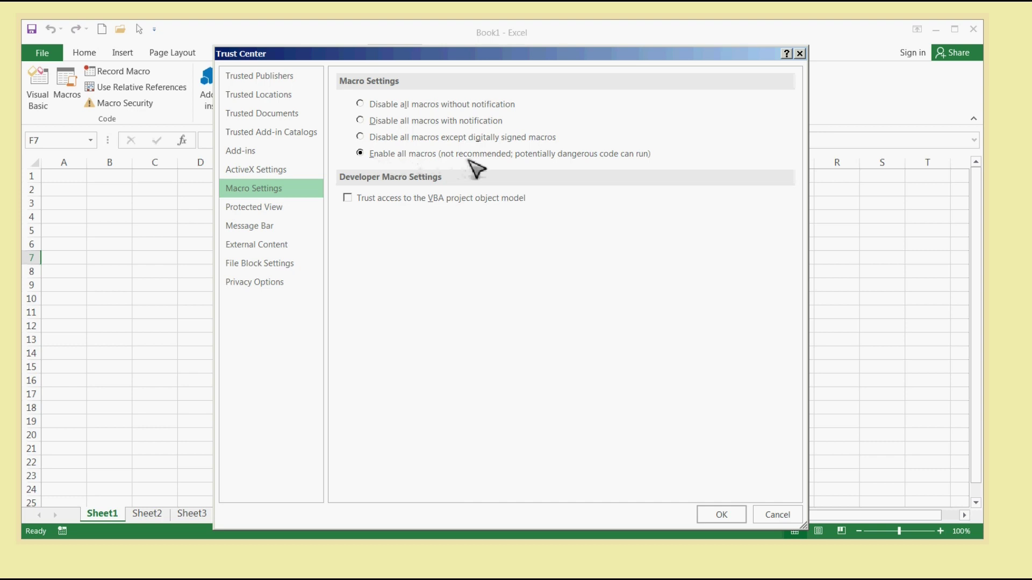
Confirm the Trust Center macro settings with all macros enabled
click(721, 516)
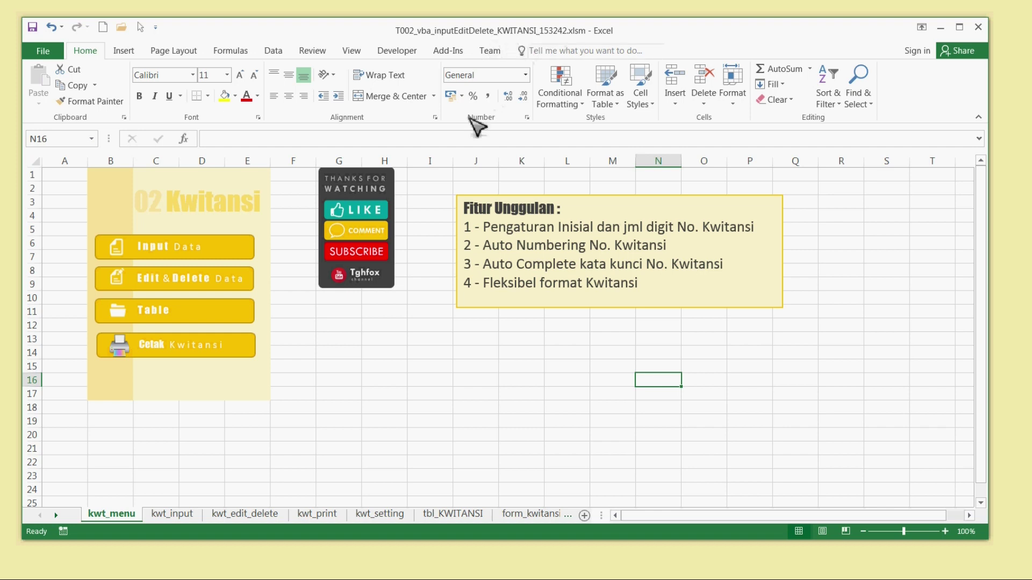
Look over the kwt_menu sheet's buttons and feature list, plus the kwt_setting sheet and the receipt layout on form_kwitansi_01
click(437, 273)
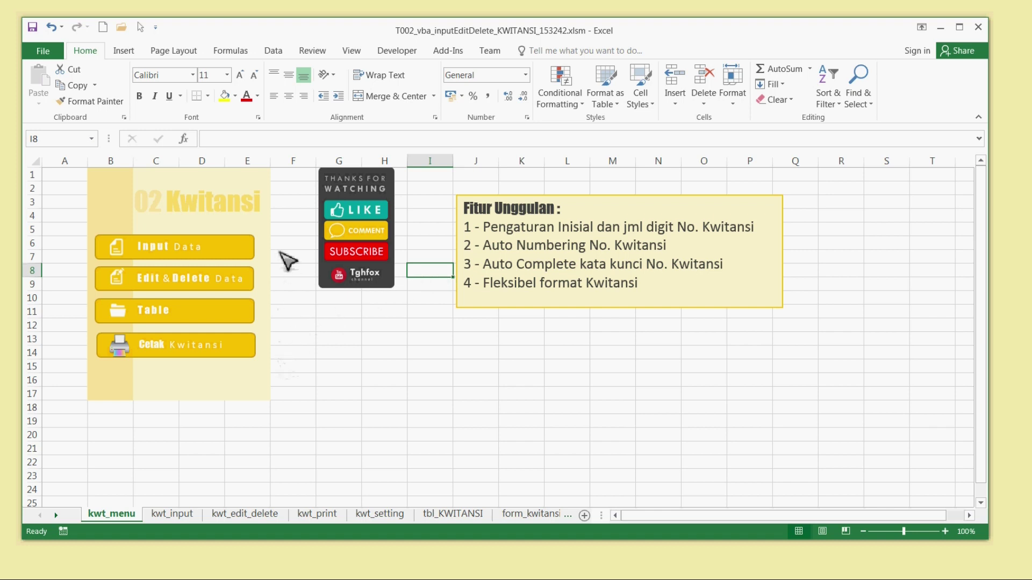
click(291, 298)
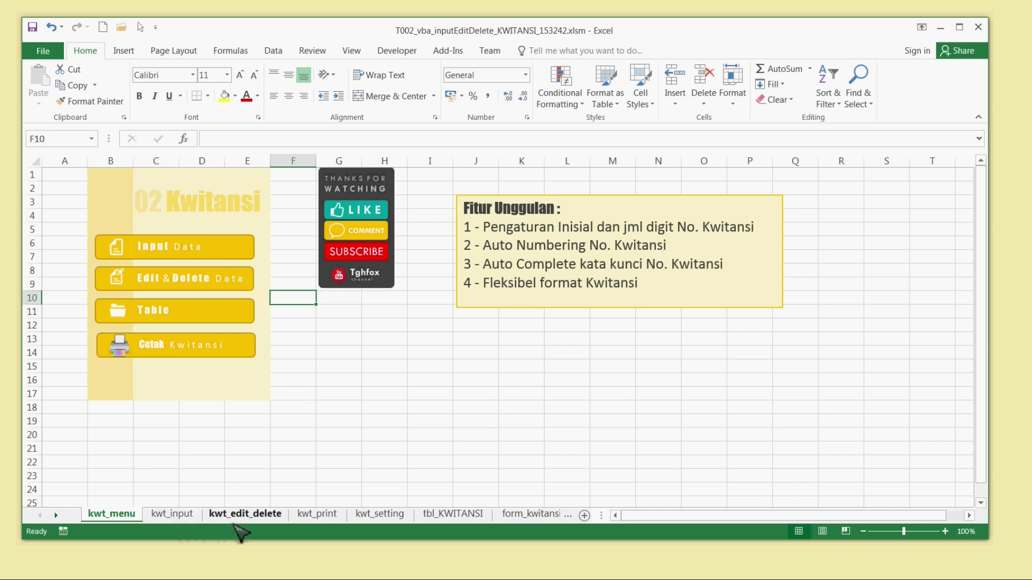
click(375, 520)
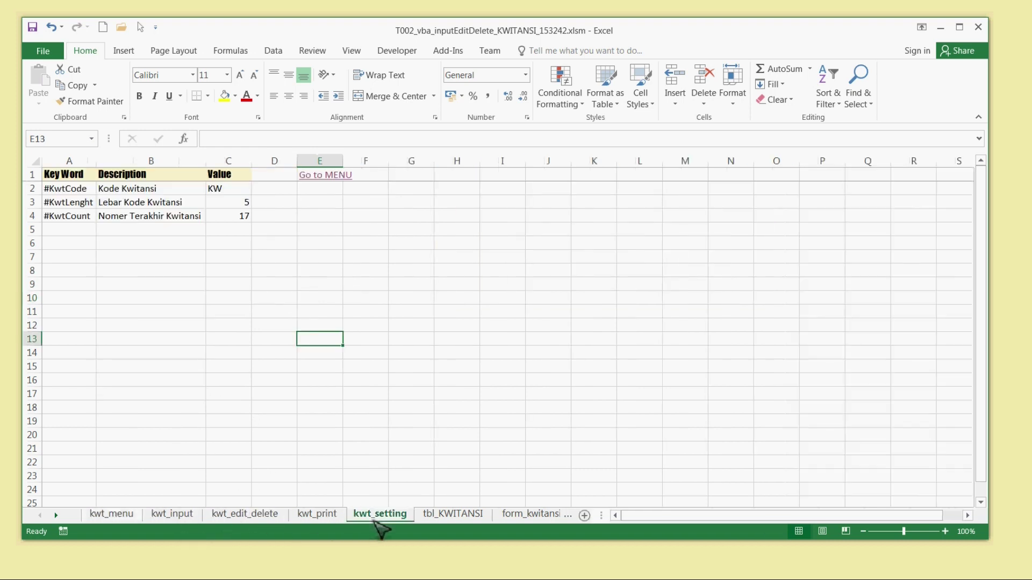
click(536, 518)
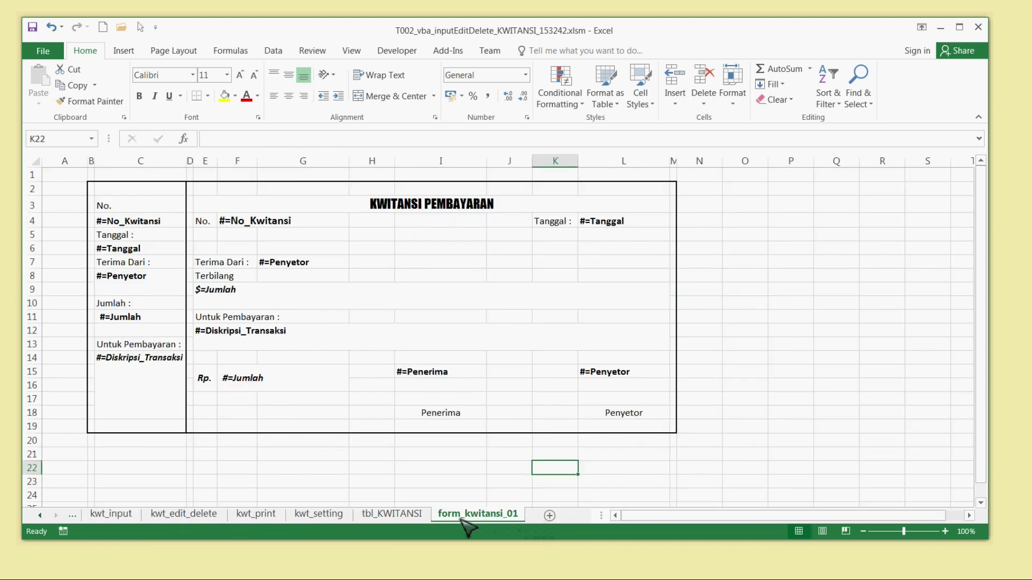
click(331, 515)
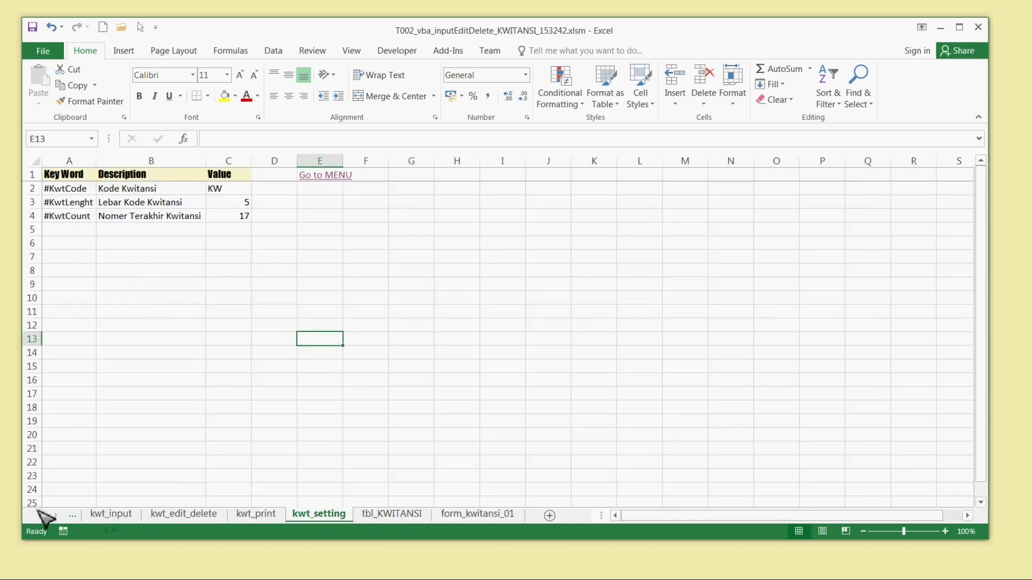
click(40, 516)
click(110, 515)
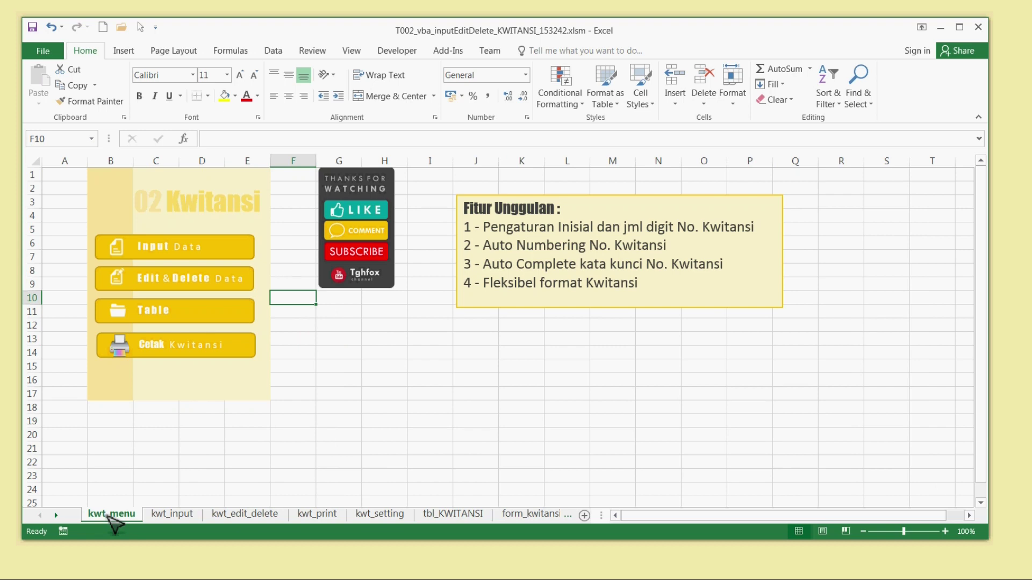
click(311, 405)
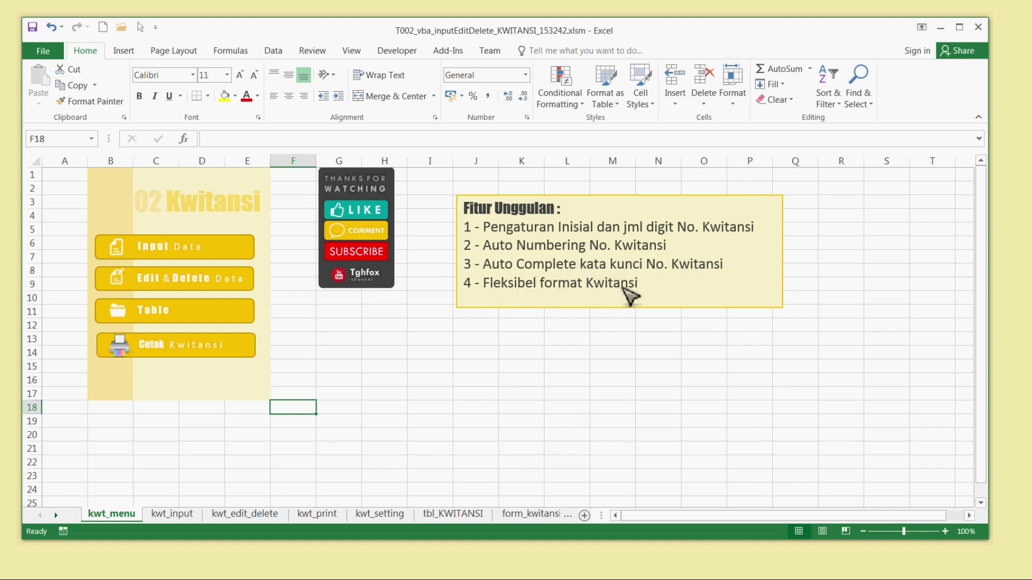
click(524, 380)
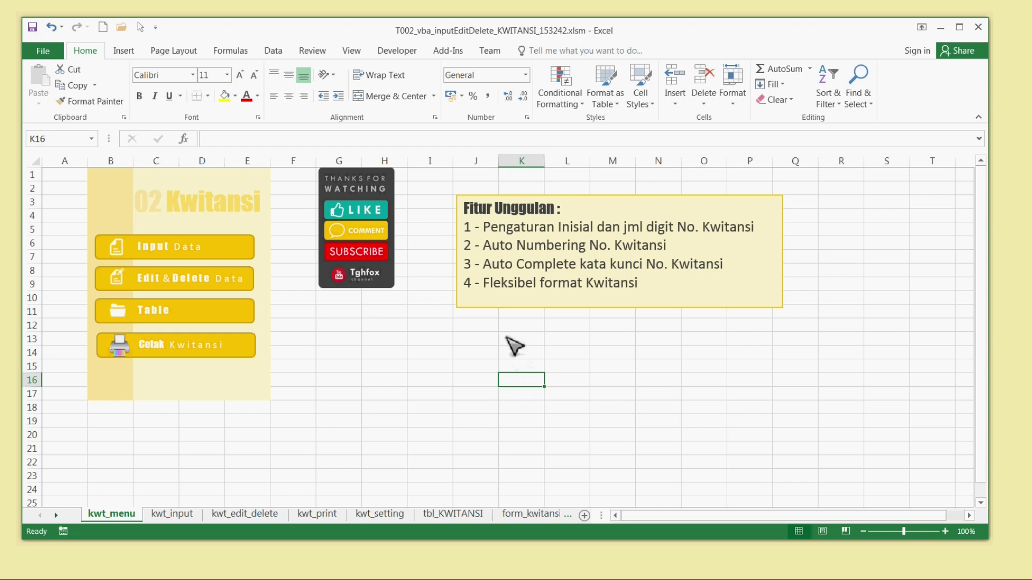
Examine the receipt code and code length on kwt_setting against the No_Kwitansi column in tbl_KWITANSI
click(382, 515)
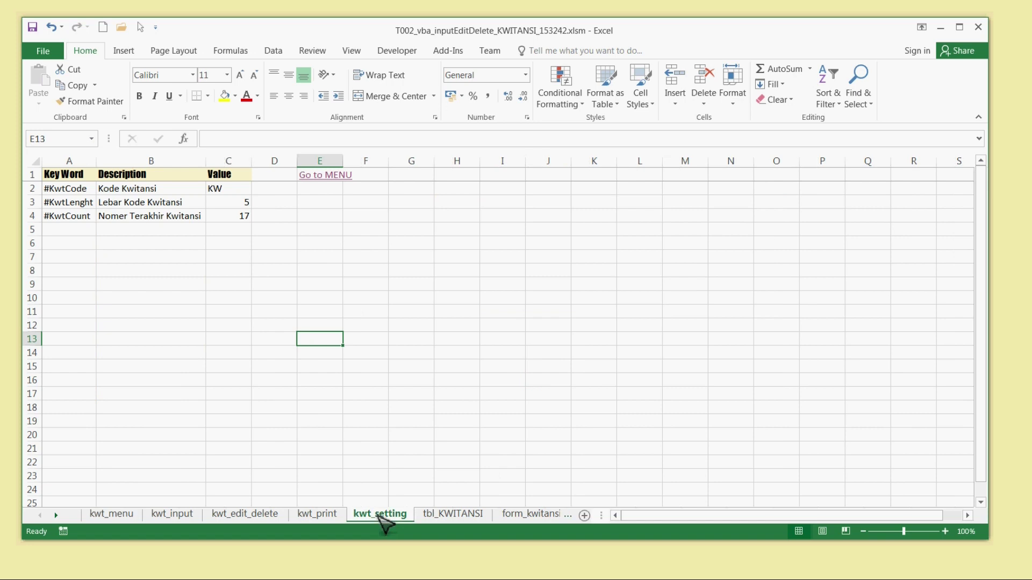
click(240, 367)
click(232, 191)
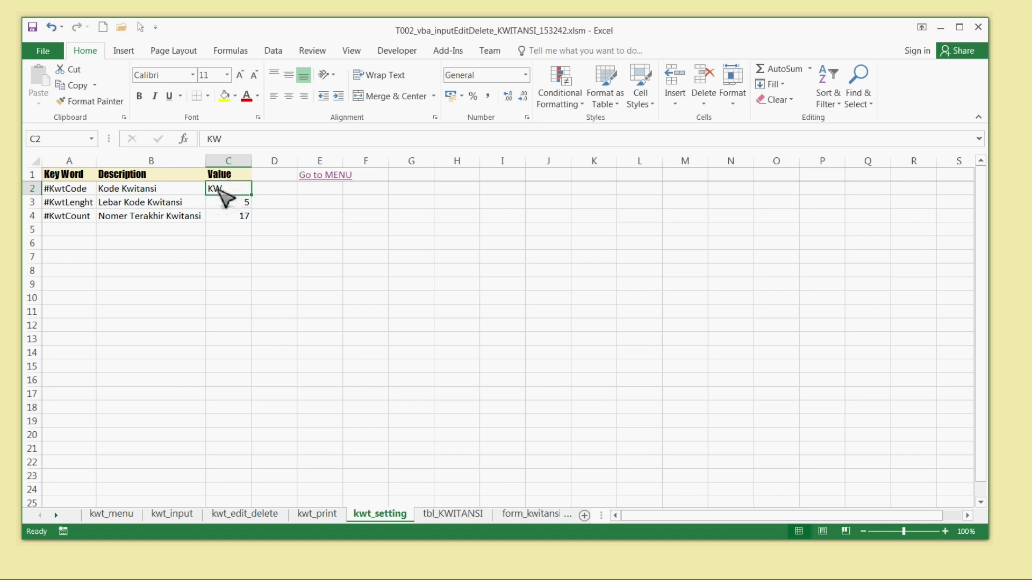
click(242, 205)
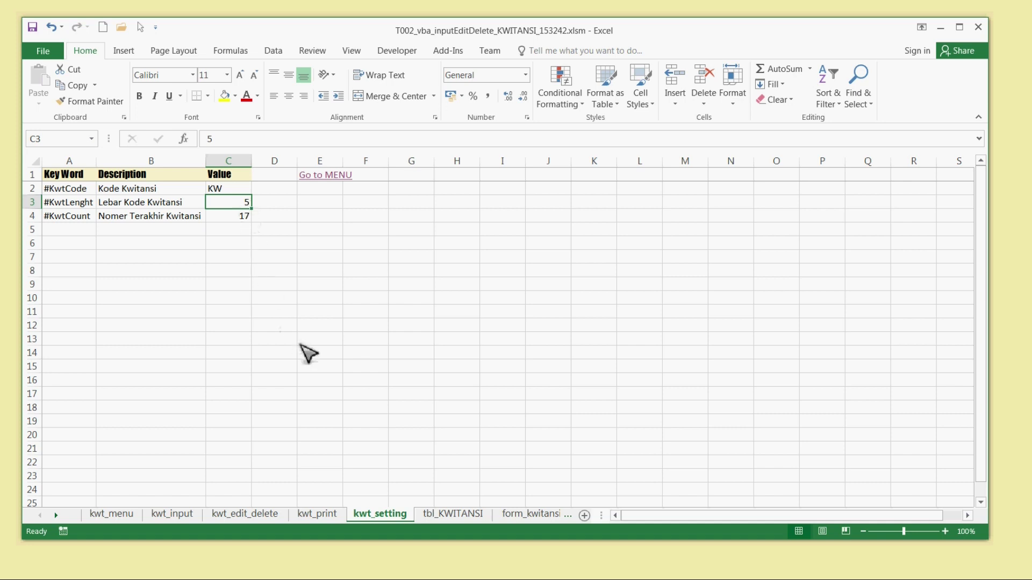
click(448, 517)
click(386, 450)
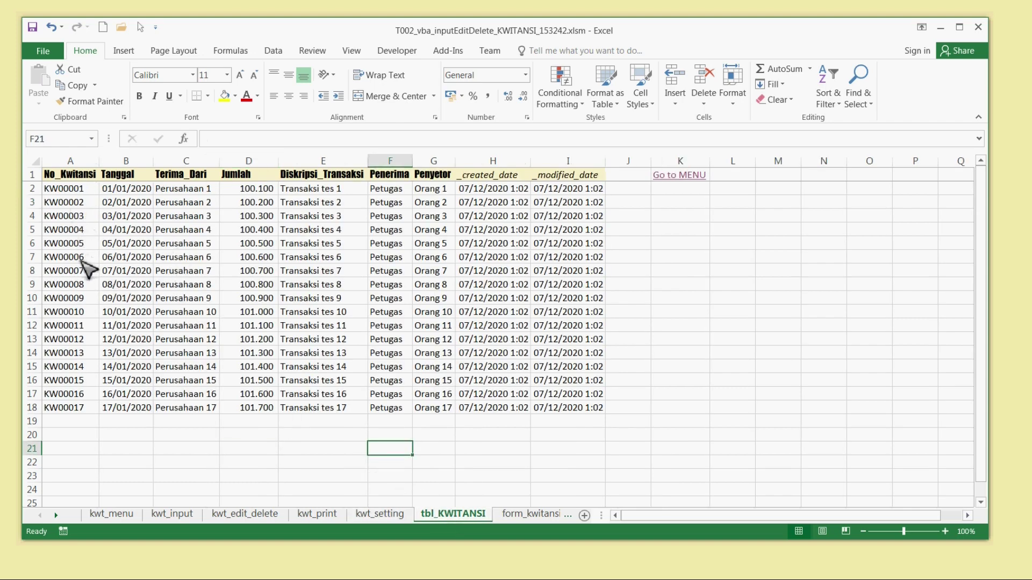
click(92, 408)
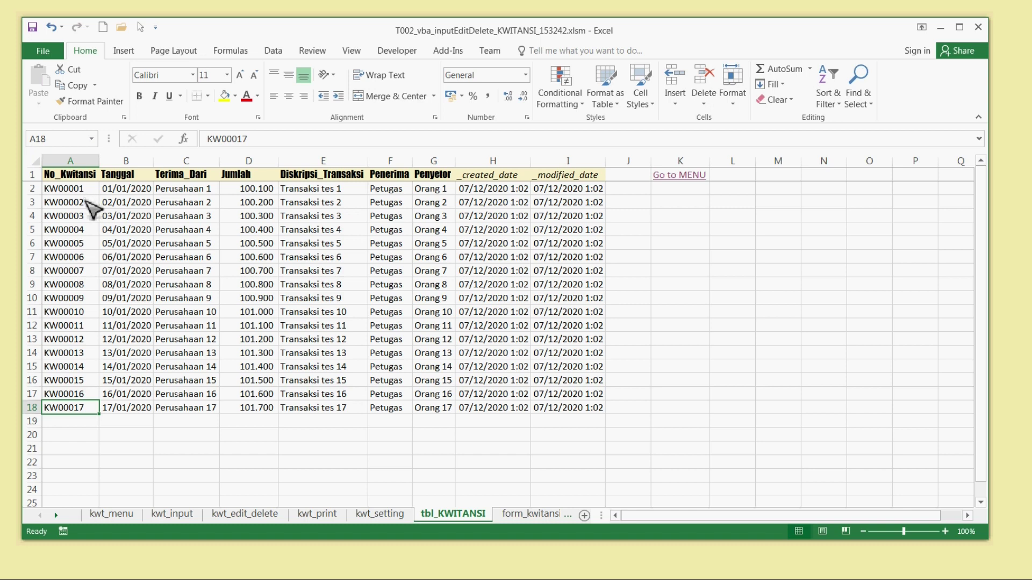
Compare the last receipt number setting on kwt_setting with the final record in tbl_KWITANSI
click(384, 513)
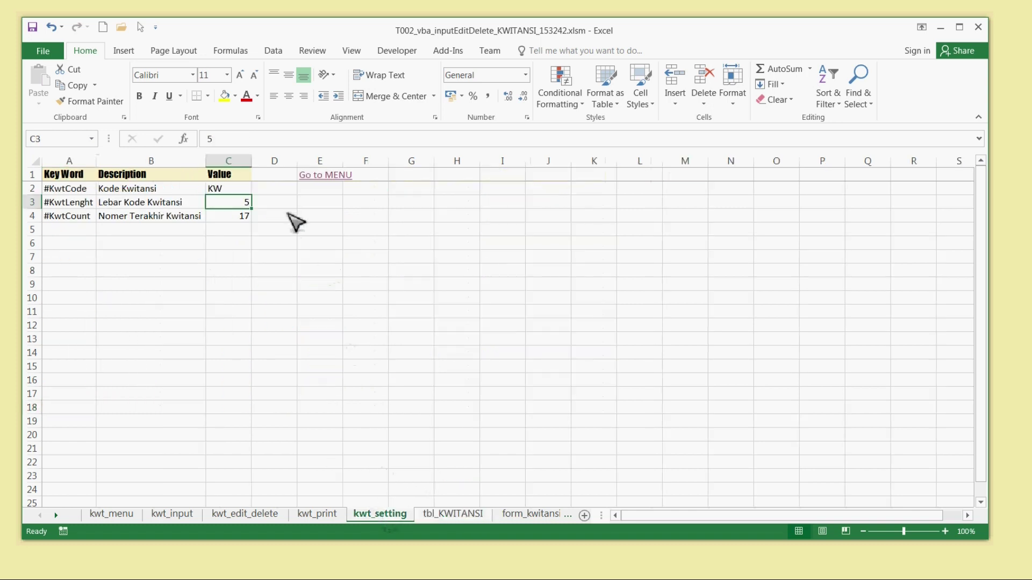
click(251, 221)
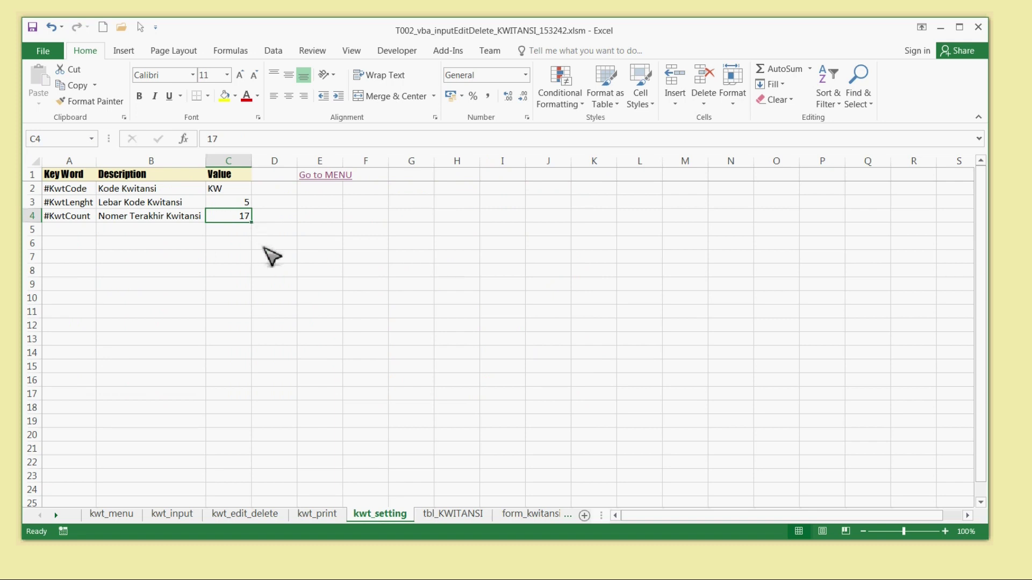
click(468, 514)
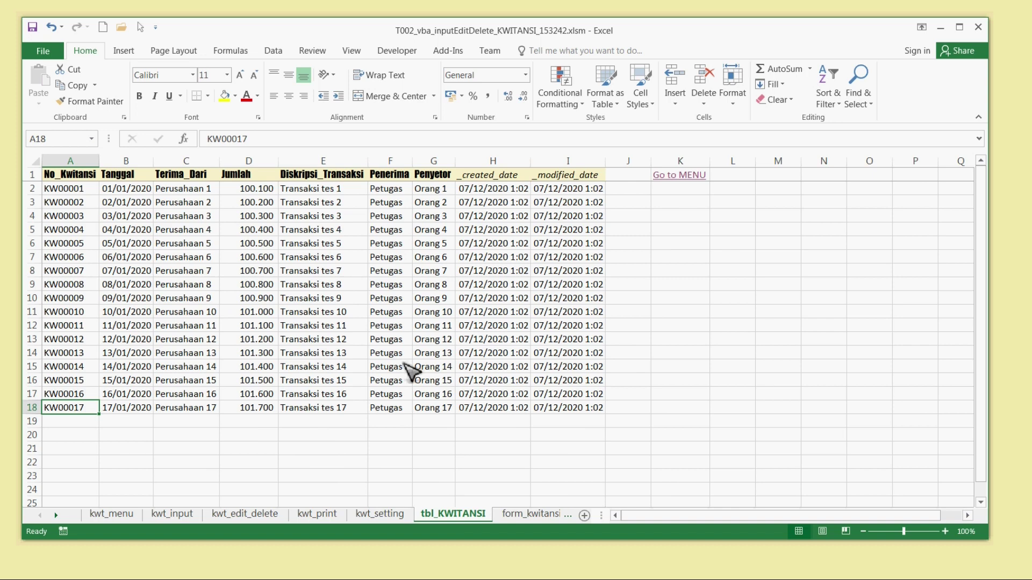
click(383, 514)
click(246, 215)
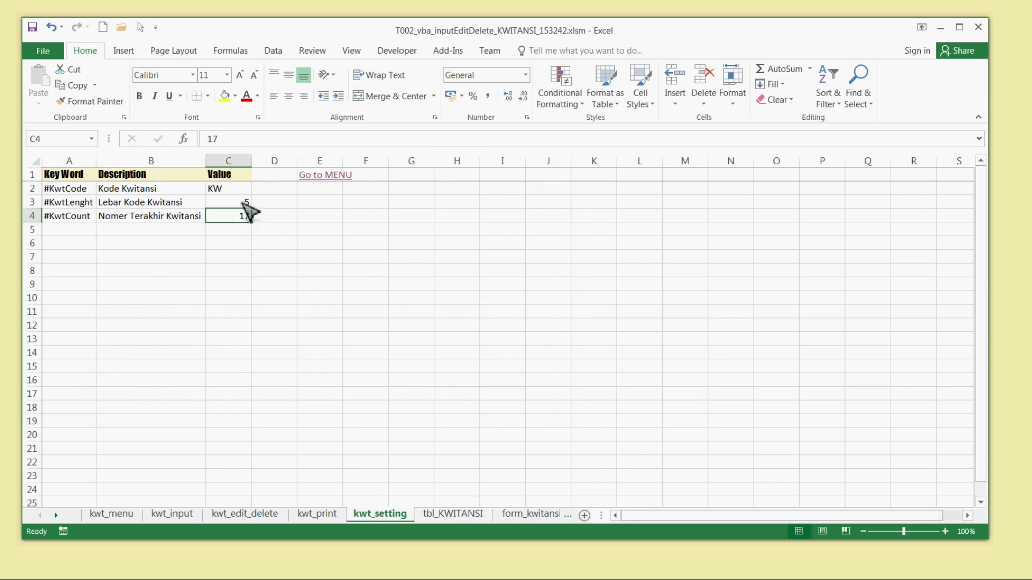
click(246, 205)
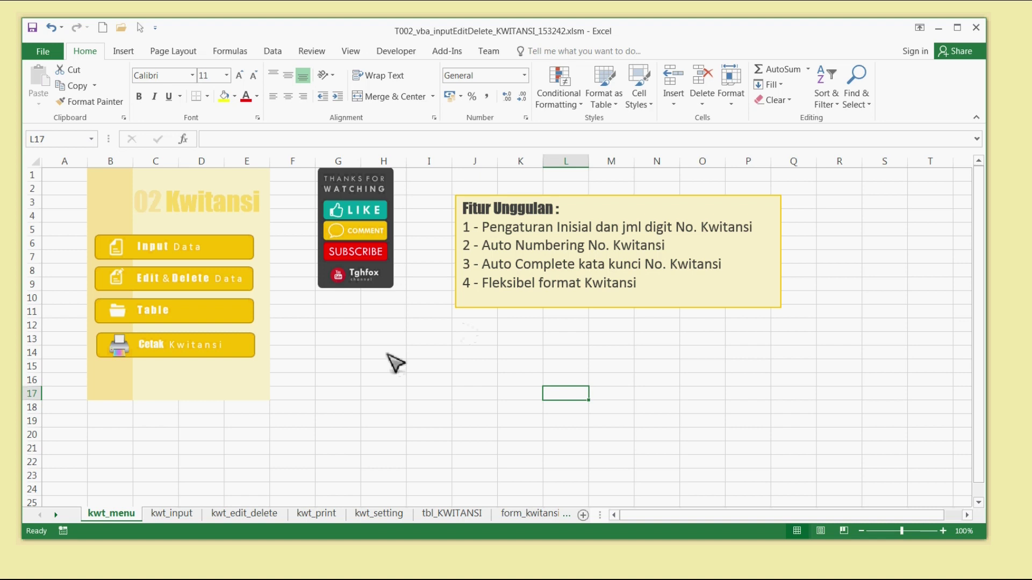
Open the Input Data form from the menu sheet and set Tanggal to 09/03/2020
click(235, 260)
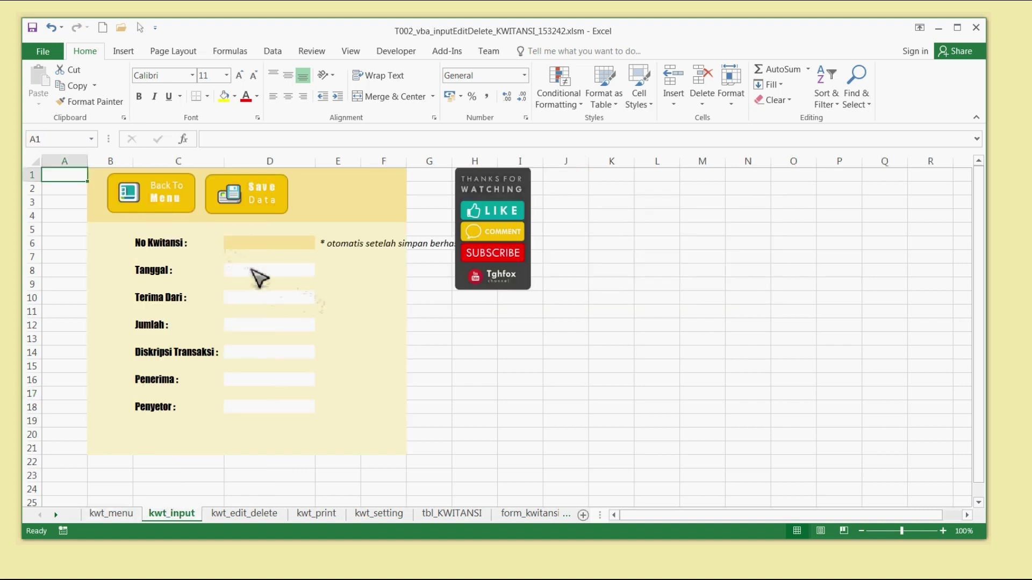
click(262, 250)
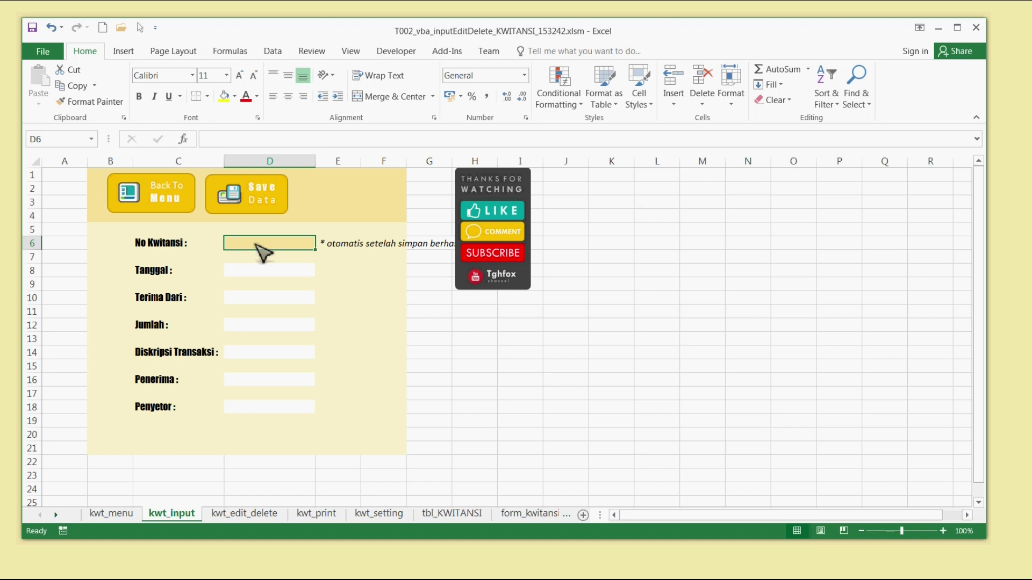
click(263, 272)
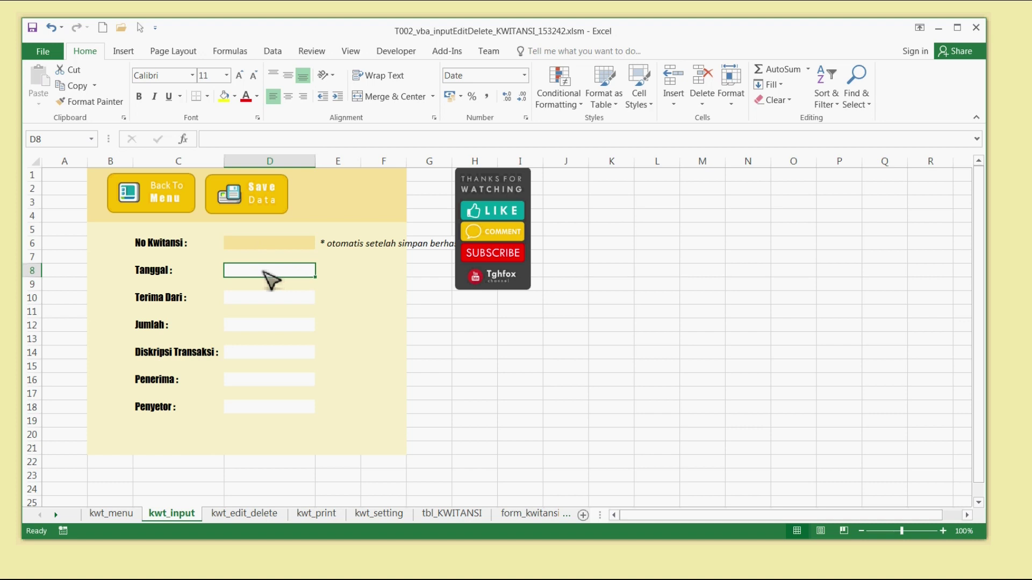
text(09)
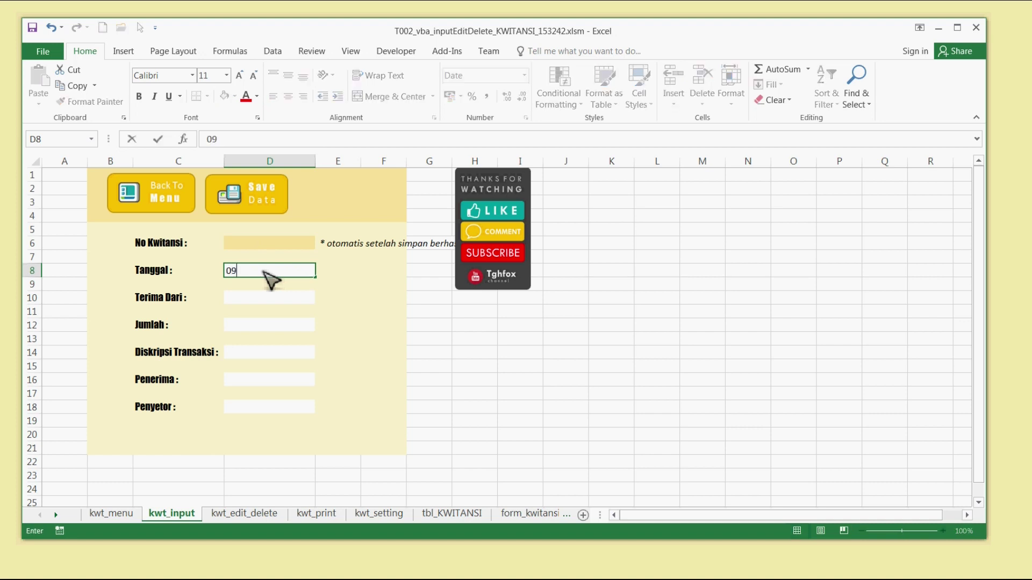
text(/03/2020)
key(Return)
key(Return)
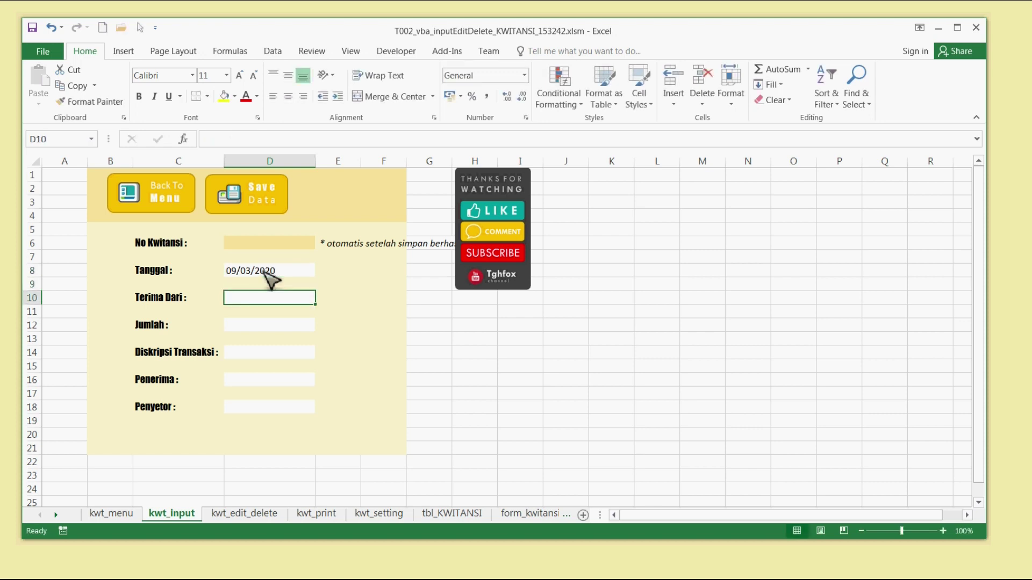
Enter PT MAWAR as Terima Dari on the receipt input form
text(PT)
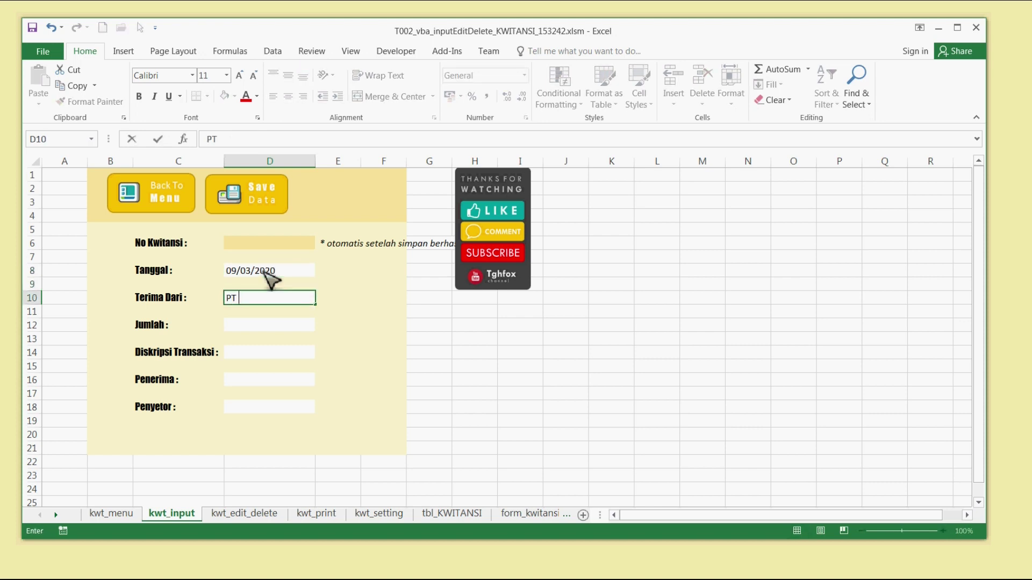
text( MAWAR)
key(Return)
key(Return)
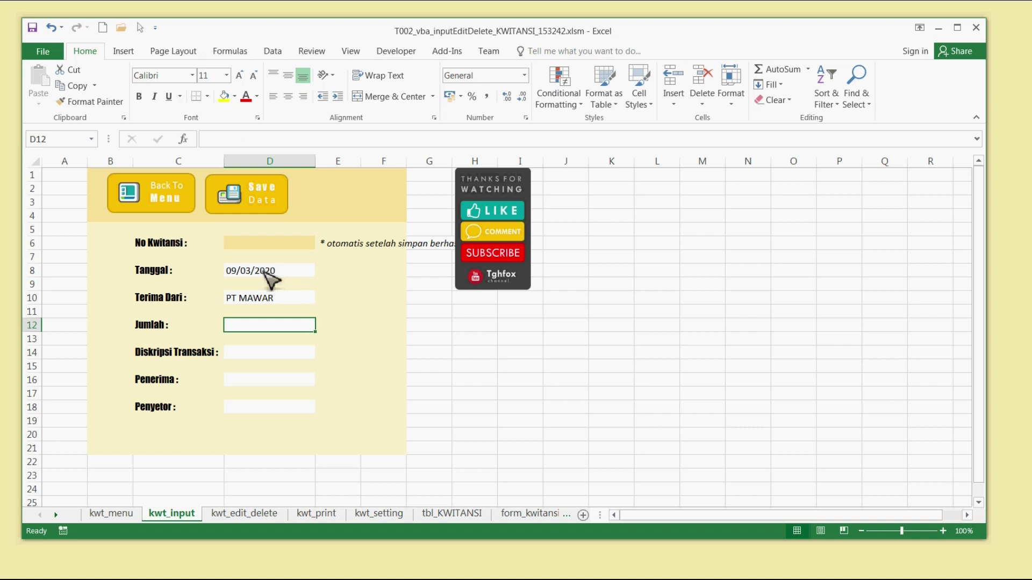
Set Jumlah to 1200000 and Diskripsi Transaksi to SEWA BUS on the input form
text(12)
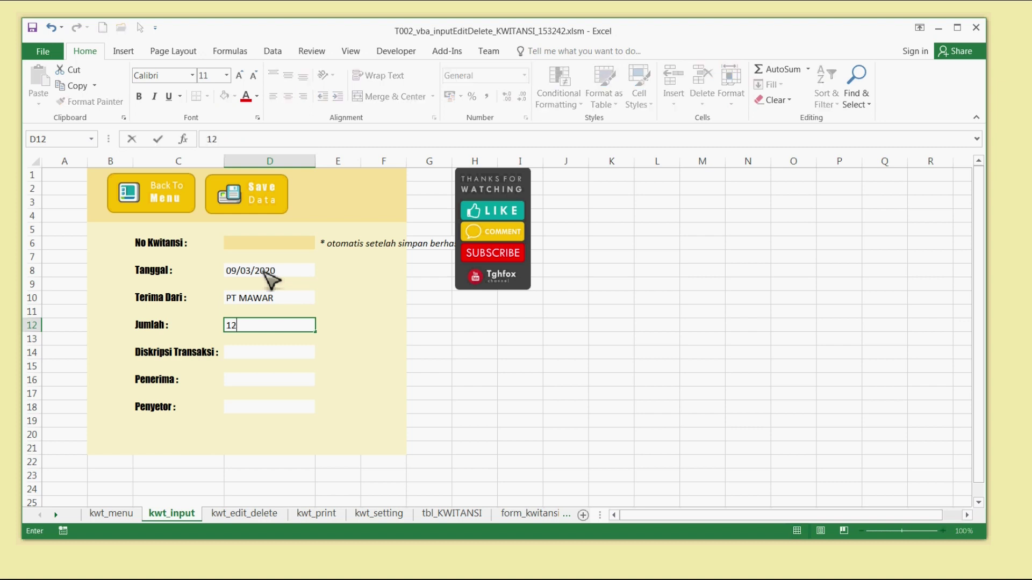
text(00000)
key(Return)
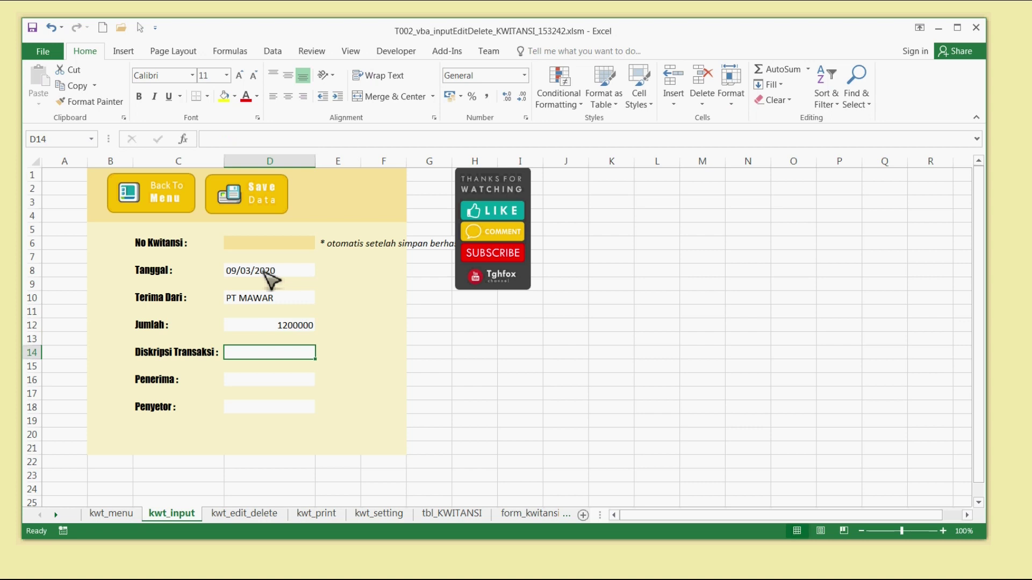
text(S)
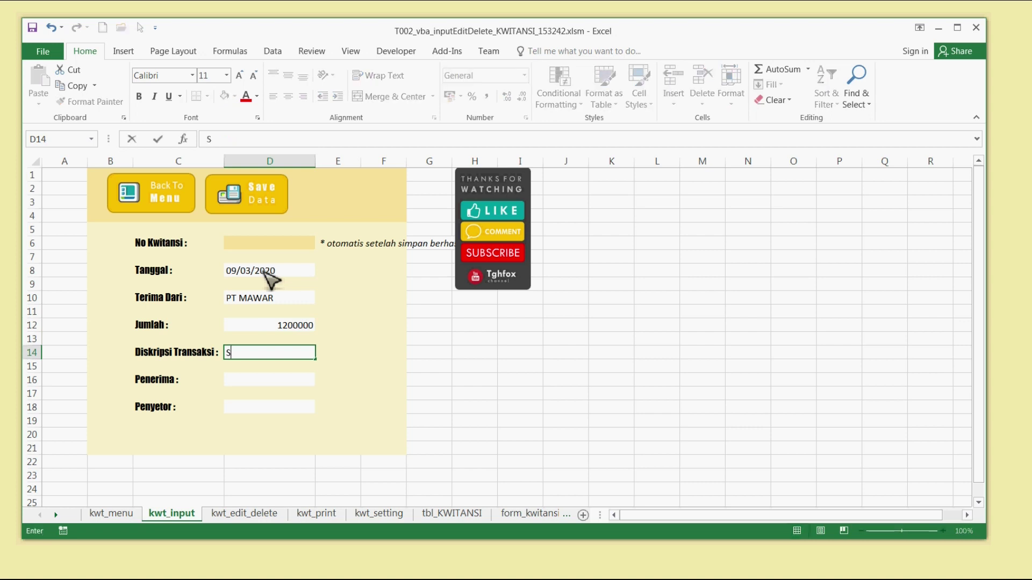
text(EWA BUS)
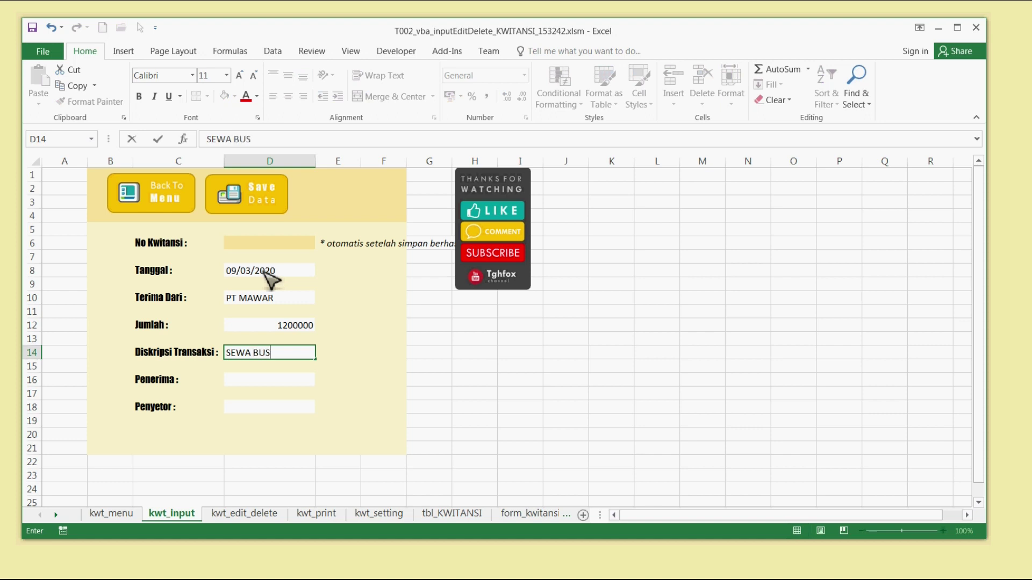
key(Return)
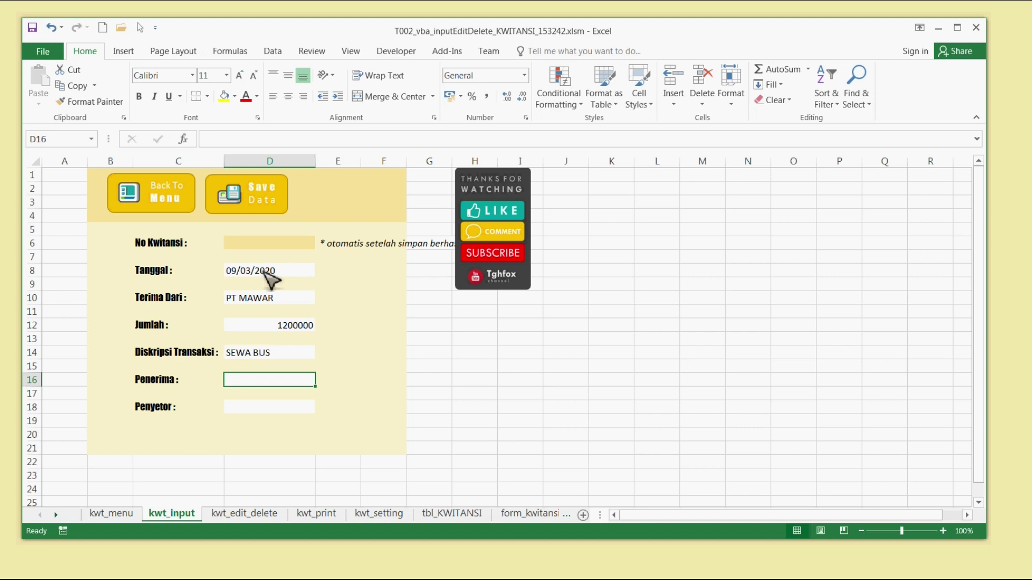
Fill in Penerima with "Petugas Adm." and Penyetor with "Orang" on the input form
text(Pe)
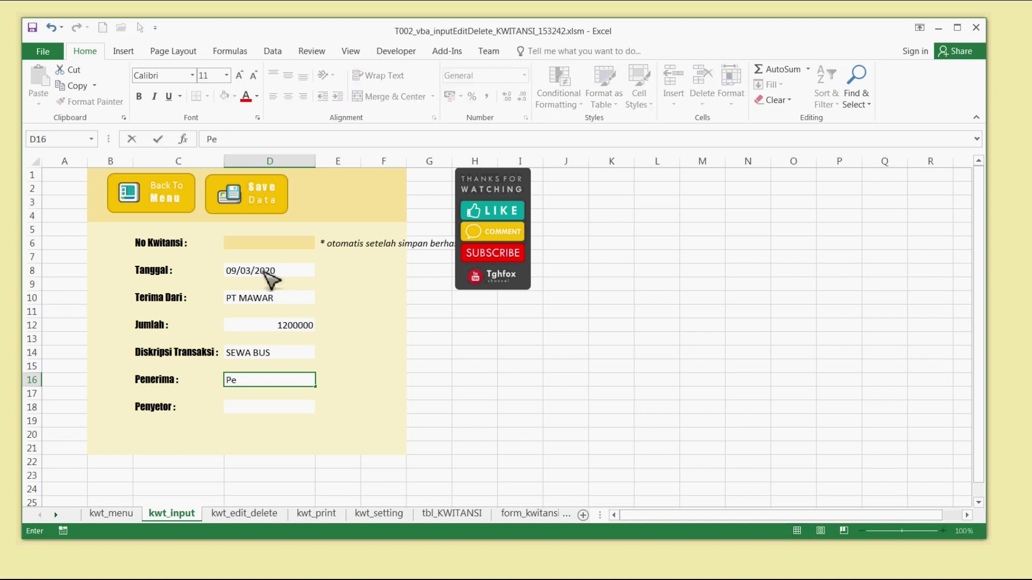
text(tugas Adm.)
key(Return)
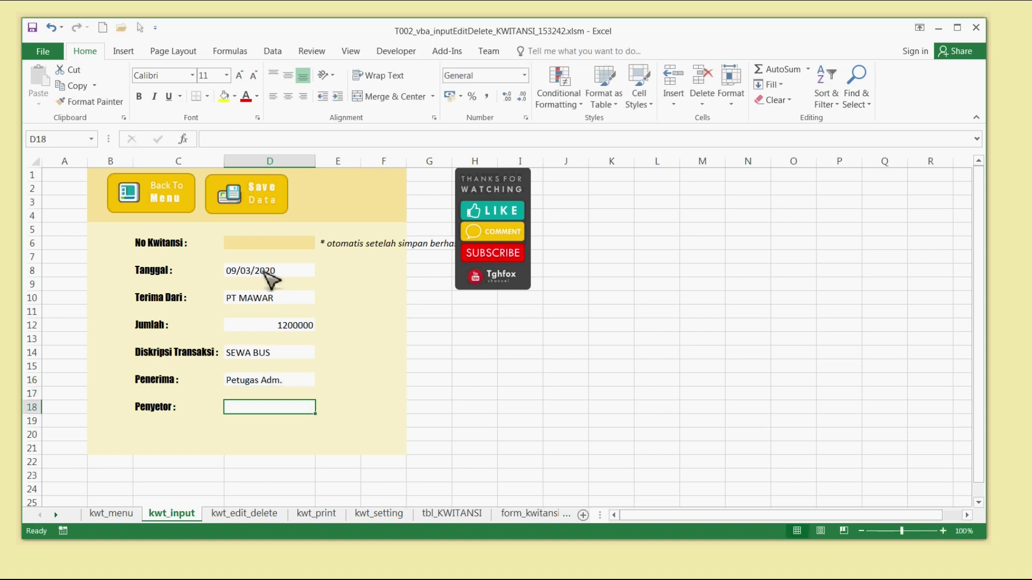
text(Orang)
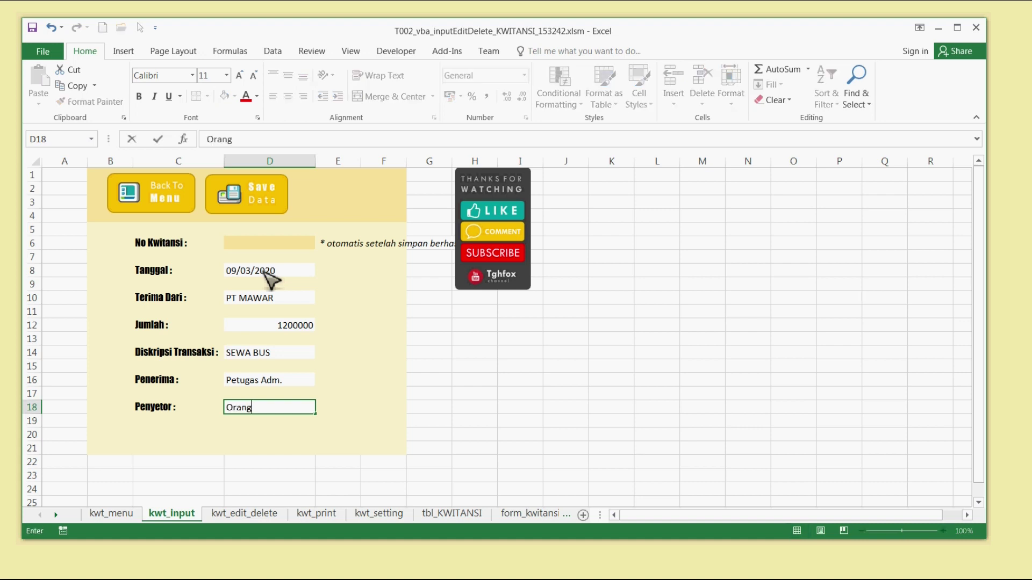
key(Return)
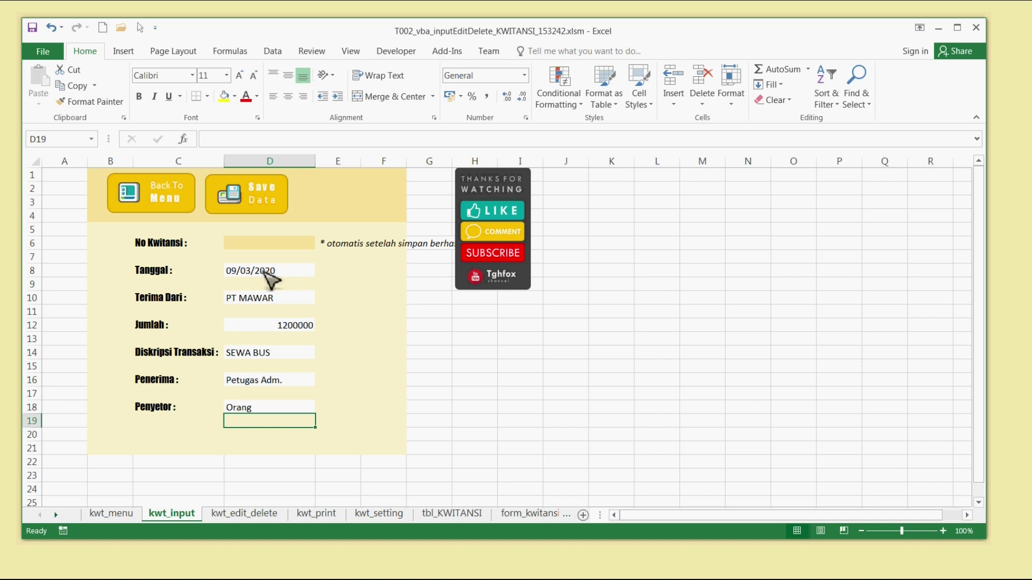
Save the completed receipt entry and keep the input form filled in
click(473, 366)
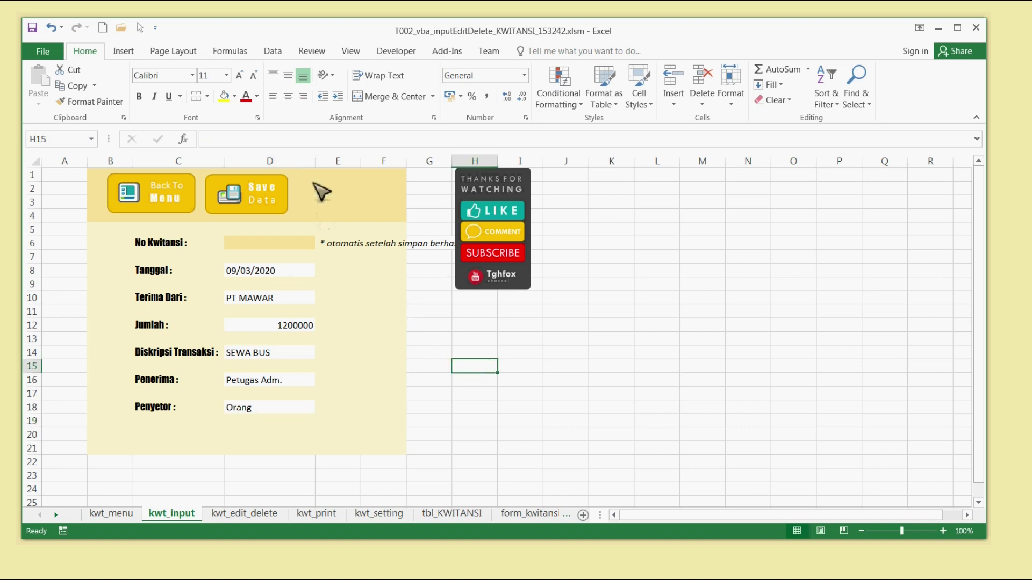
click(263, 204)
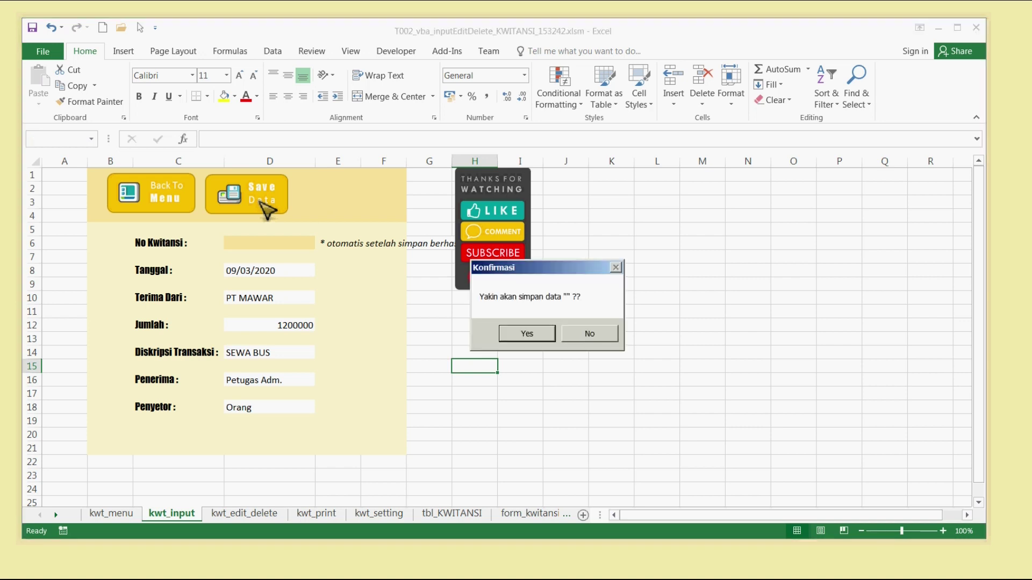
click(536, 337)
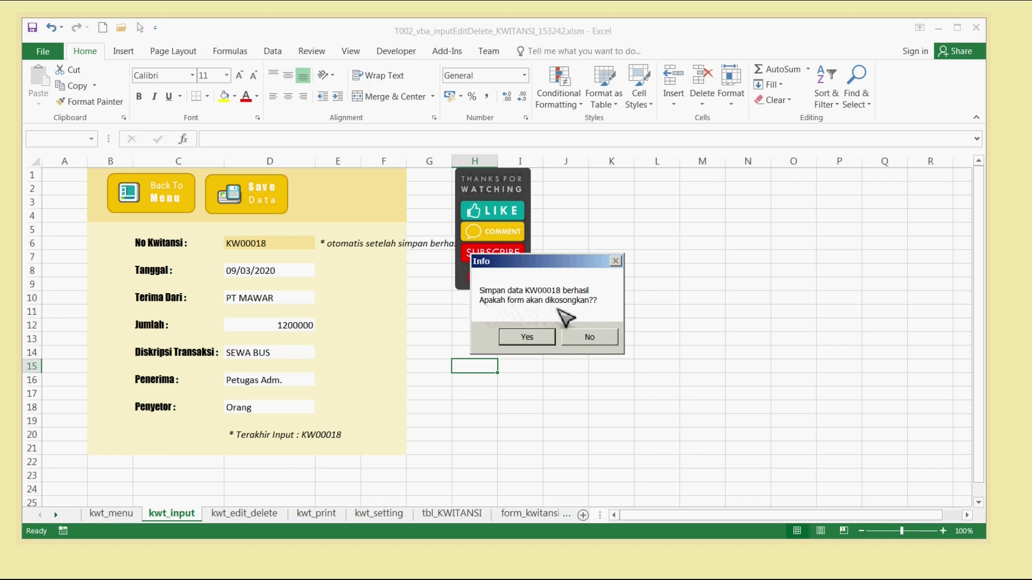
click(591, 340)
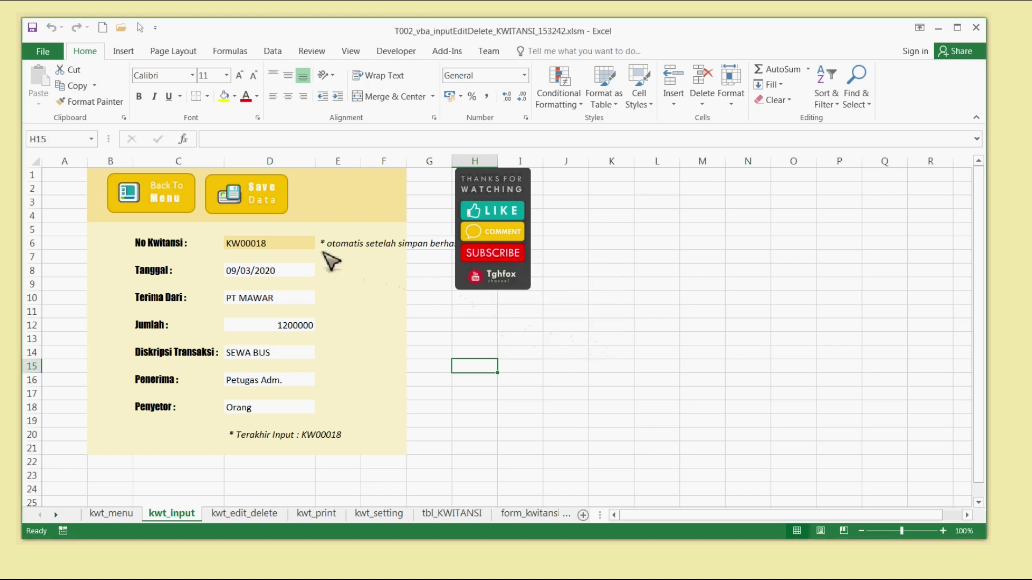
Save the same receipt data again as another record, choose to clear the form, and check the last-input note
click(280, 211)
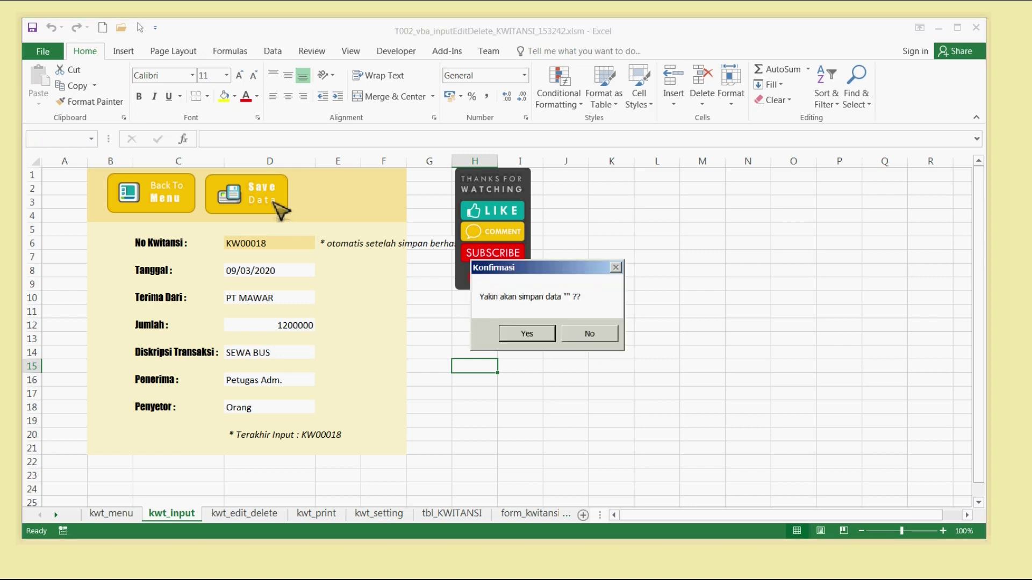
click(526, 334)
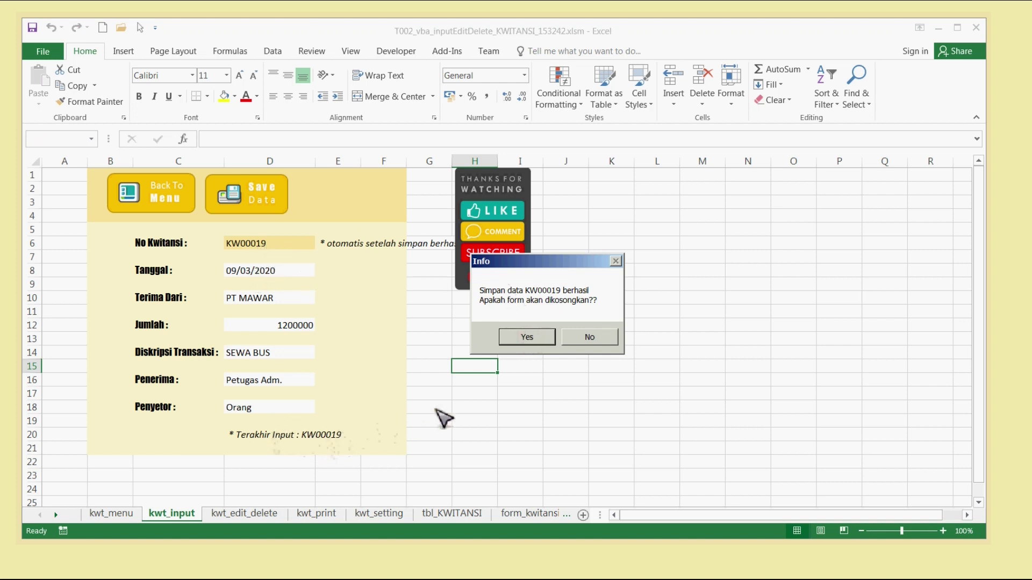
click(530, 337)
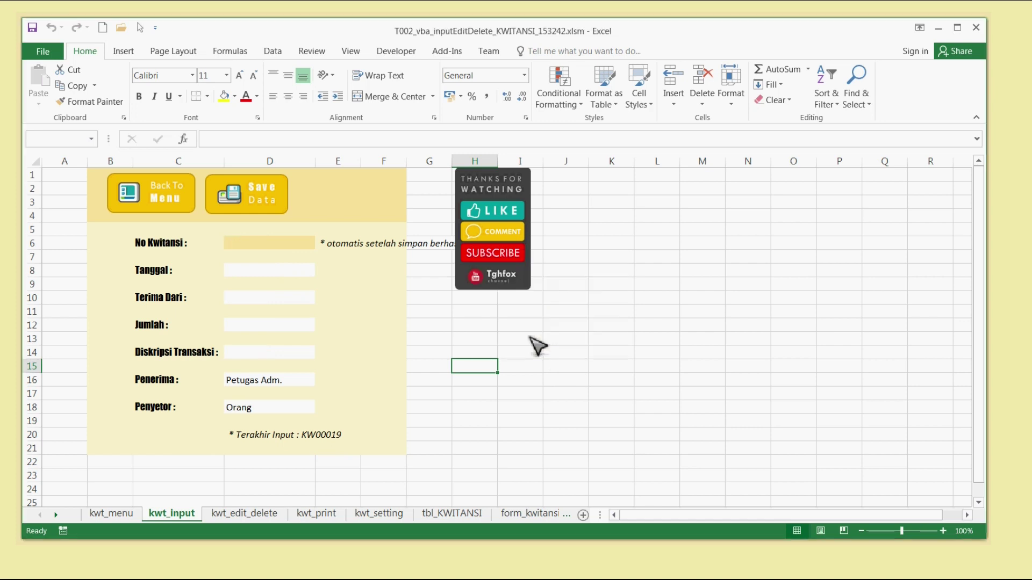
click(299, 444)
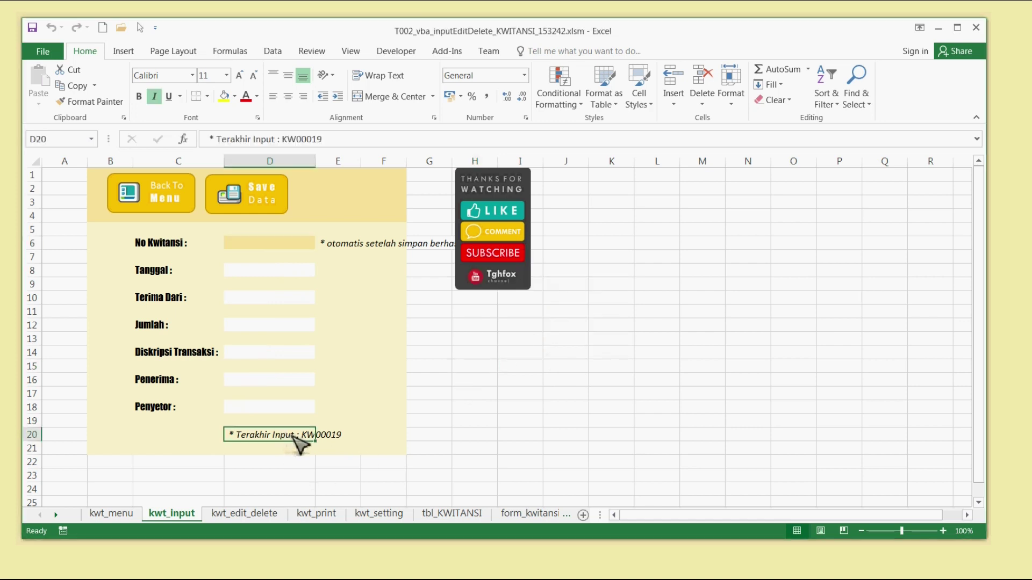
click(424, 396)
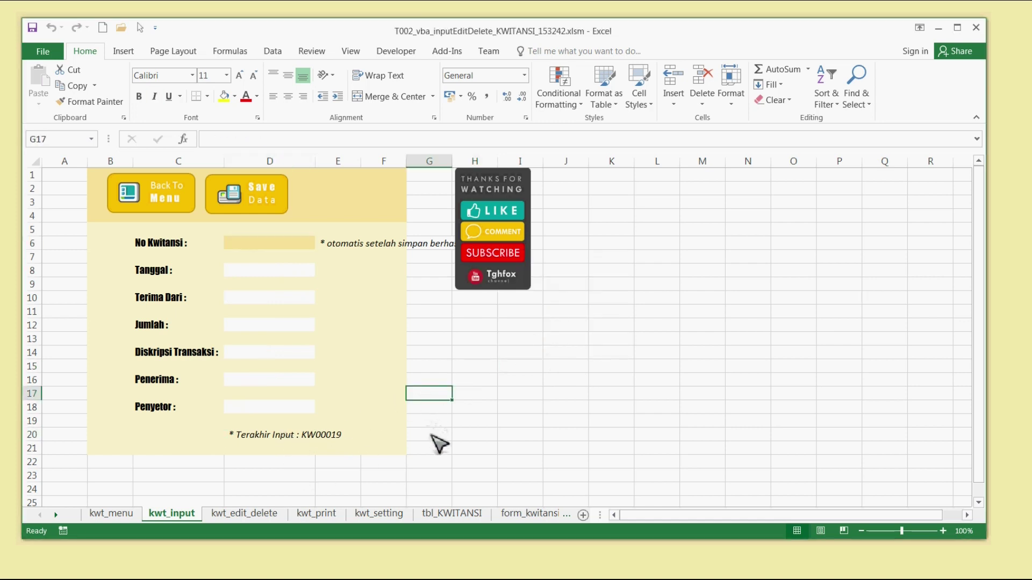
Open the receipt table from the menu sheet, check the newly saved rows, and widen the _created_date column
click(163, 201)
click(178, 318)
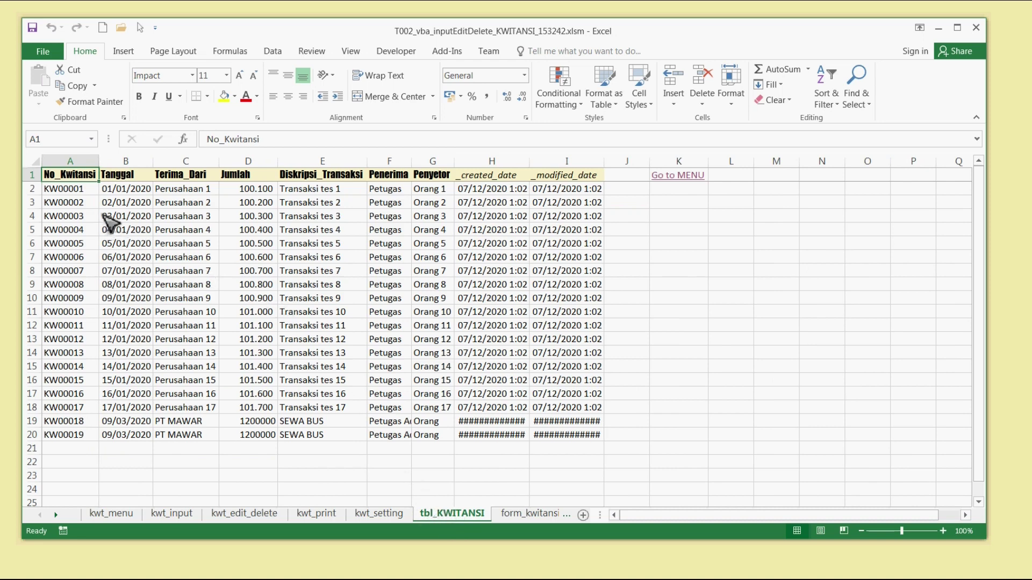
click(86, 422)
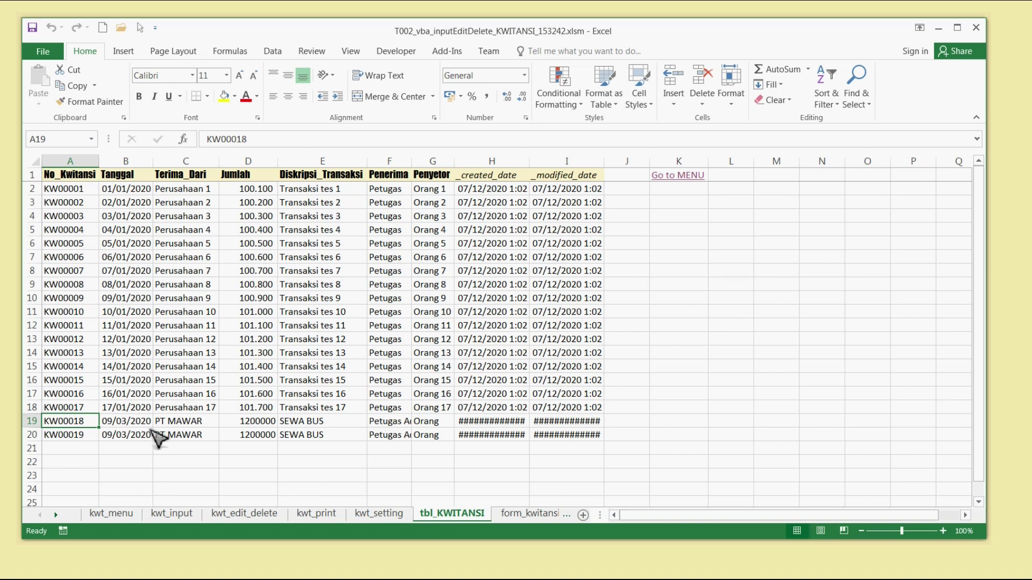
drag(530, 161, 535, 162)
Return to the menu sheet, open the Edit & Delete Data form, and select its search field
click(669, 175)
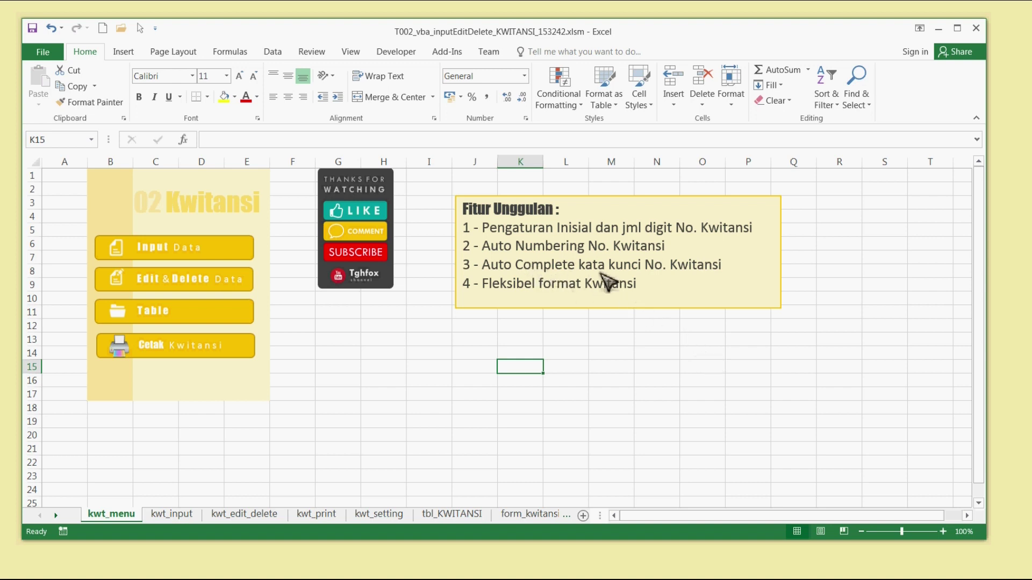
click(237, 284)
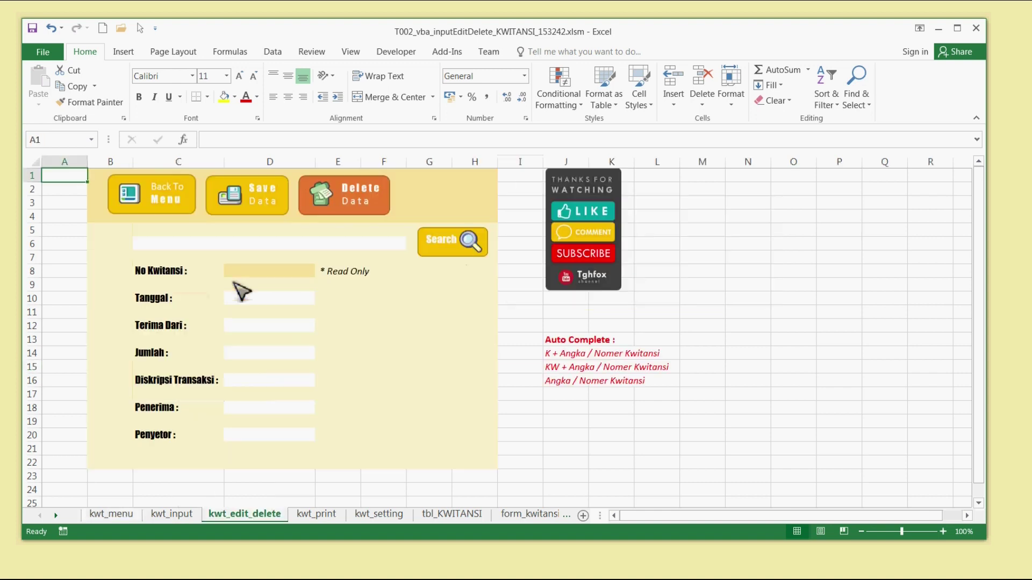
click(271, 245)
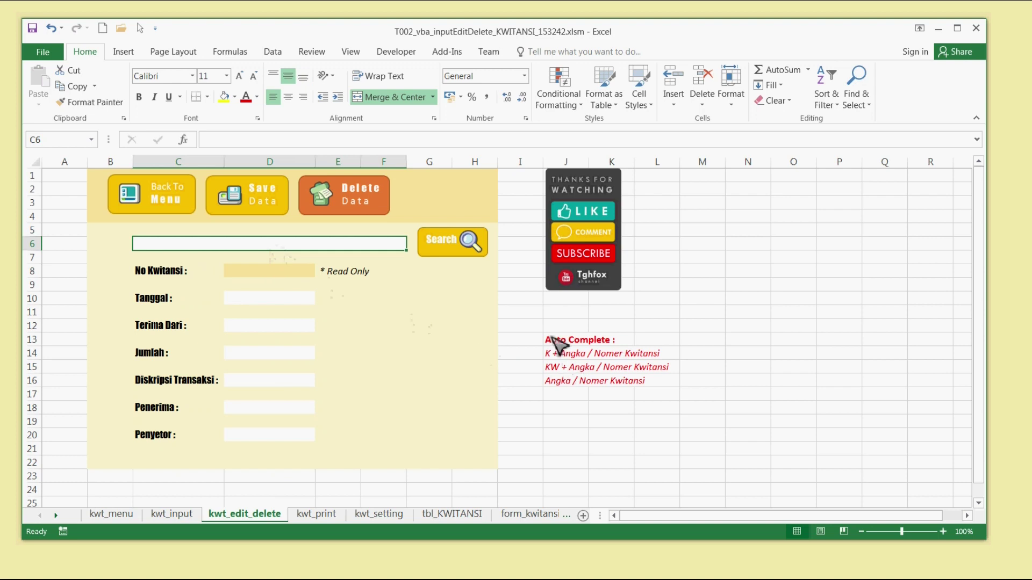
Review the Auto Complete keyword formats beside the edit form and the receipt code settings on the kwt_setting sheet
drag(567, 340, 569, 387)
click(566, 407)
click(563, 355)
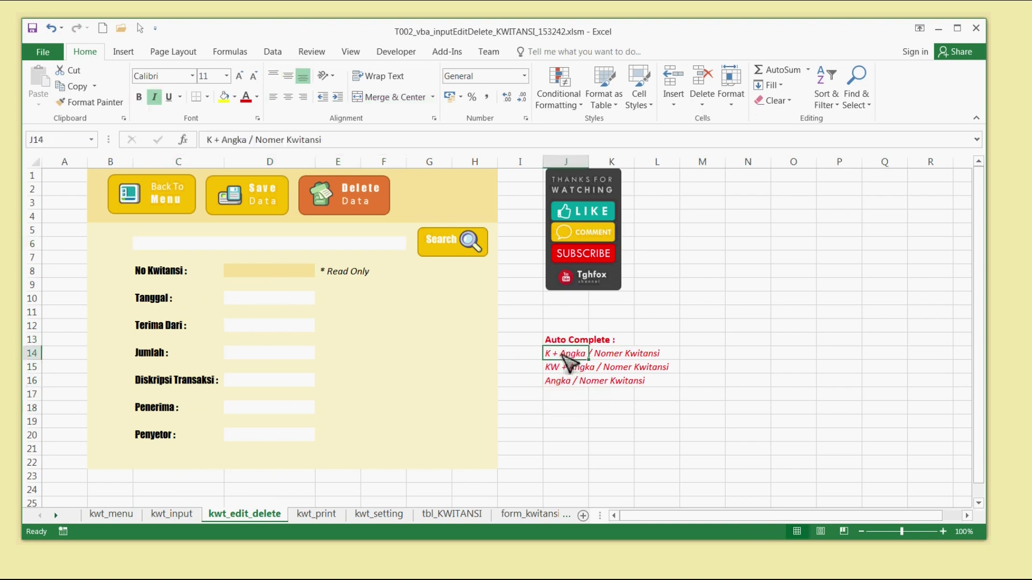
click(564, 370)
click(564, 355)
click(567, 371)
click(567, 380)
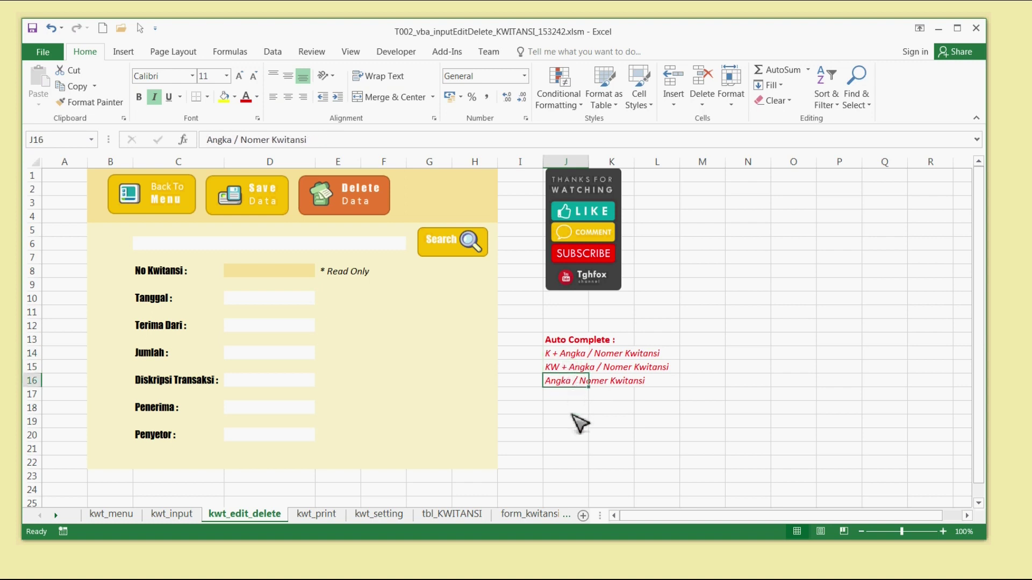
click(341, 243)
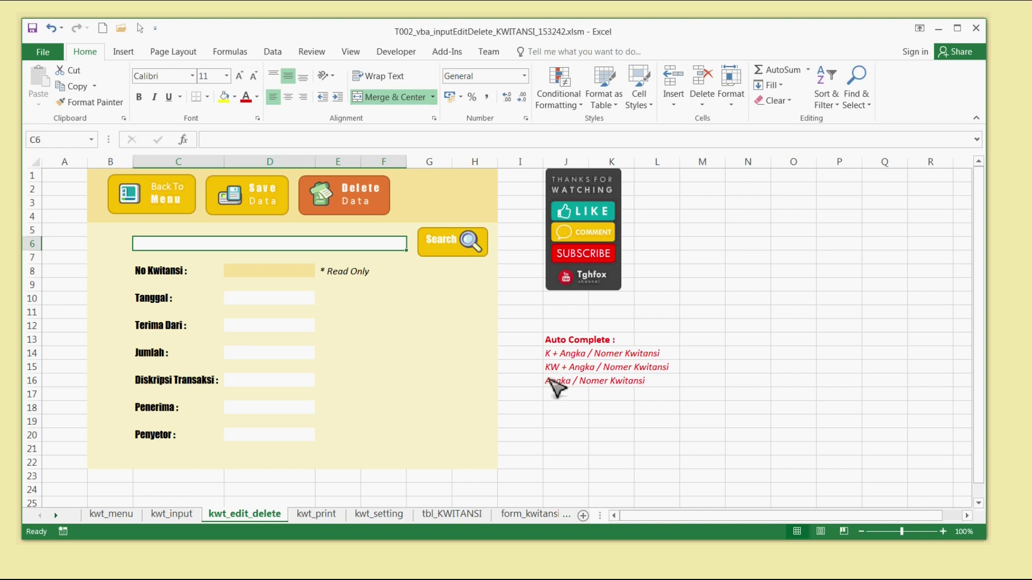
click(373, 515)
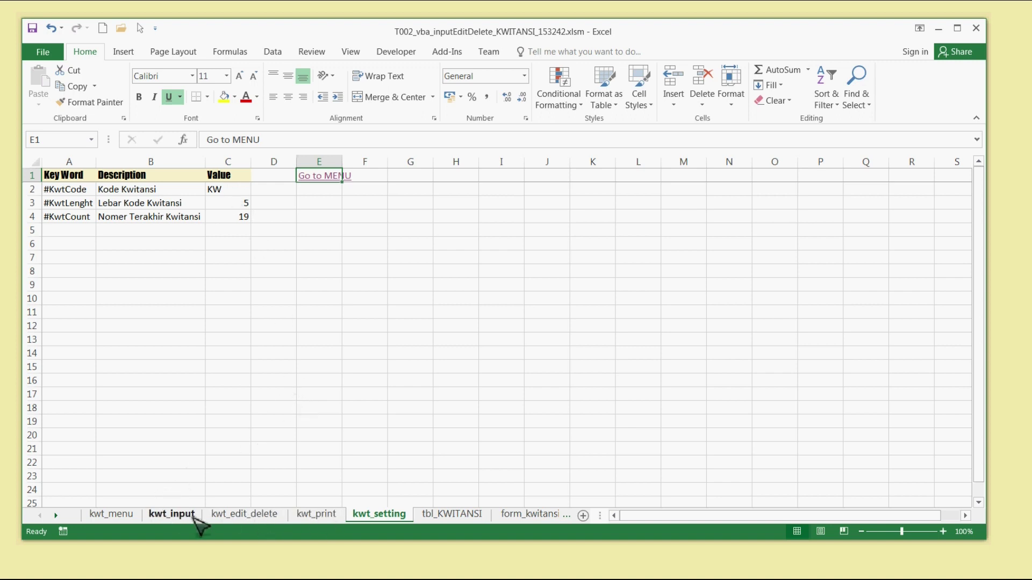
click(234, 517)
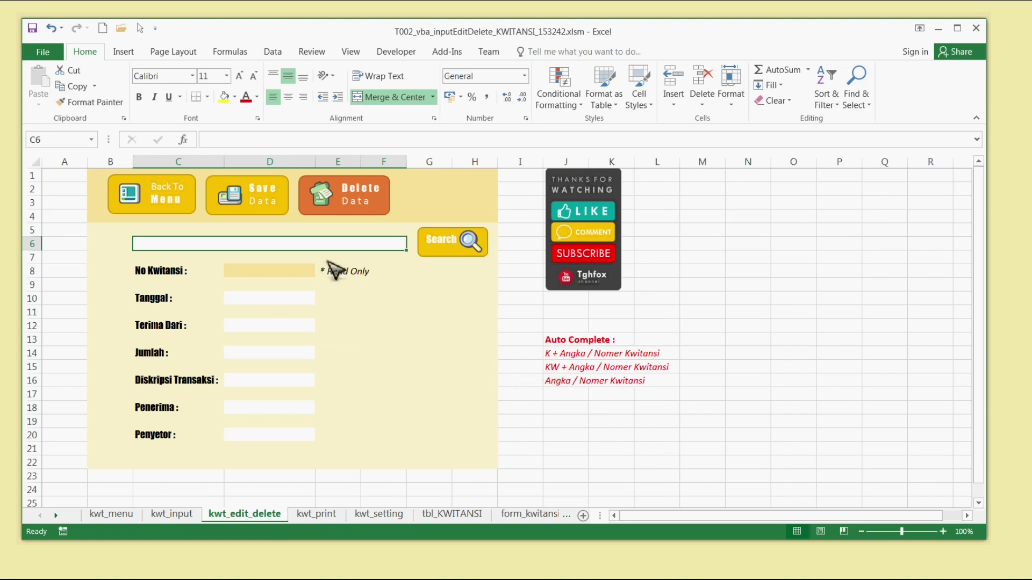
Search for a receipt on the edit form with the keyword k010 and dismiss the message
text(k)
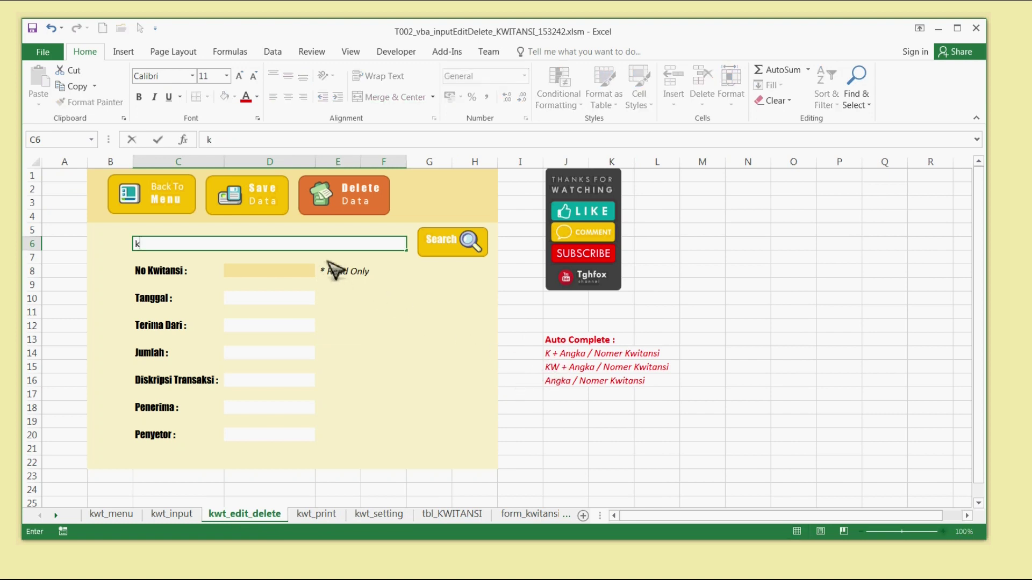
text(010)
click(425, 315)
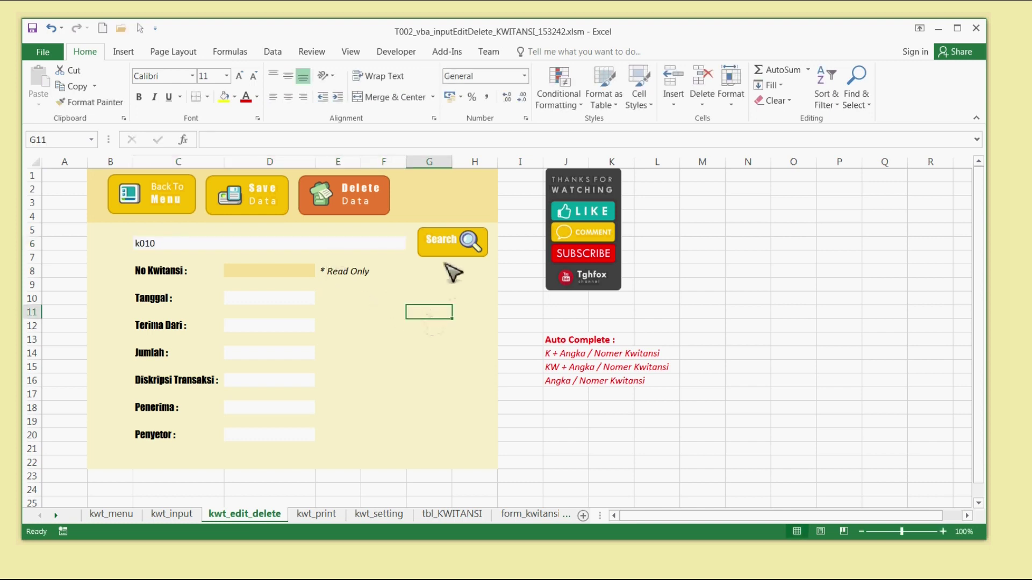
click(470, 241)
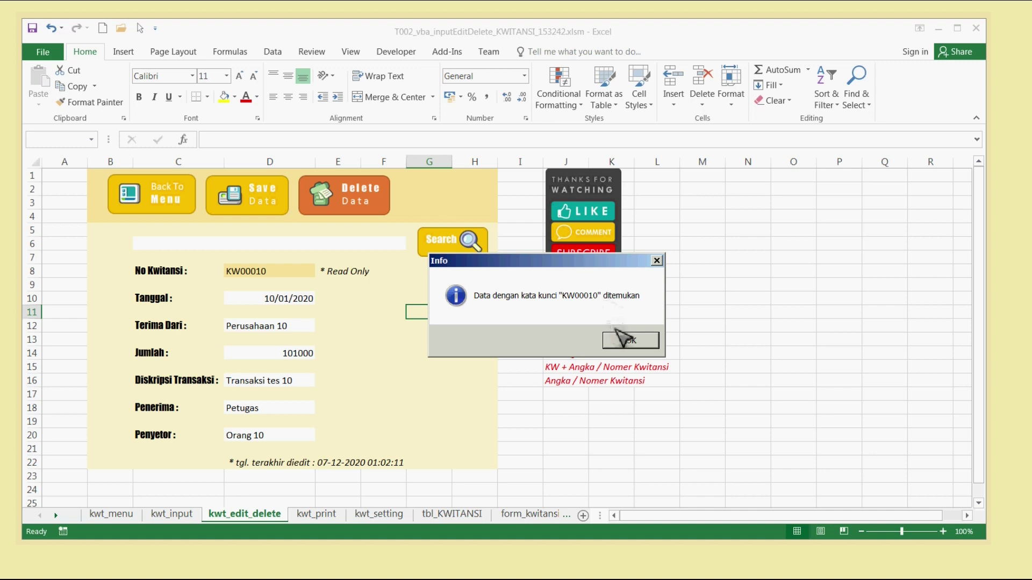
click(630, 343)
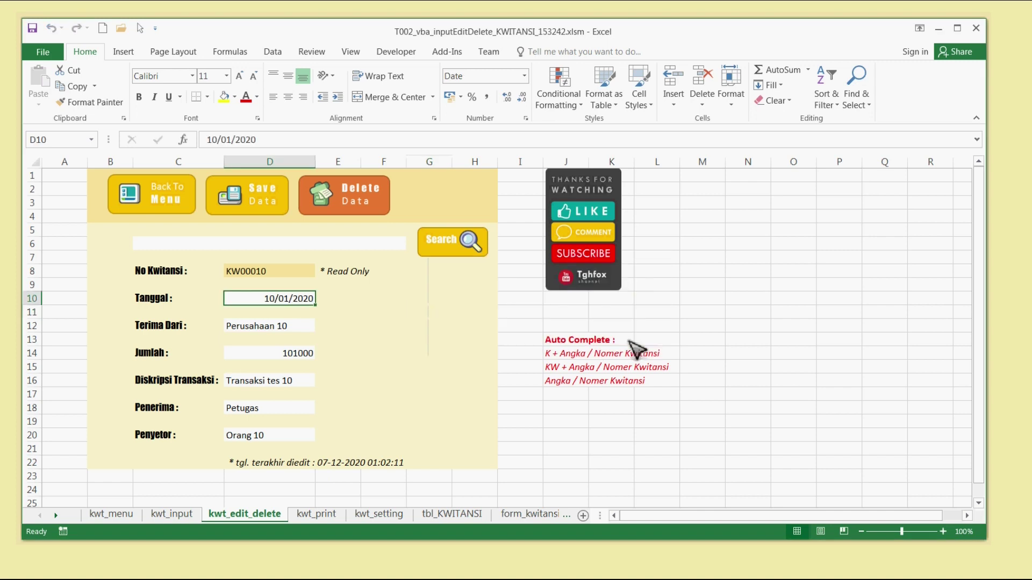
Search for a receipt on the edit form with the keyword kw17 and dismiss the message
click(256, 243)
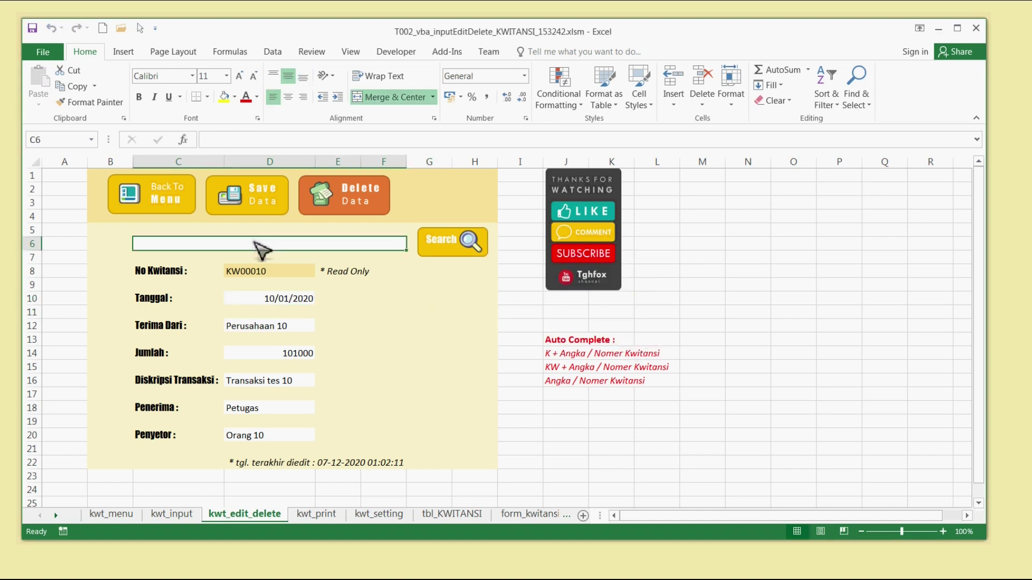
text(kw)
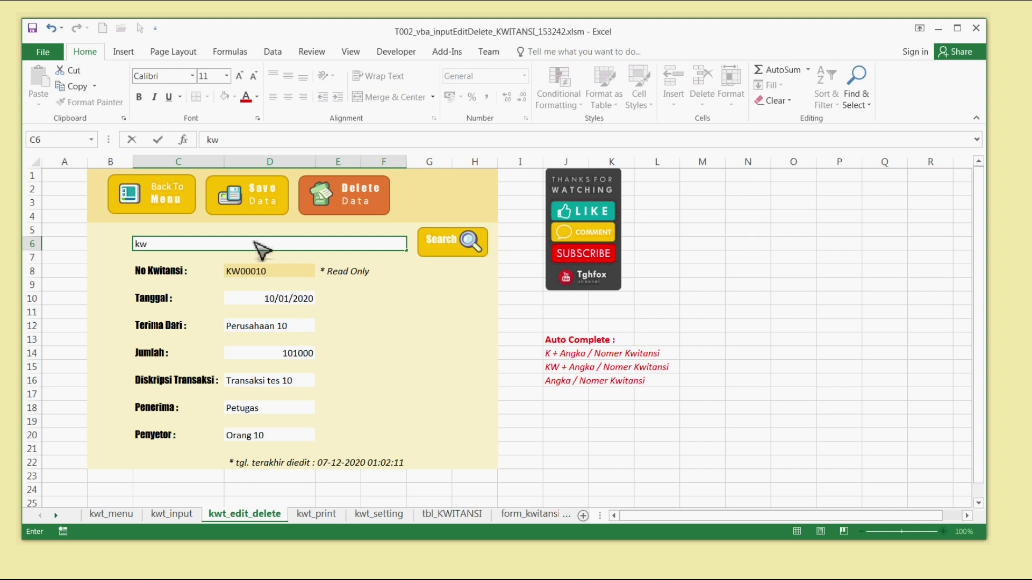
text(17)
key(Return)
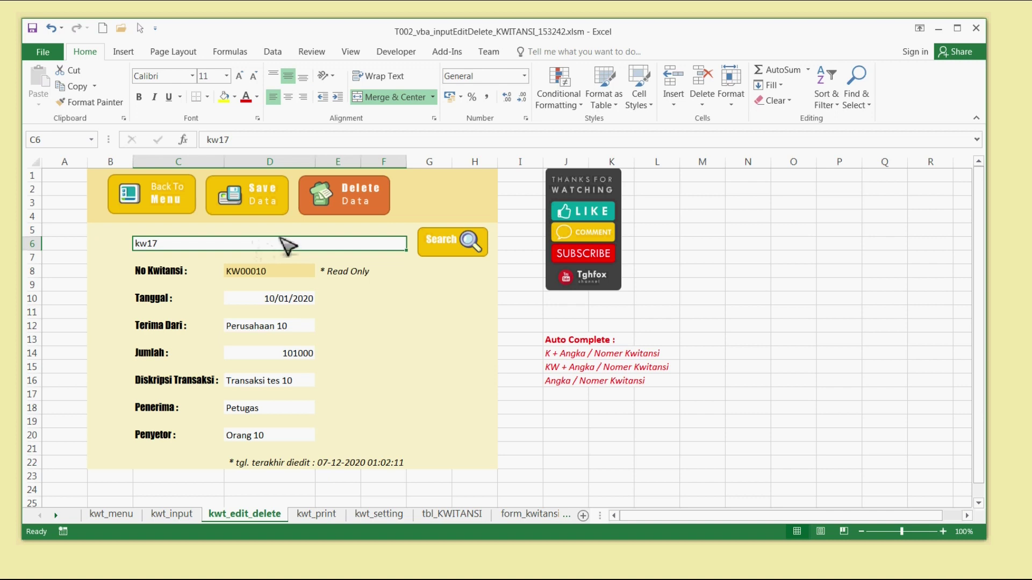
double_click(141, 243)
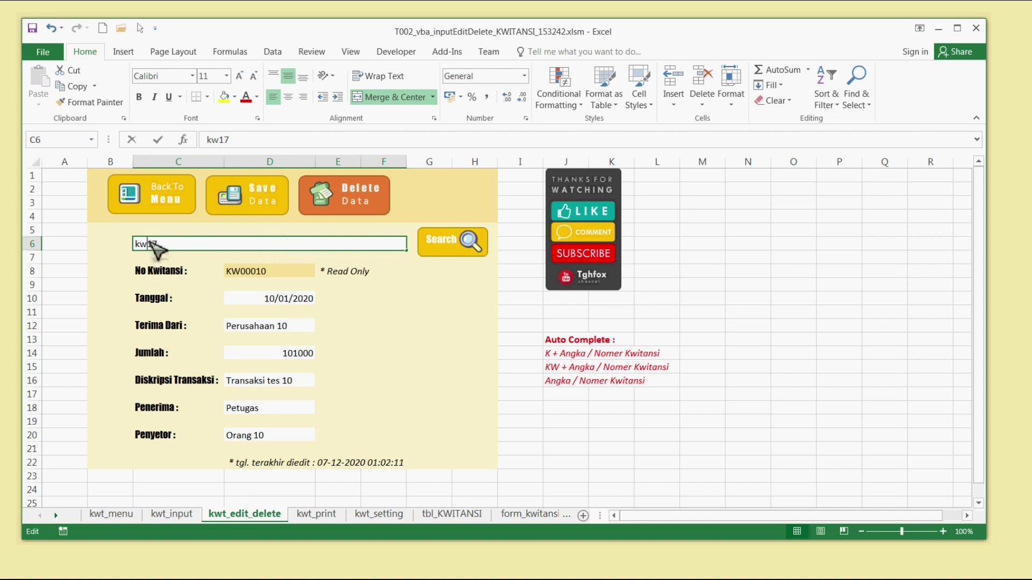
click(431, 343)
click(456, 253)
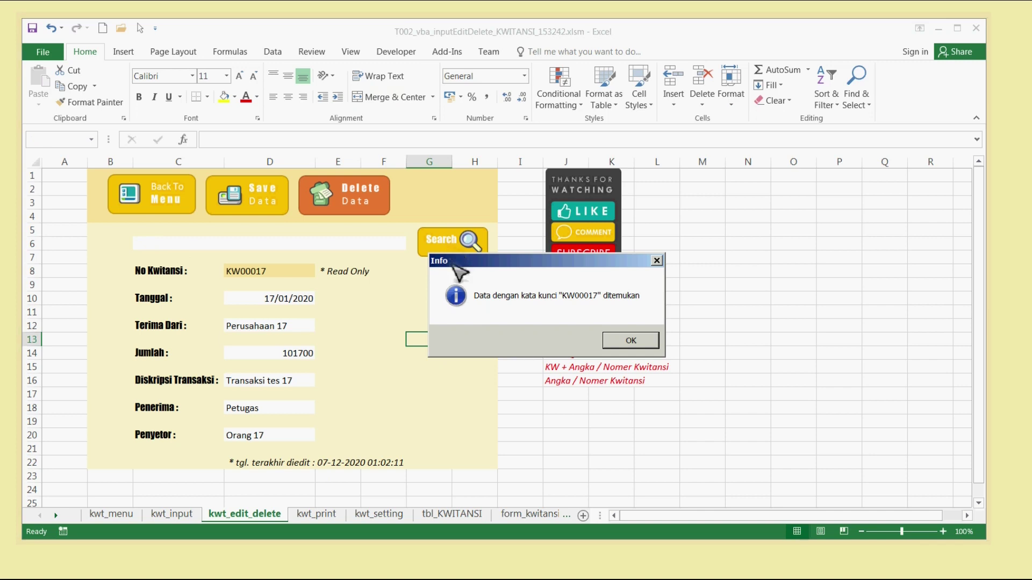
click(632, 342)
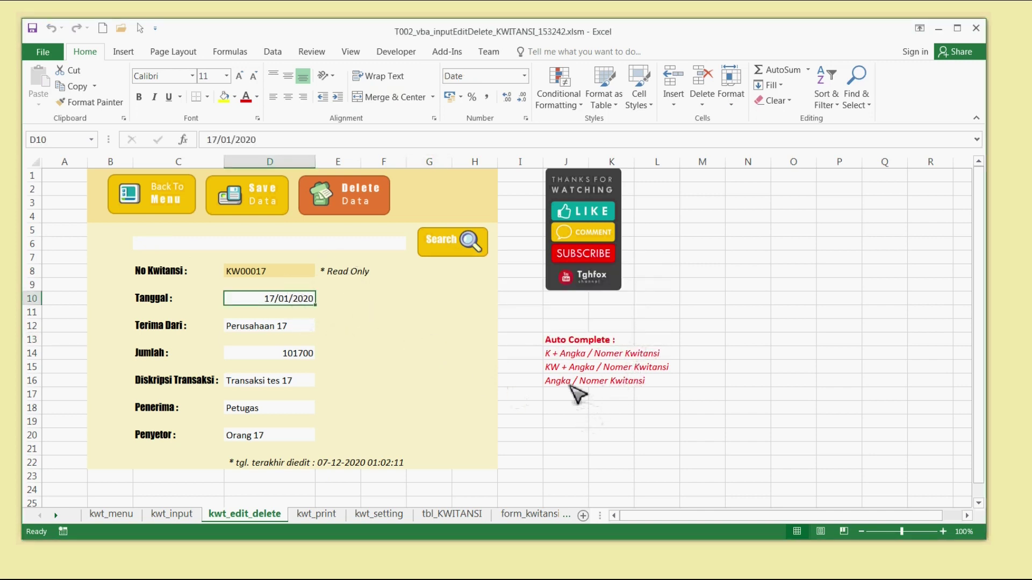
Search for a receipt using only the number 15, dismiss the message, and recheck the Auto Complete formats
click(256, 249)
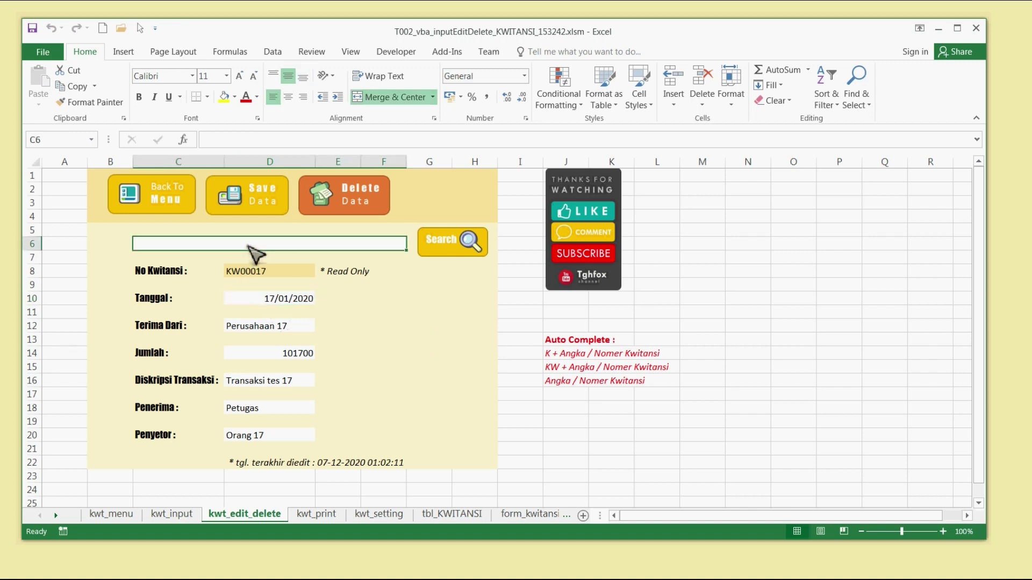
text(17)
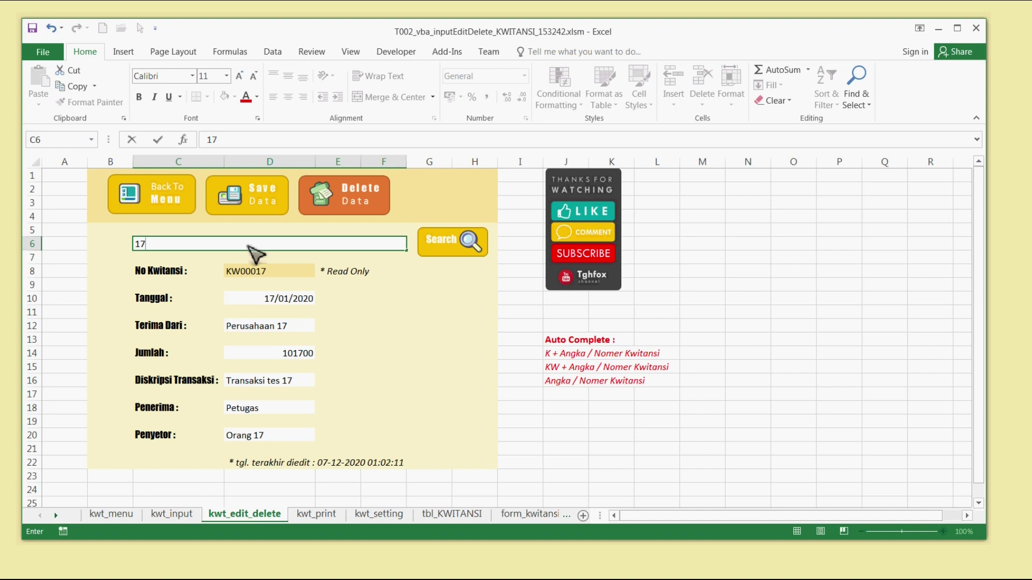
key(BackSpace)
text(5)
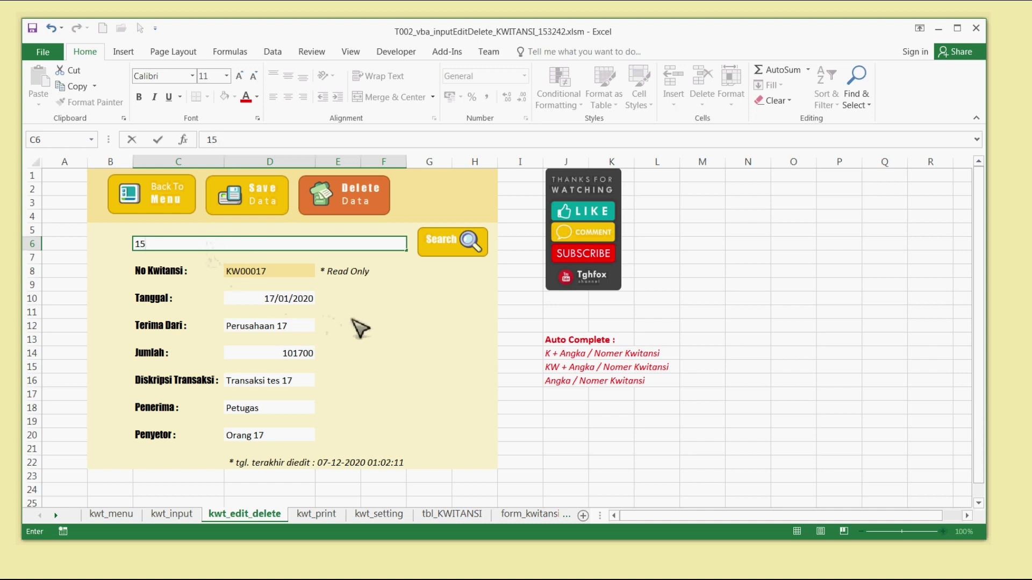
click(382, 328)
click(460, 247)
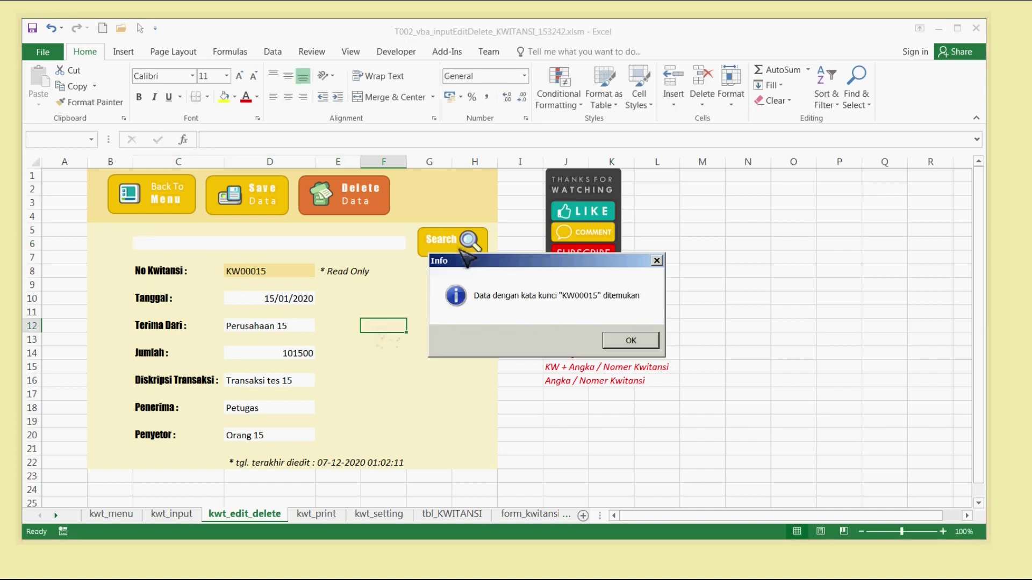
click(622, 340)
drag(567, 341, 567, 384)
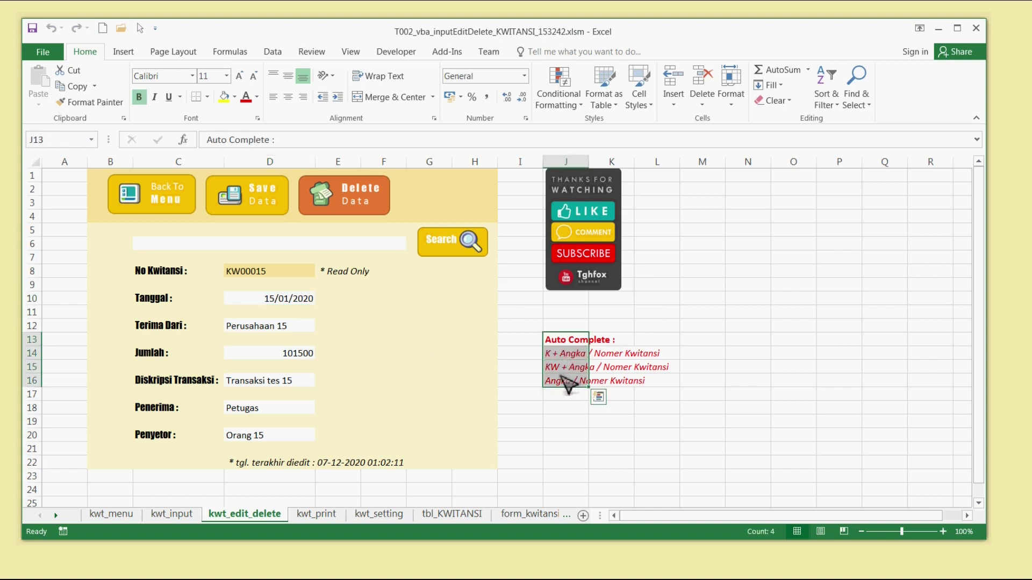
click(477, 314)
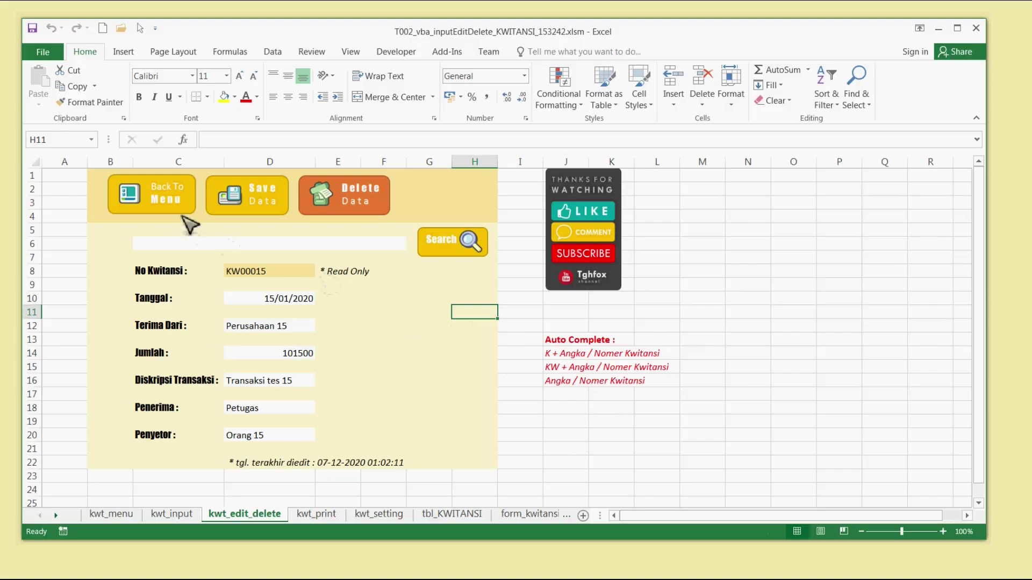
Return to the kwt_menu sheet and review the Fitur Unggulan feature list
click(184, 208)
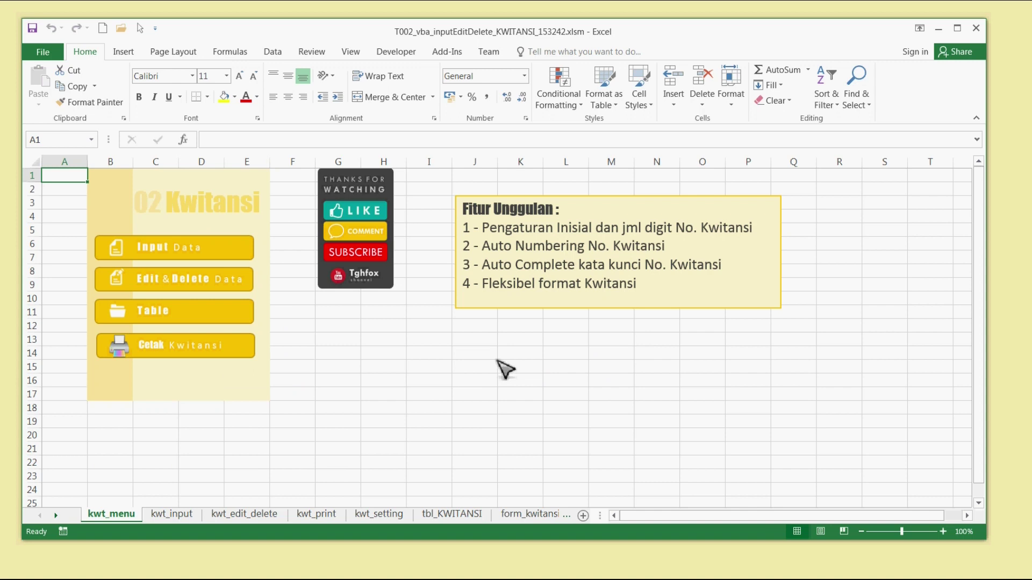
click(429, 395)
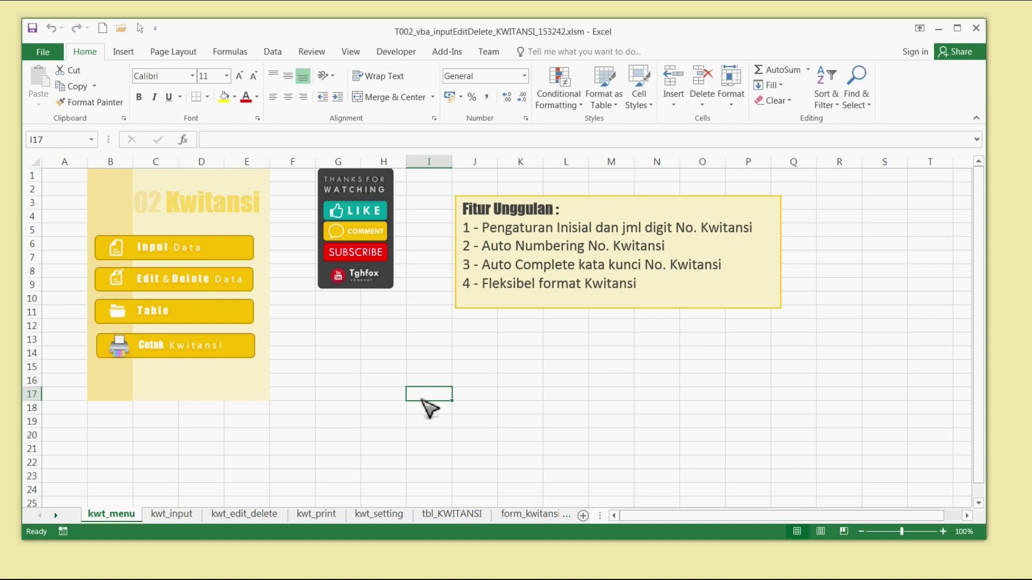
click(515, 435)
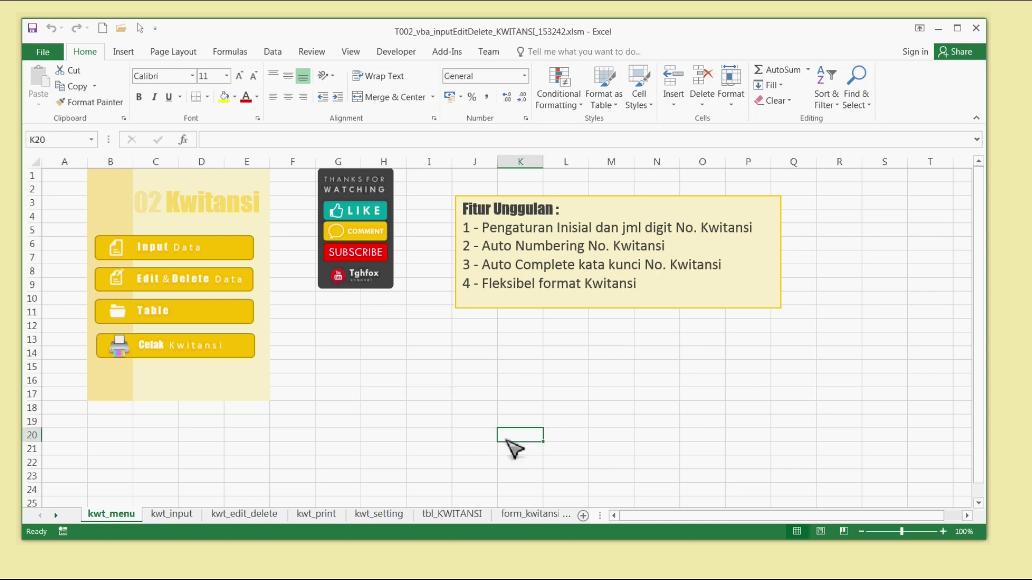
Examine the receipt layout on the form_kwitansi_01 sheet, including the title, the stub in columns B:C and the placeholder fields
click(529, 516)
click(428, 457)
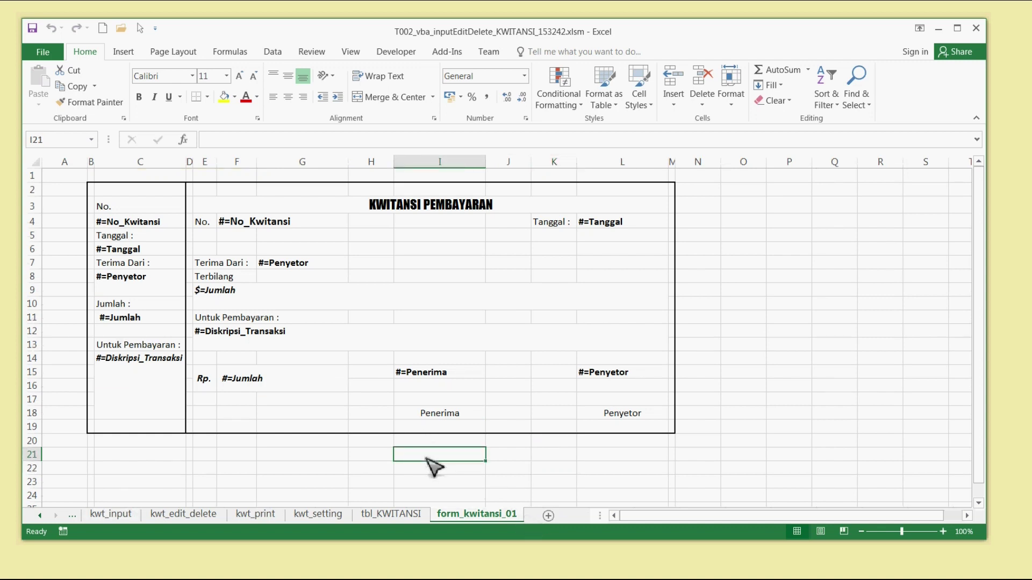
click(399, 207)
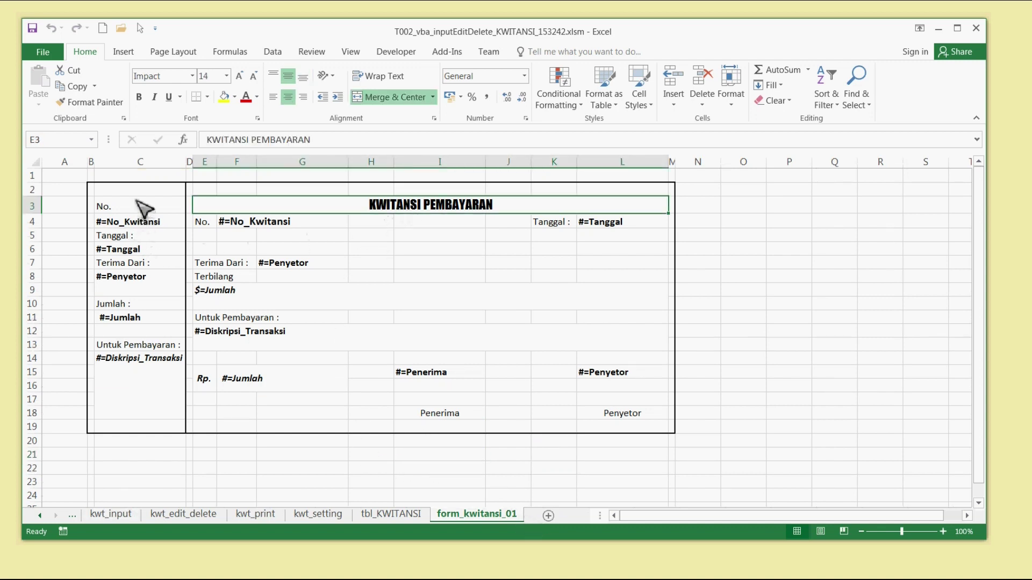
drag(102, 203, 172, 438)
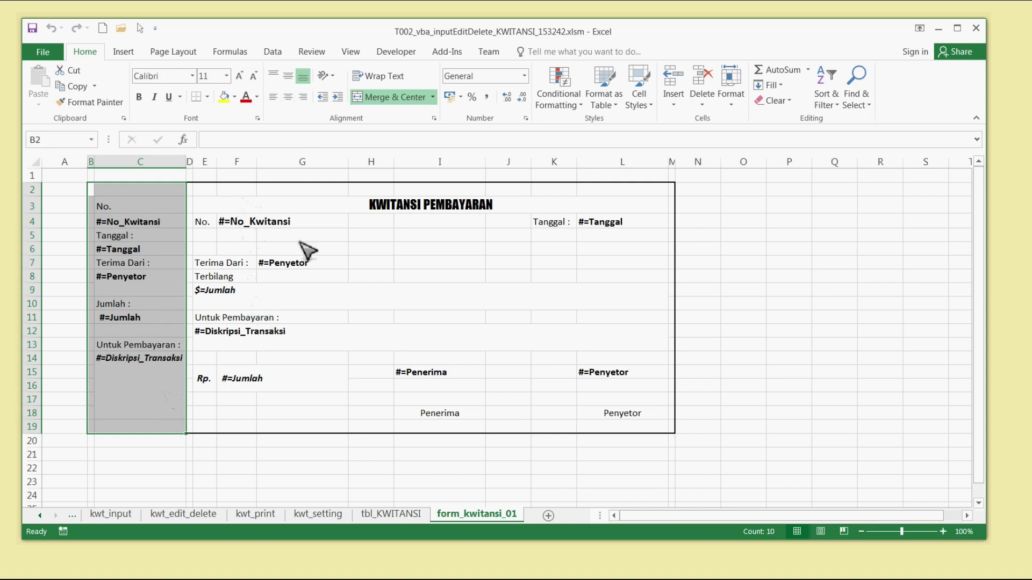
click(600, 420)
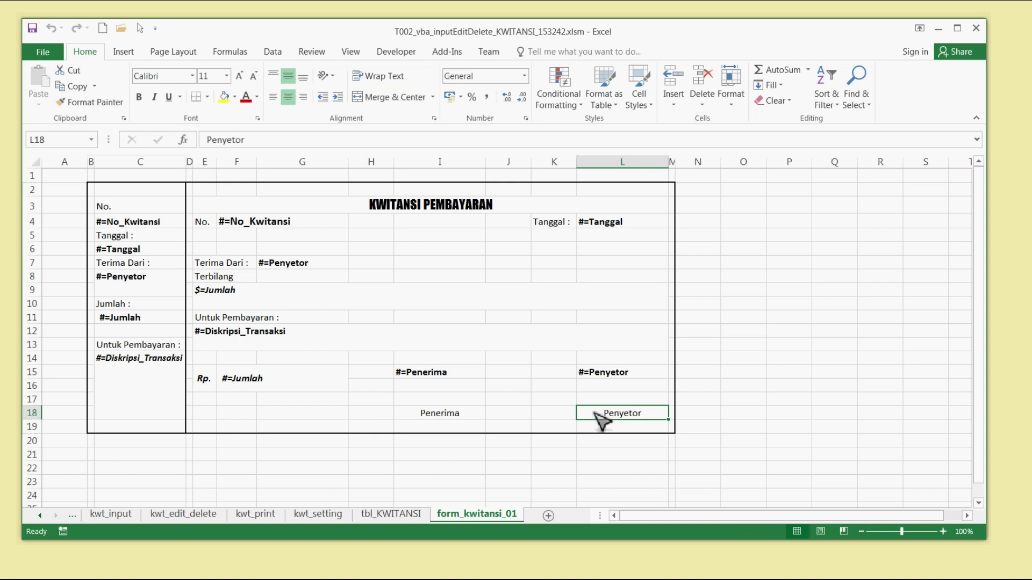
click(356, 268)
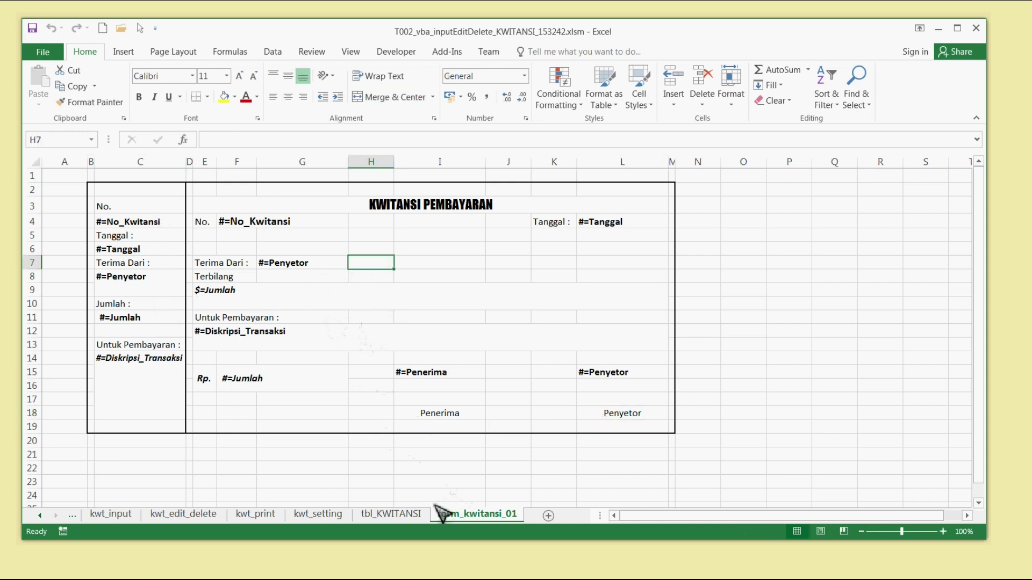
Go back to the kwt_menu sheet and open the Cetak Kwitansi print form
click(41, 516)
click(111, 515)
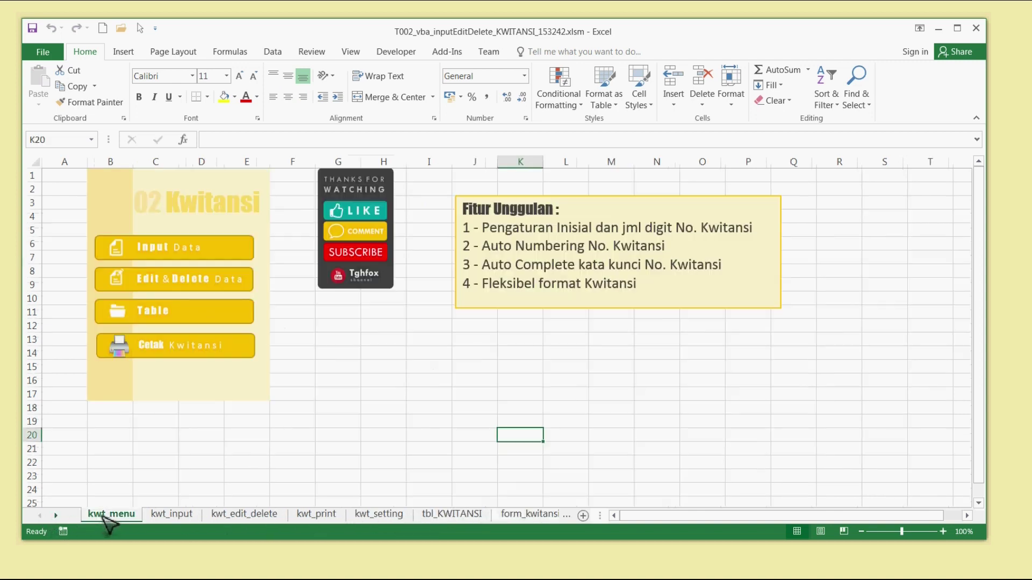
click(253, 465)
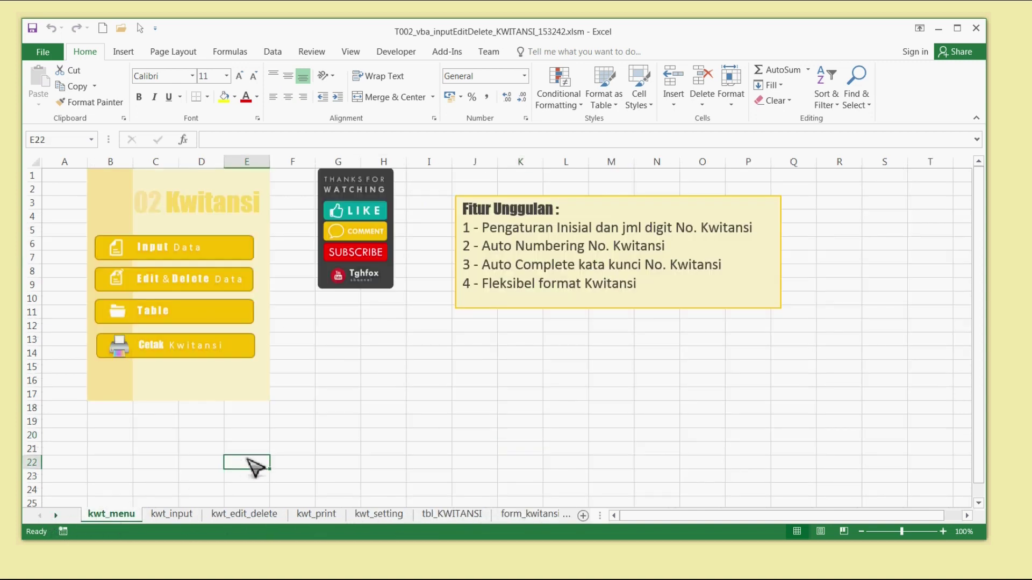
click(234, 348)
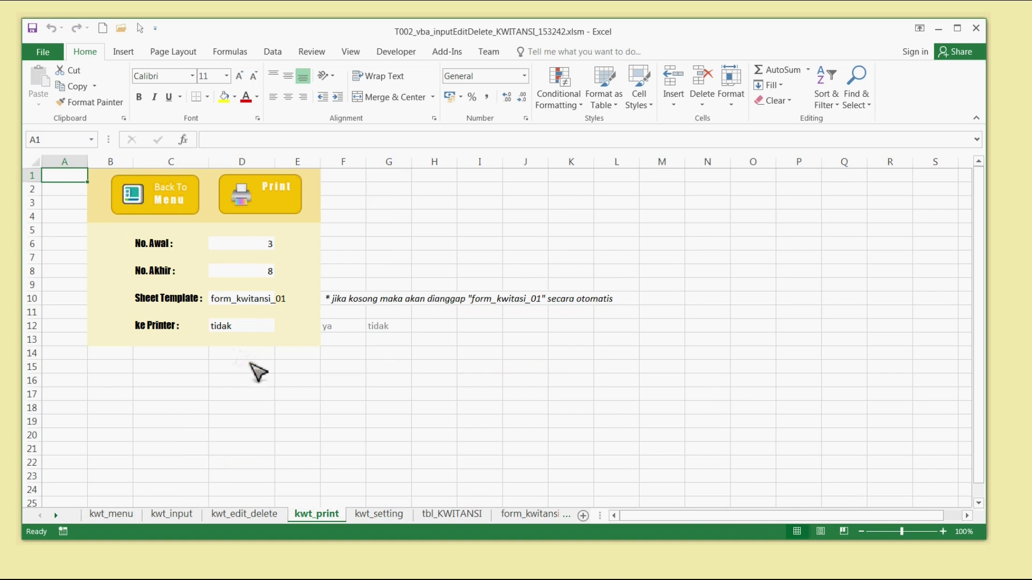
Review the No. Awal, No. Akhir, Sheet Template and ke Printer fields, checking the form_kwitansi_01 sheet that the template field refers to
click(288, 423)
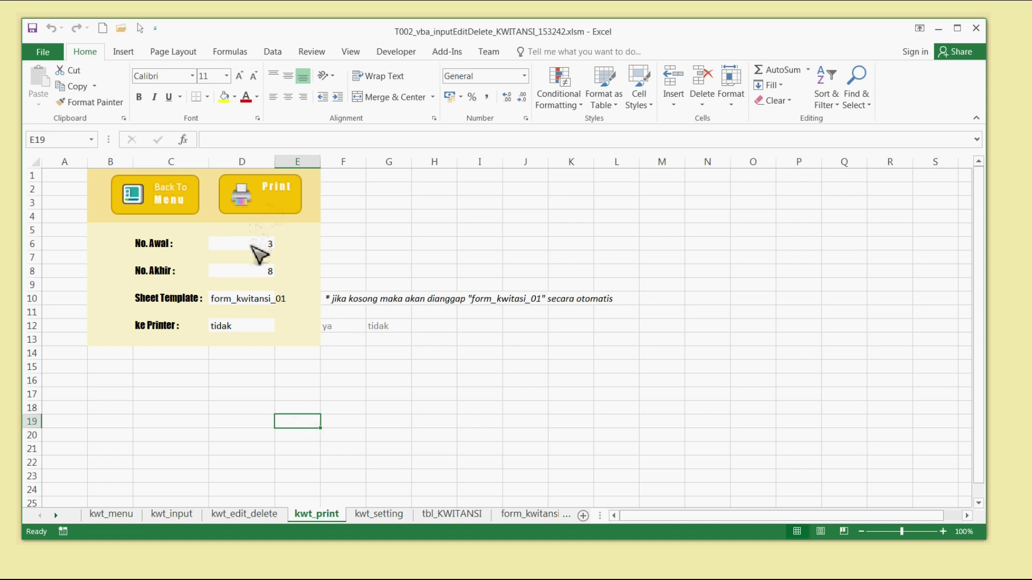
click(171, 246)
click(165, 273)
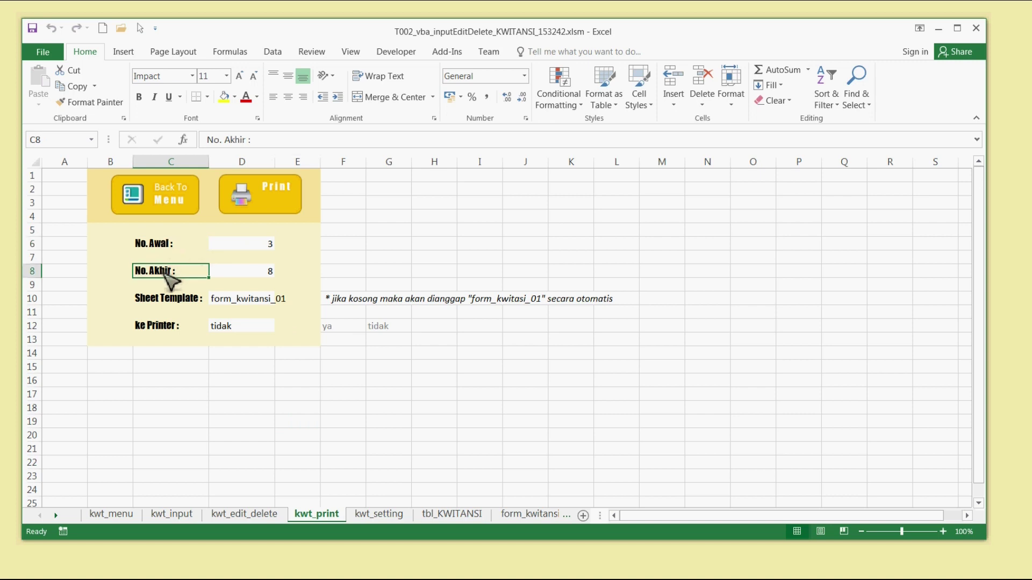
click(164, 300)
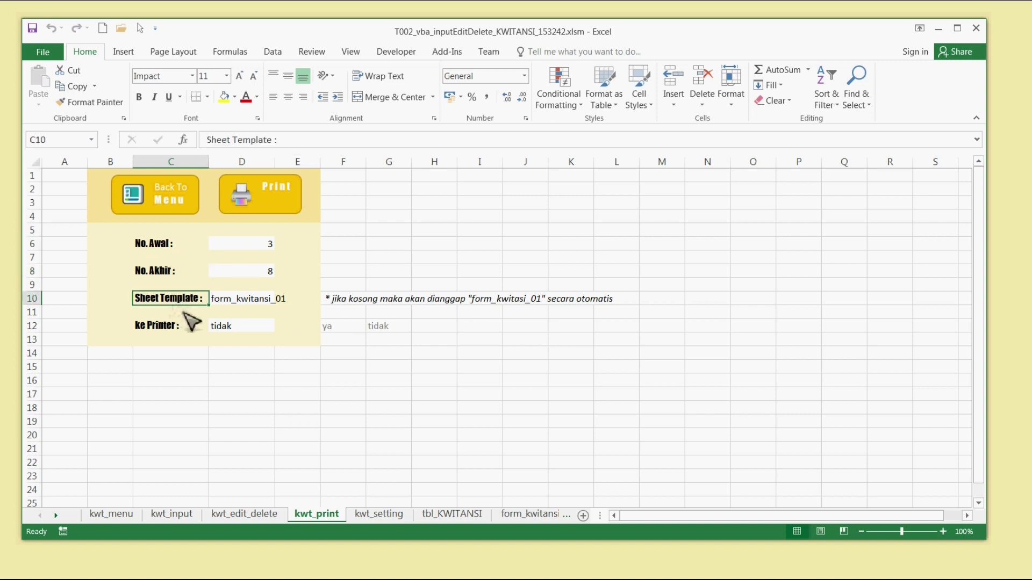
click(524, 515)
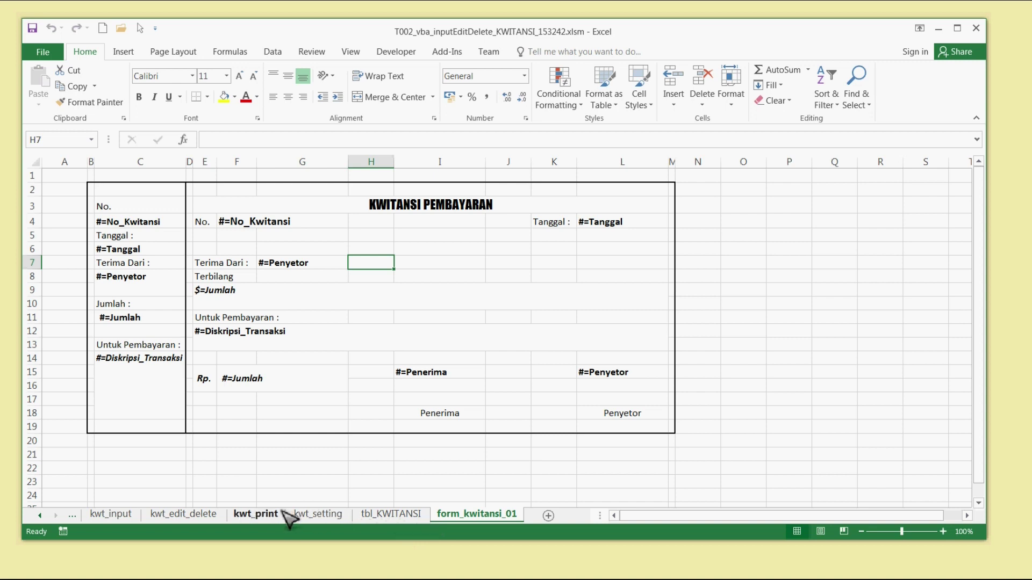
click(261, 516)
click(264, 408)
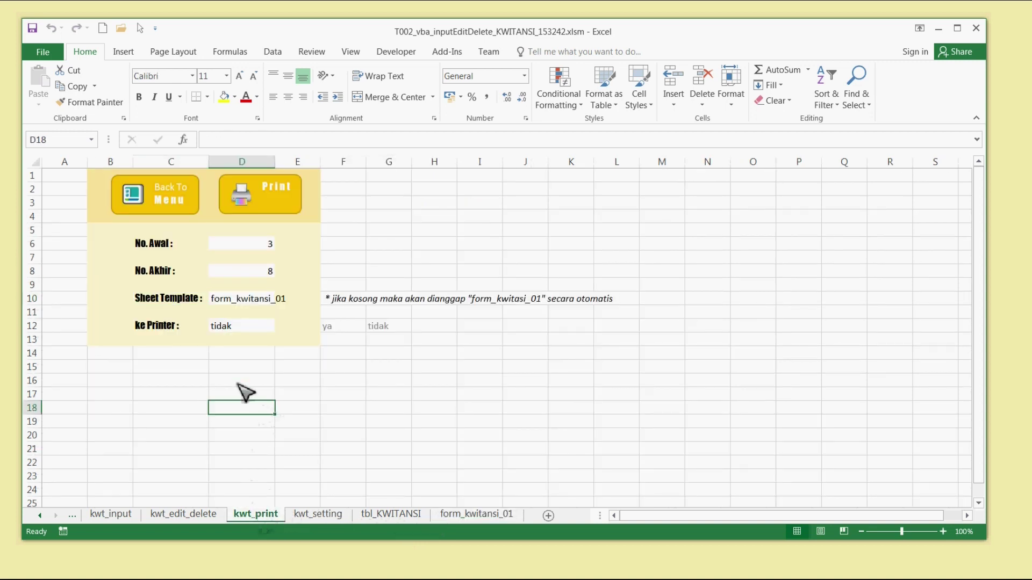
click(179, 329)
click(235, 329)
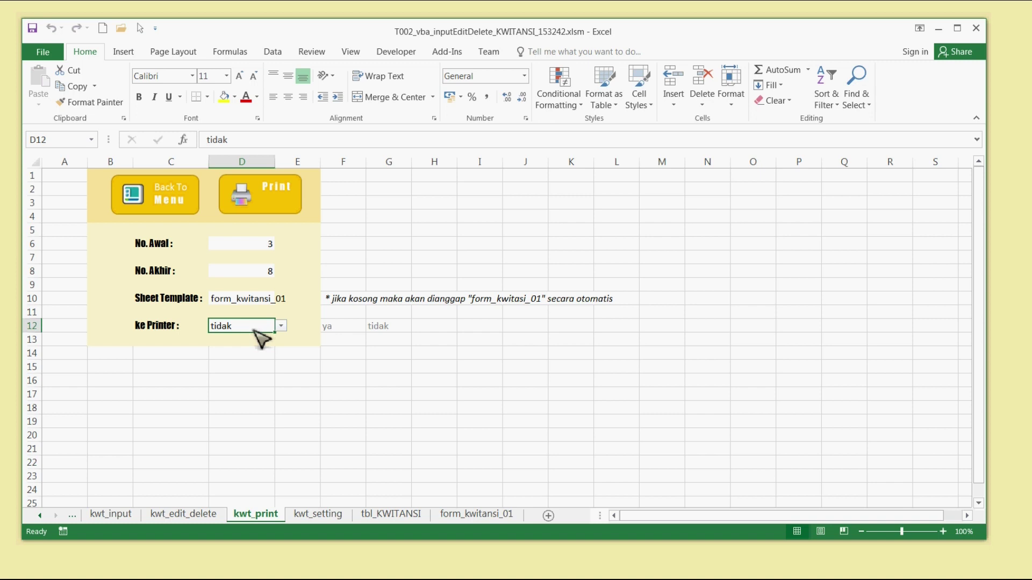
click(253, 383)
Set the print range to No. Awal 2 and No. Akhir 6
click(255, 243)
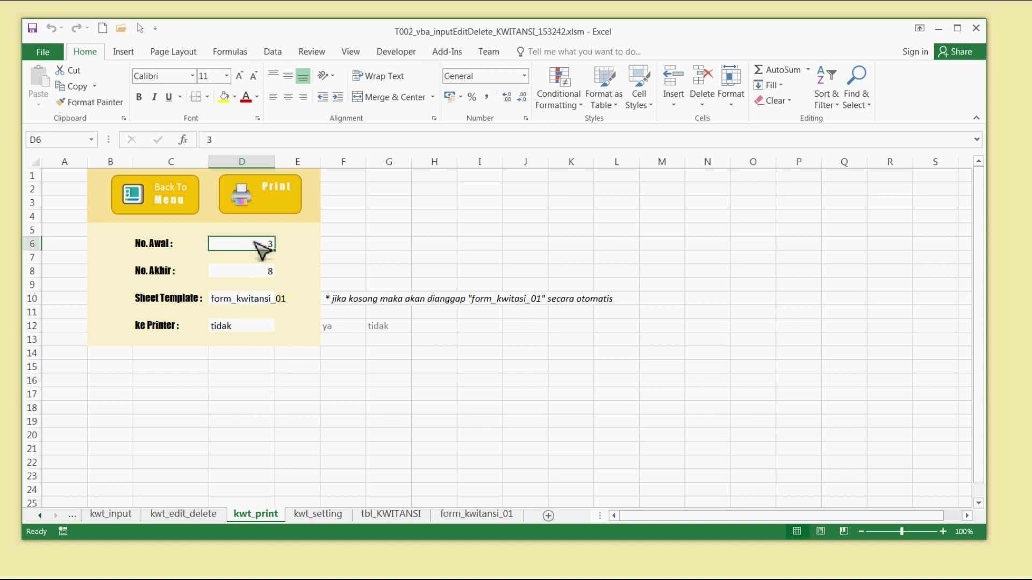
text(2)
key(Return)
key(Return)
text(6)
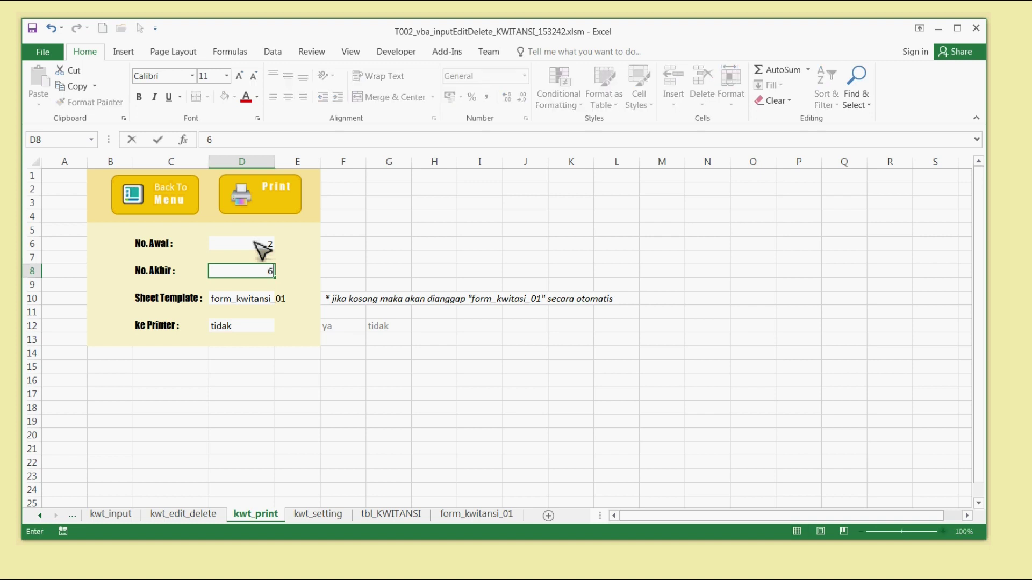
key(Return)
key(Return)
Run the receipt print for the entered range with ke Printer left at tidak, and dismiss the message
click(269, 243)
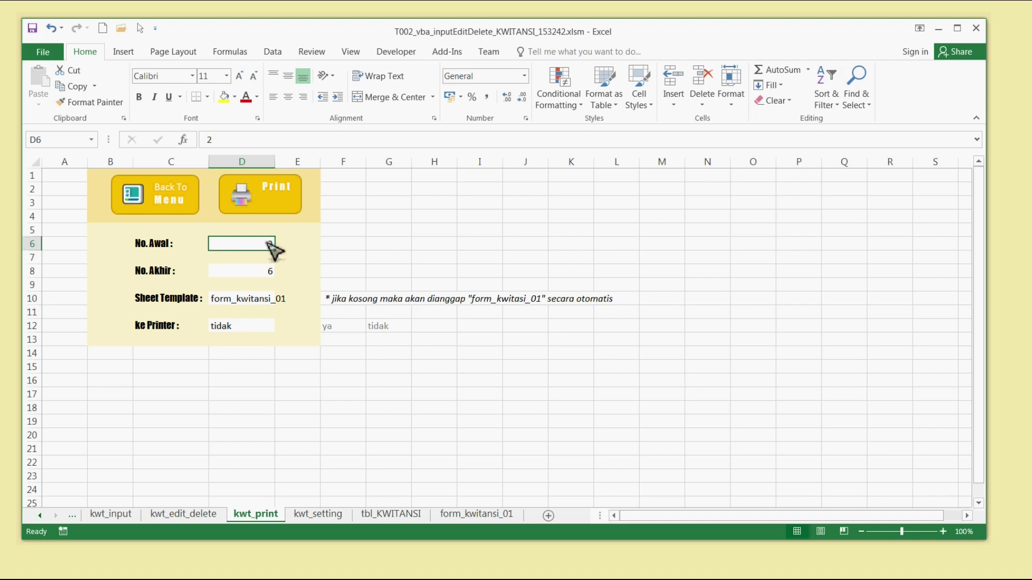
click(332, 243)
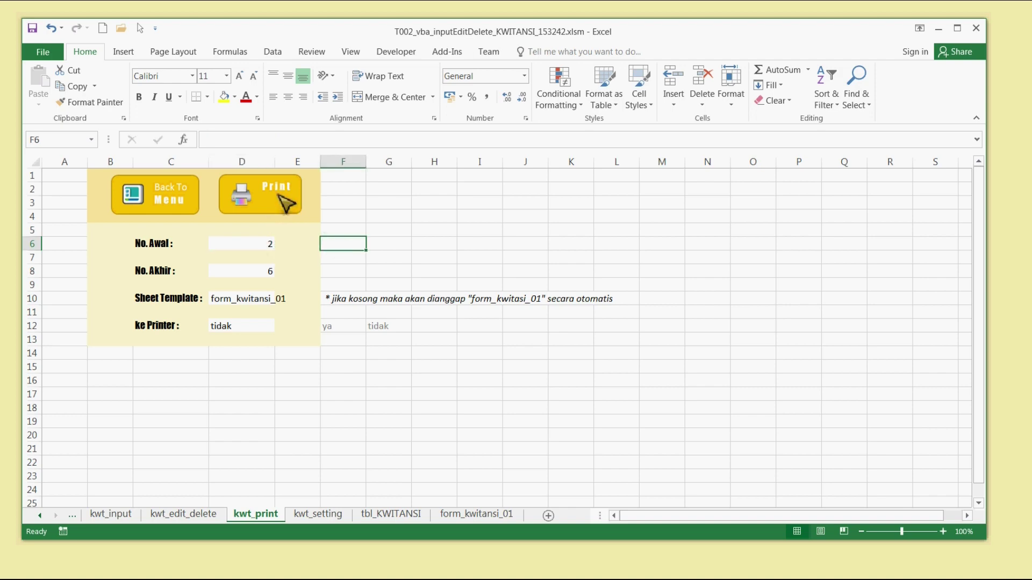
click(285, 203)
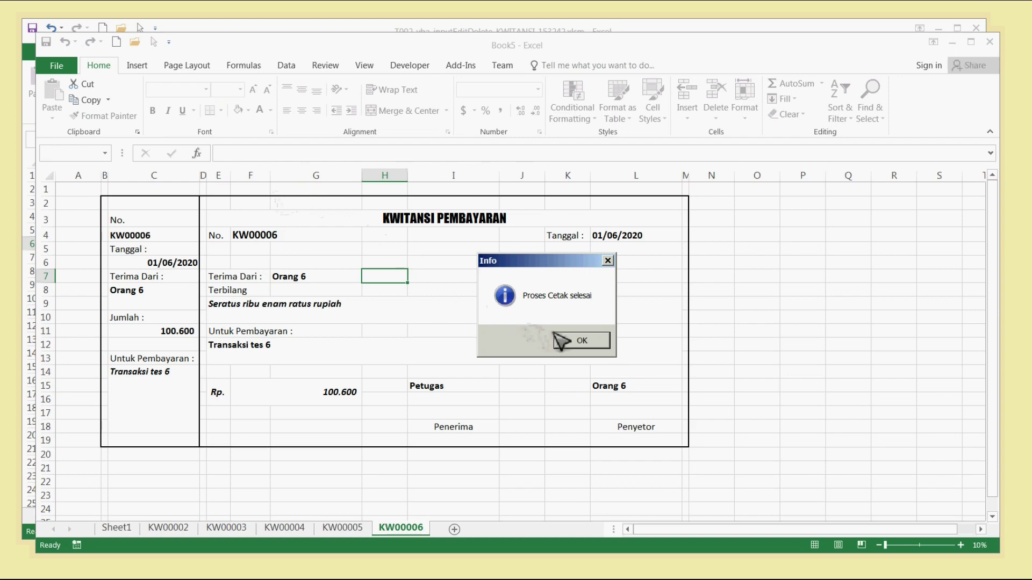
click(572, 340)
Inspect the generated receipt sheets KW00002 to KW00006 in the new workbook, including the amount in words and receipt number on KW00002
drag(489, 46, 501, 76)
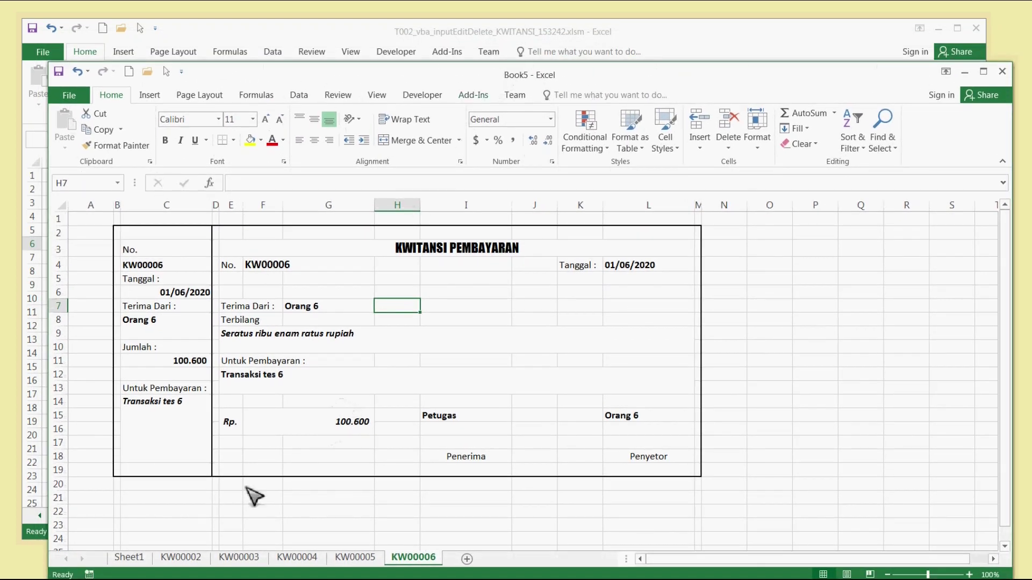
click(197, 558)
click(239, 557)
click(306, 558)
click(366, 558)
click(413, 558)
click(363, 559)
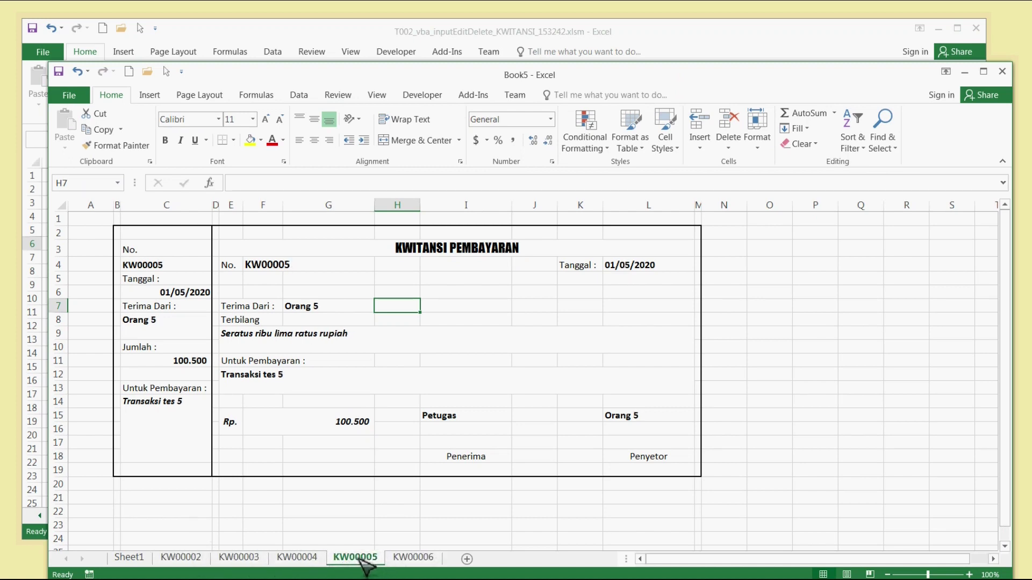
click(188, 559)
click(279, 344)
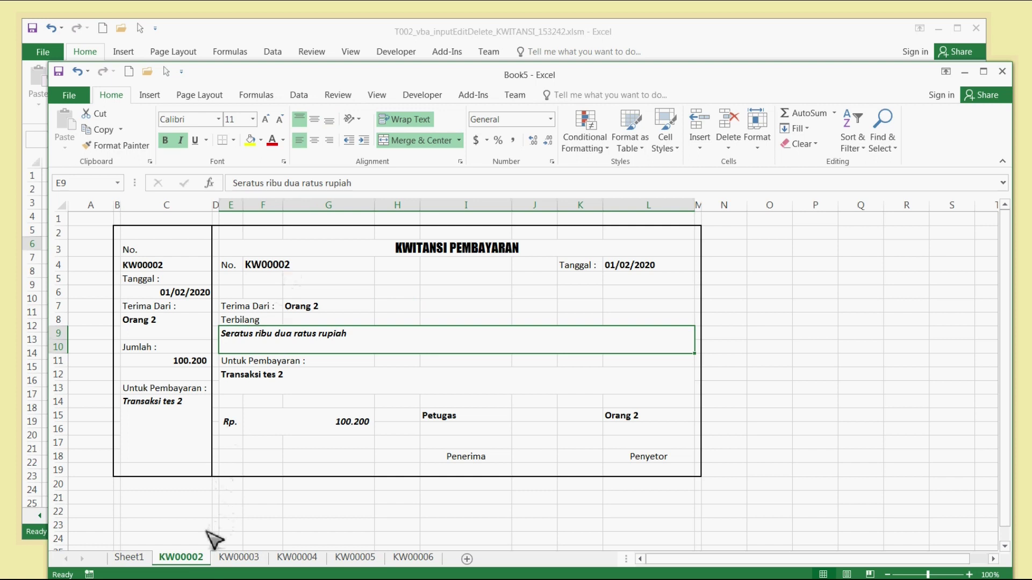
click(180, 266)
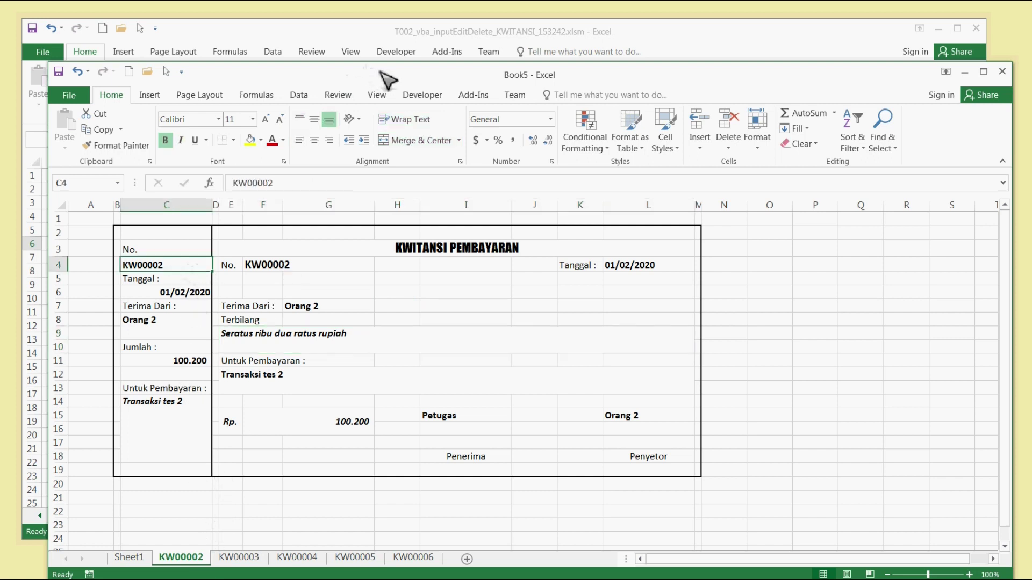
Switch back to the kwitansi workbook and compare the records on tbl_KWITANSI with the generated KW00002 receipt
click(403, 39)
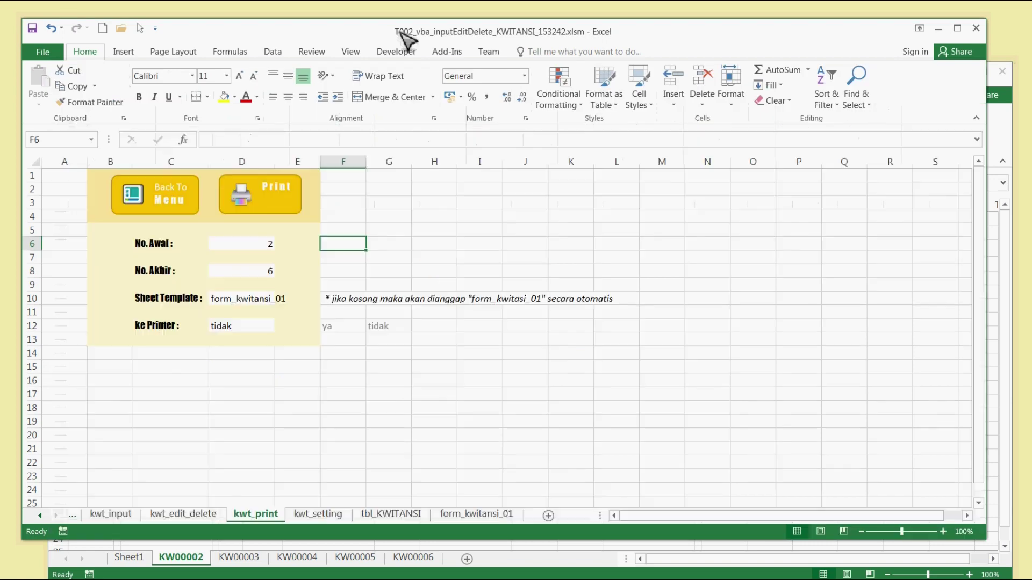
click(407, 515)
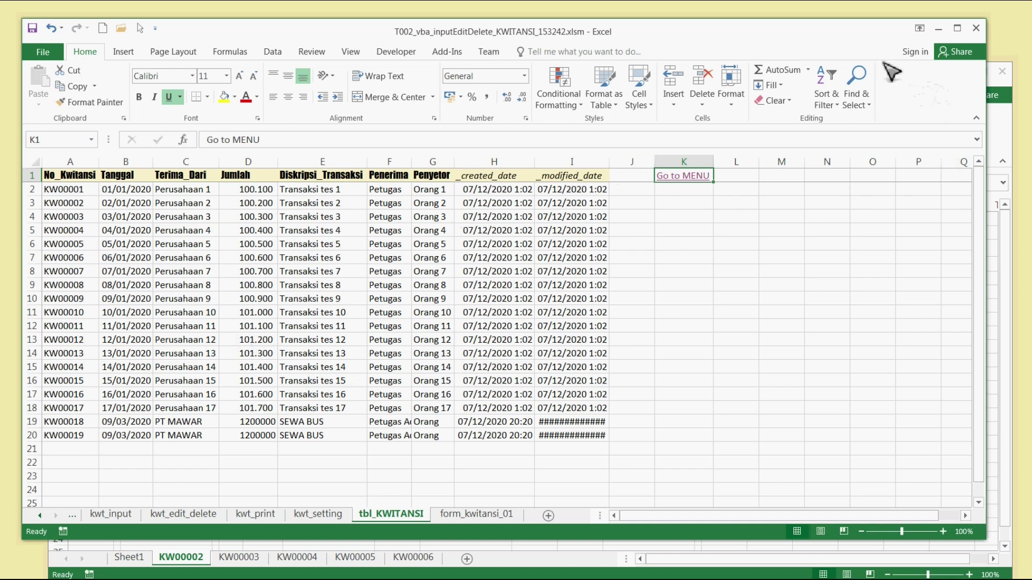
drag(793, 33, 774, 47)
click(789, 66)
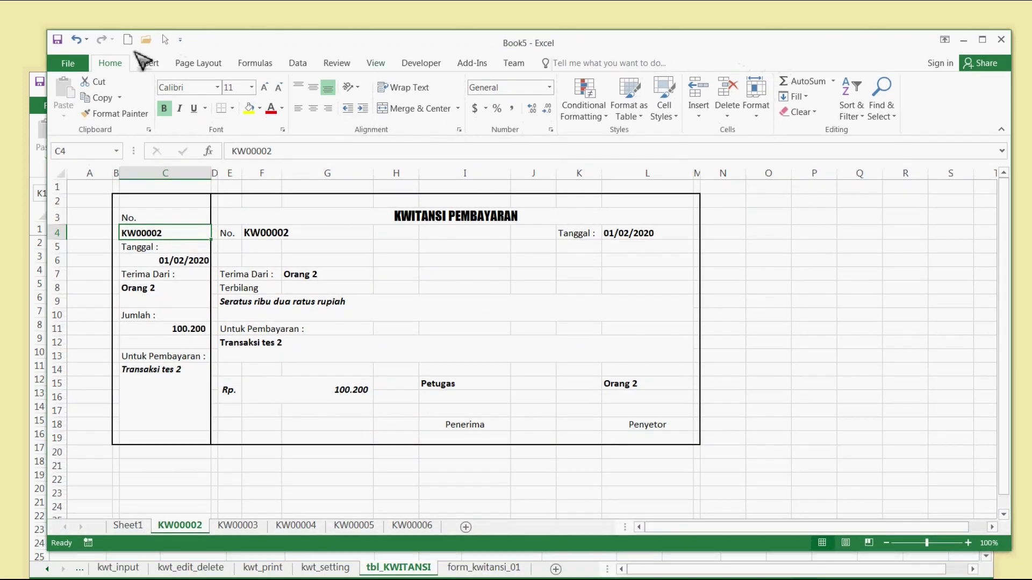
click(43, 97)
drag(260, 76, 266, 62)
click(648, 312)
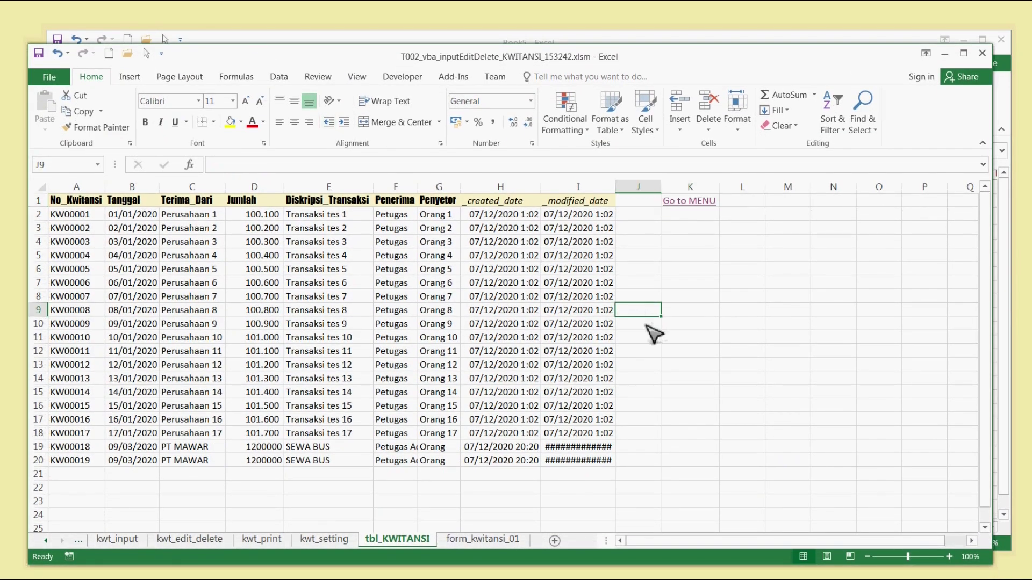
Create a copy of the form_kwitansi_01 template sheet at the end of the kwitansi workbook
click(497, 539)
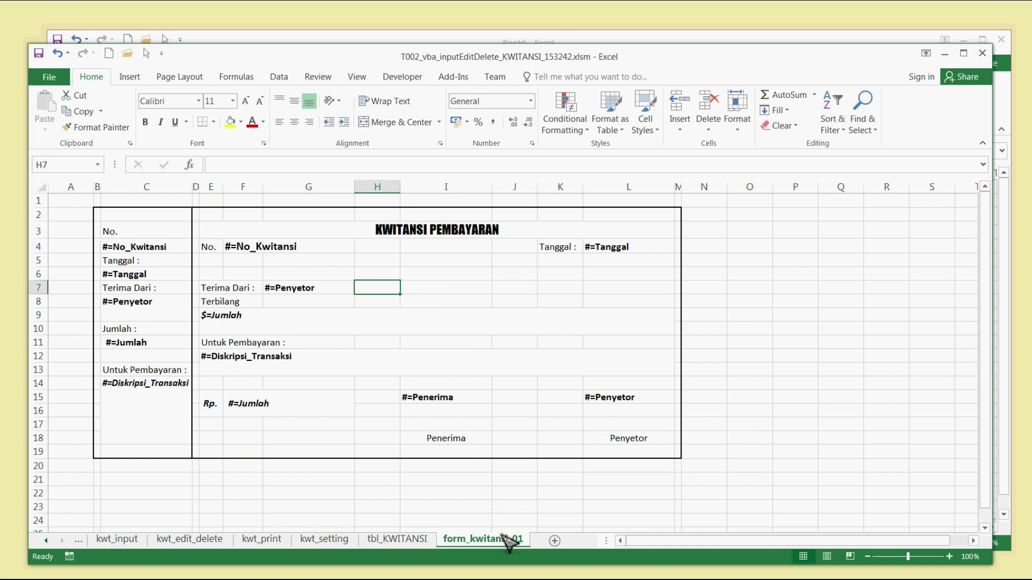
click(490, 493)
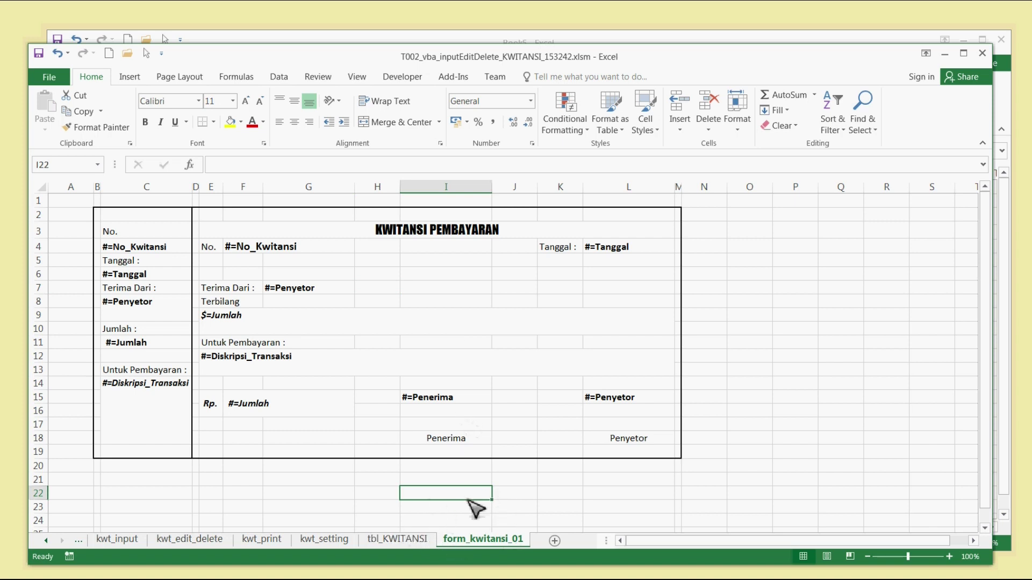
right_click(505, 543)
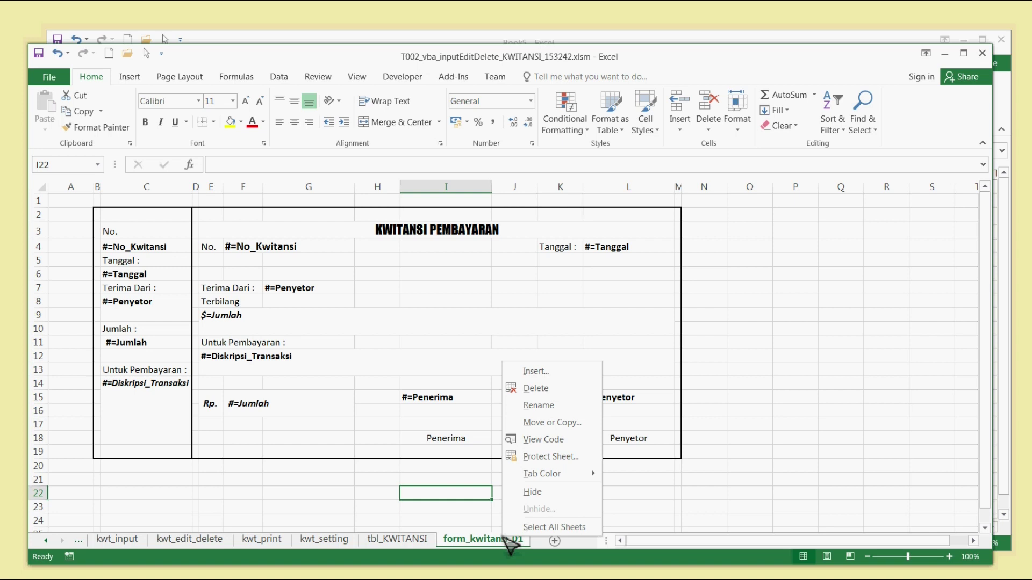
mouse_move(549, 476)
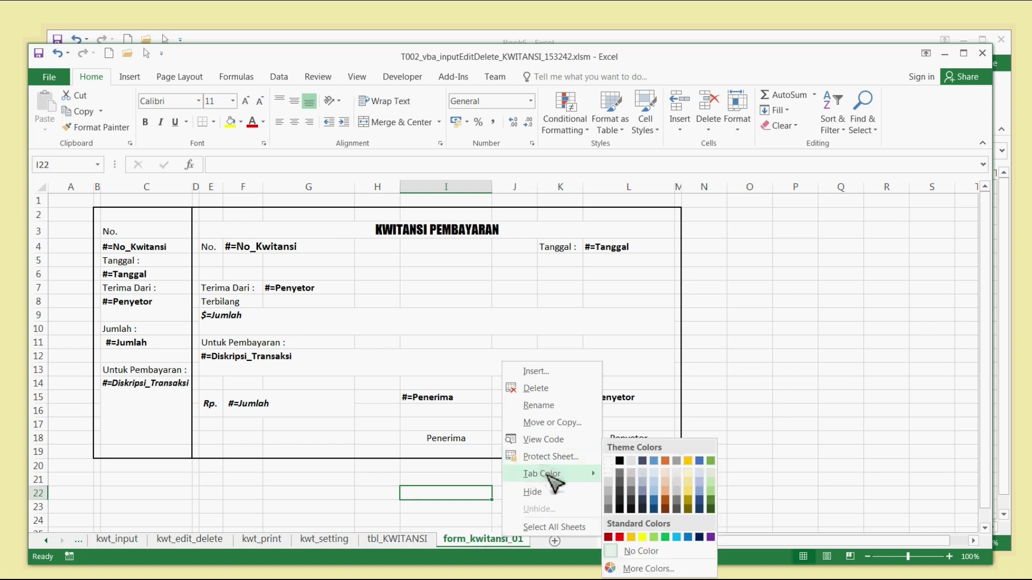
right_click(500, 542)
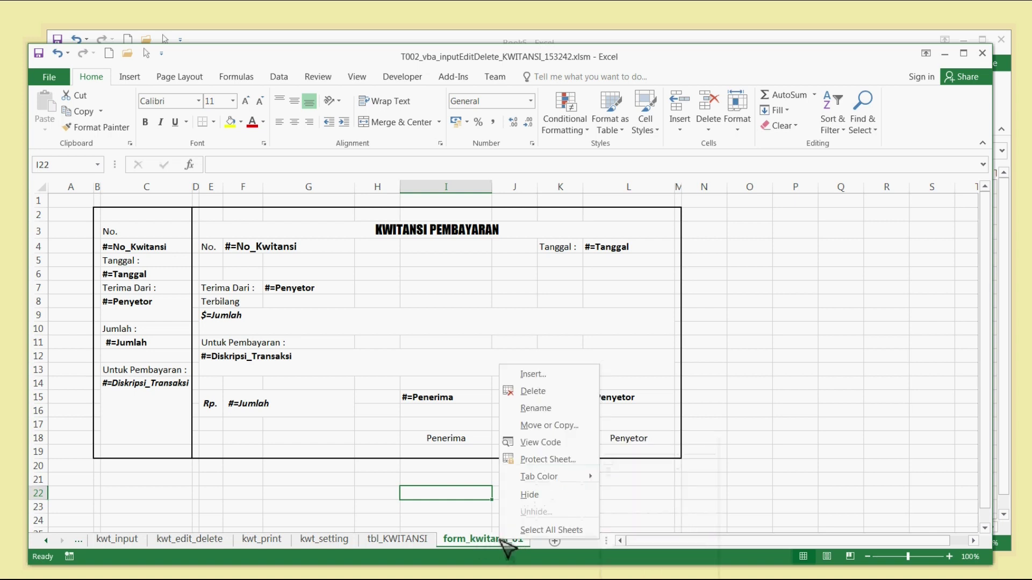
click(549, 426)
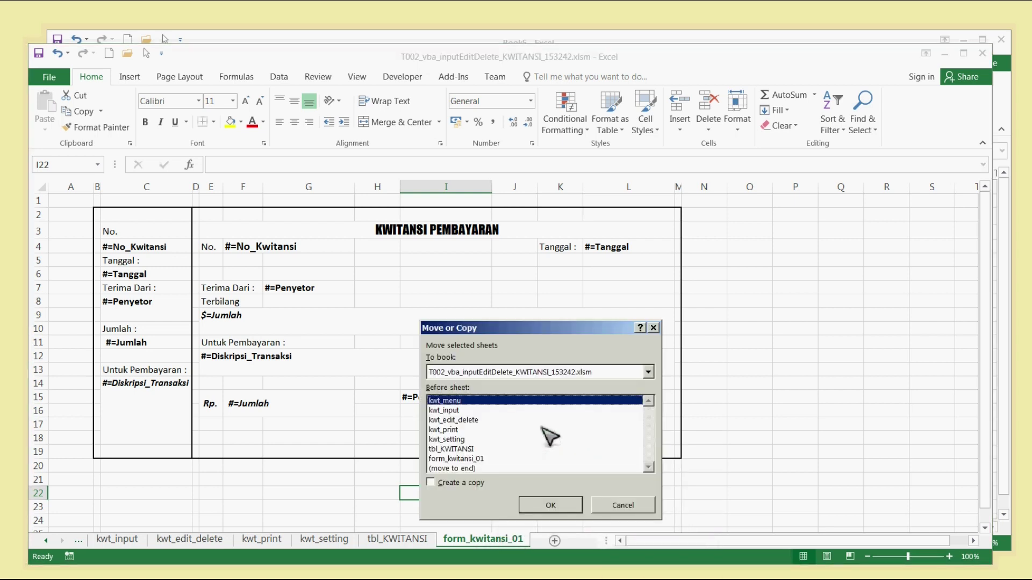
click(438, 483)
click(457, 469)
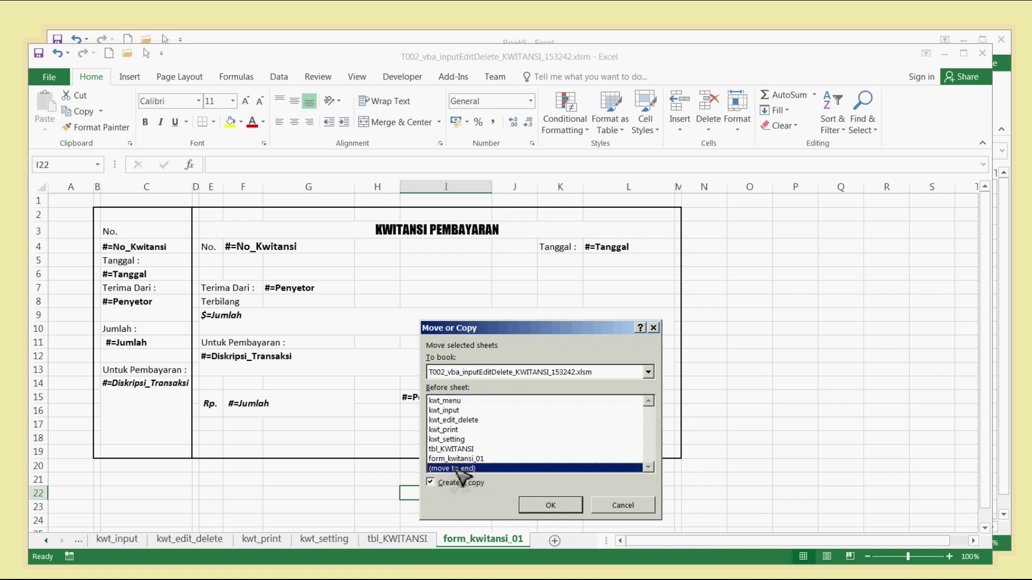
click(552, 505)
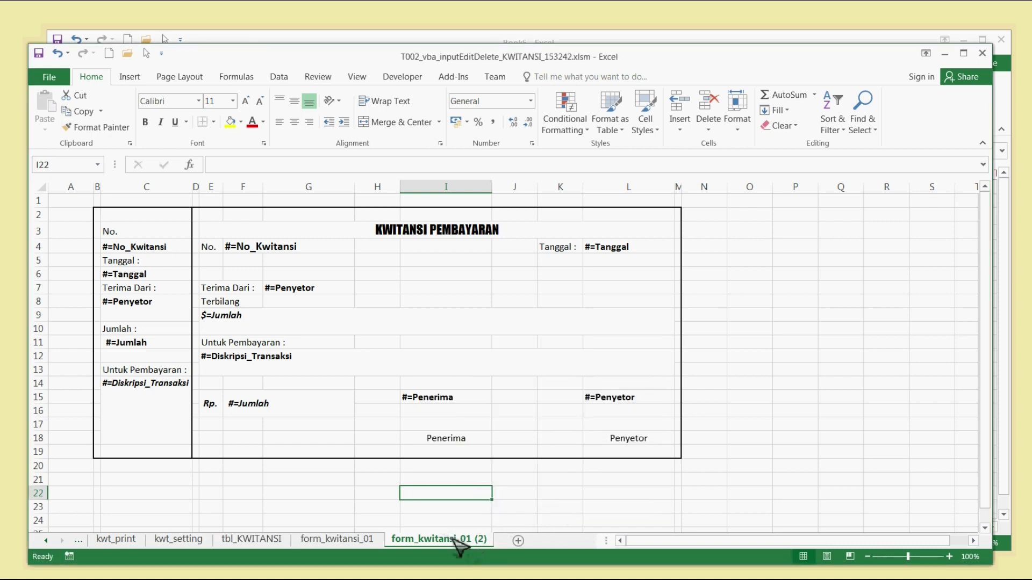
Rename the copied template sheet as form_kwitansi_02
right_click(453, 537)
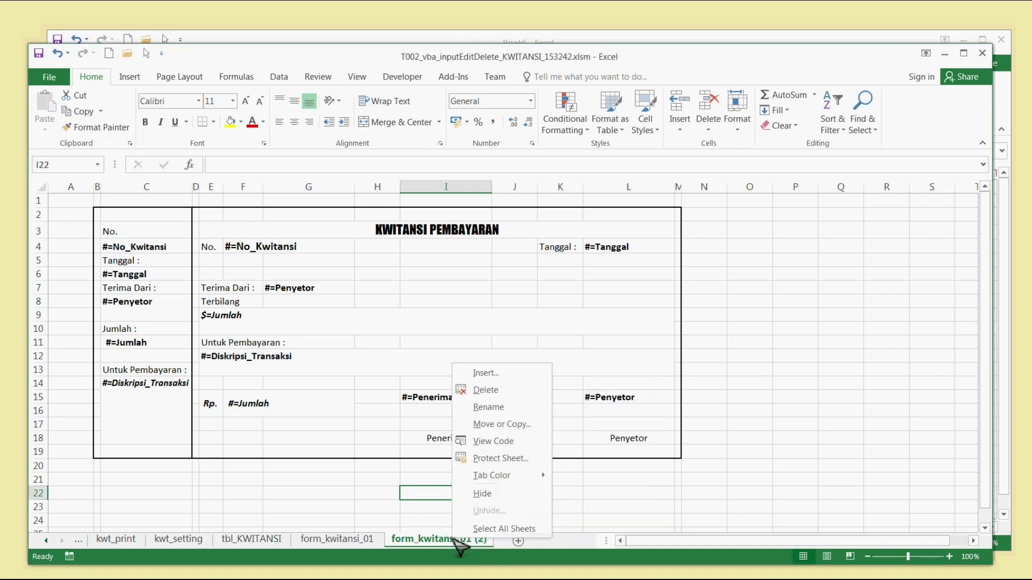
click(498, 406)
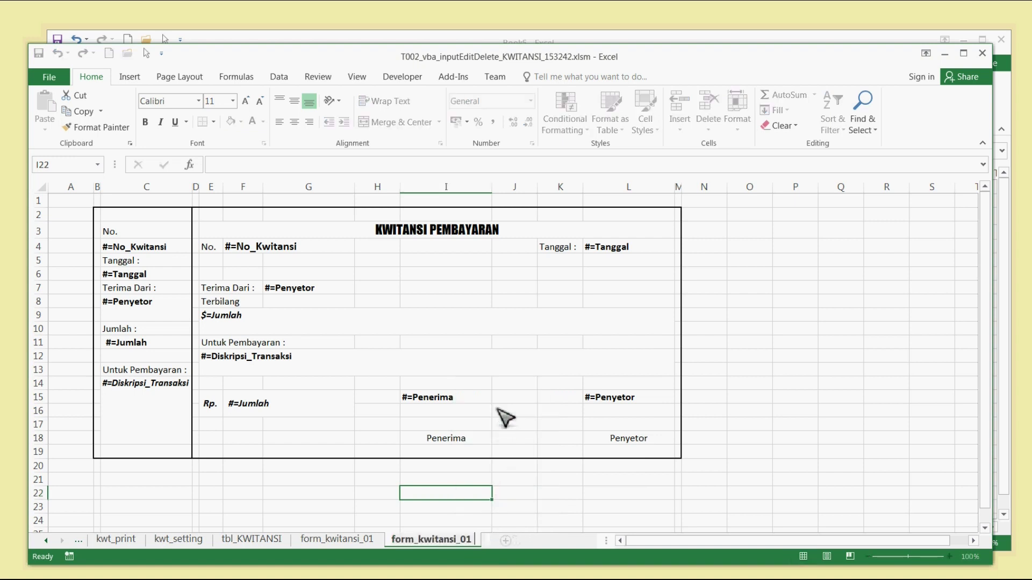
click(533, 482)
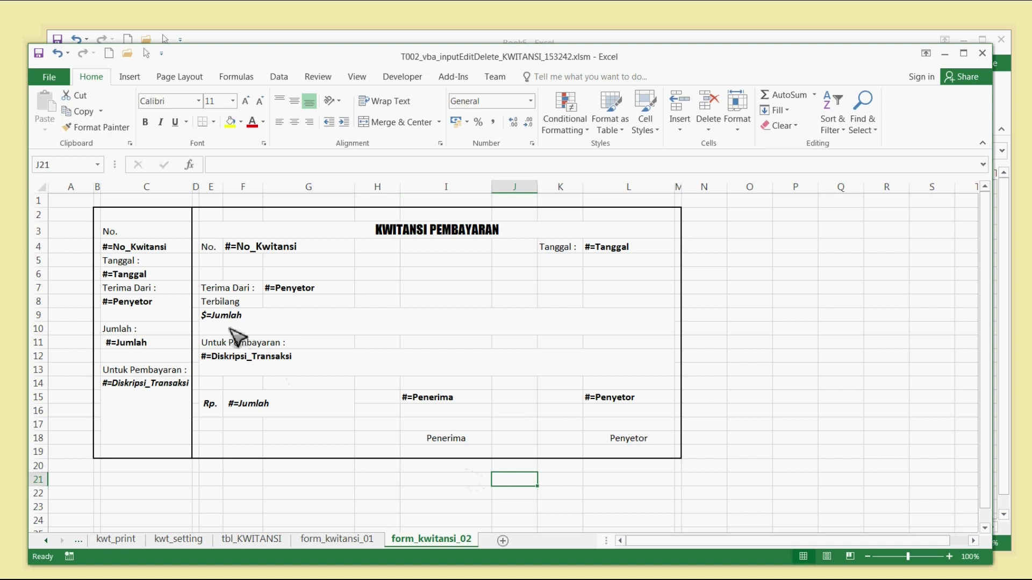
Delete columns B and C, which hold the receipt stub, from the form_kwitansi_02 template
click(170, 189)
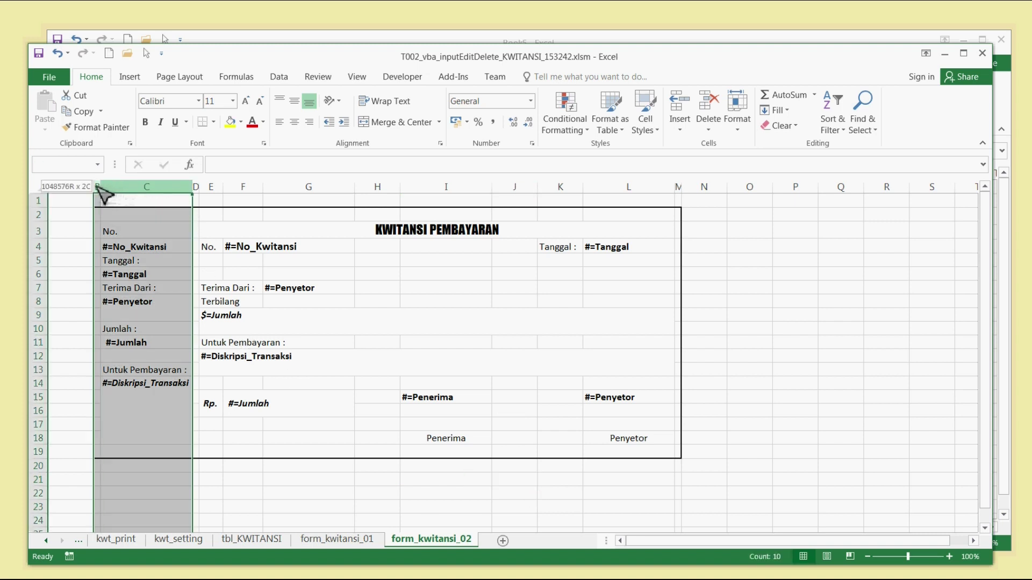
right_click(145, 195)
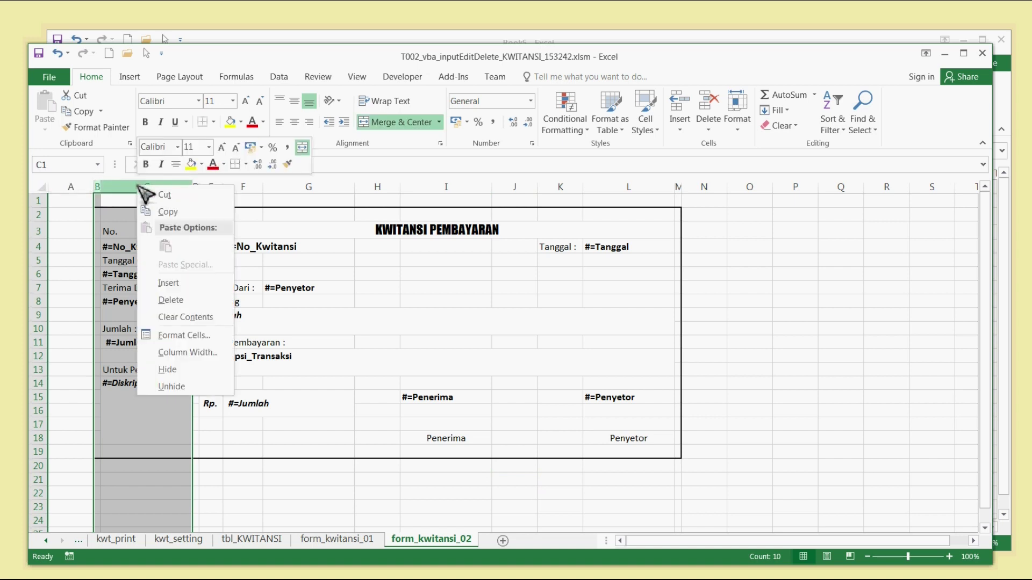
click(171, 302)
click(224, 300)
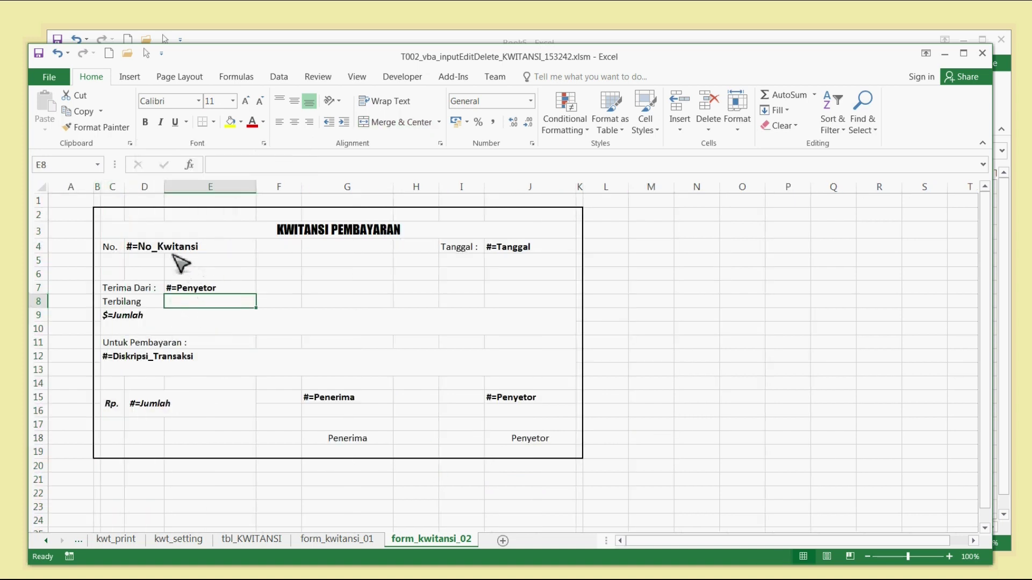
Insert an empty row between the KWITANSI PEMBAYARAN title and the No. row
click(145, 248)
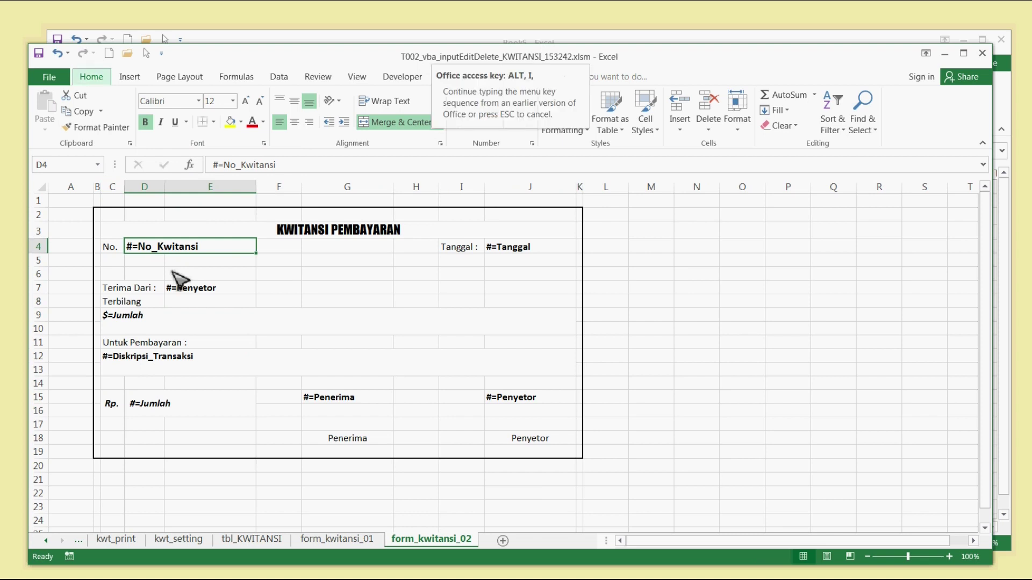
key(alt+i)
key(r)
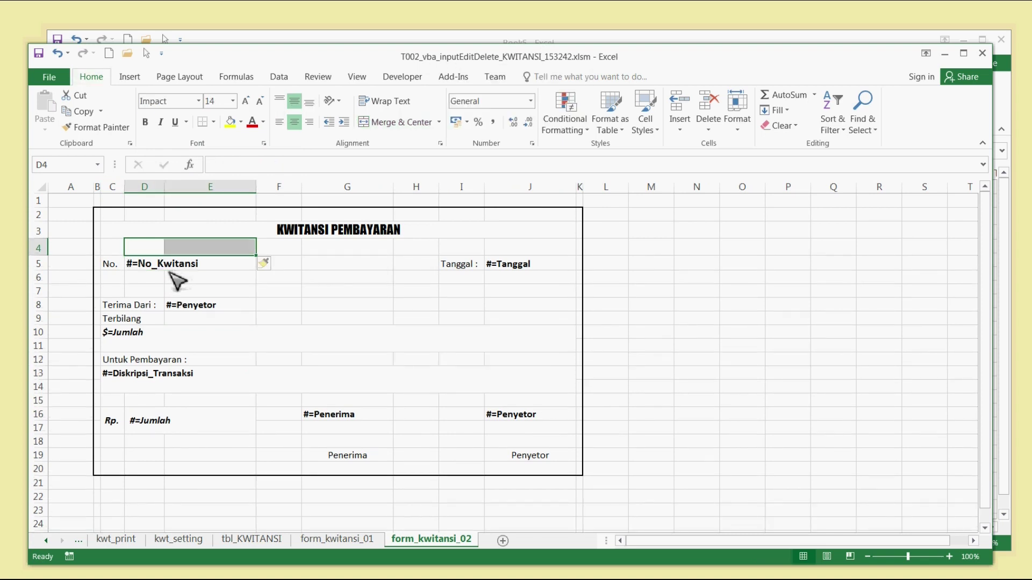
click(194, 308)
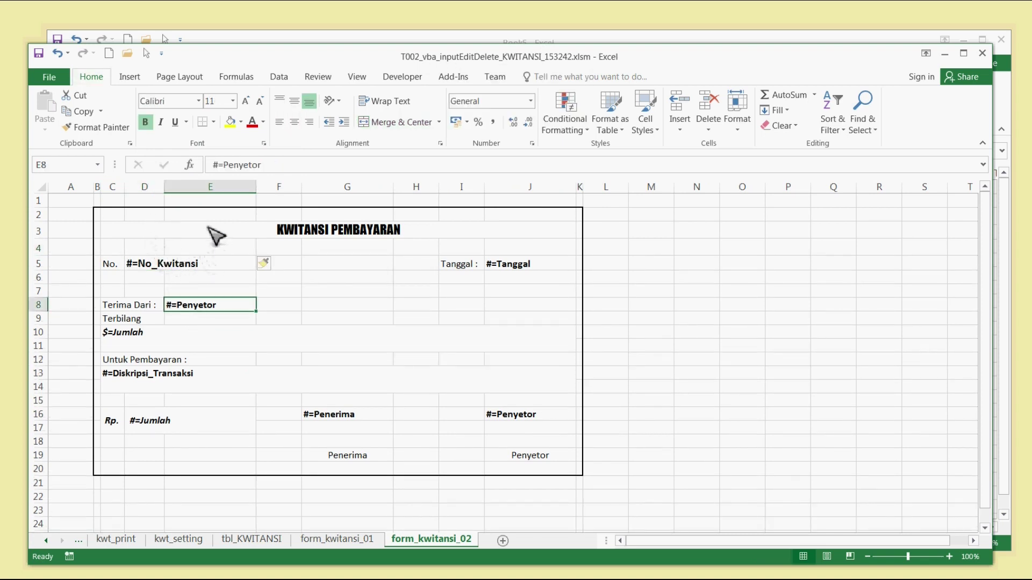
click(270, 318)
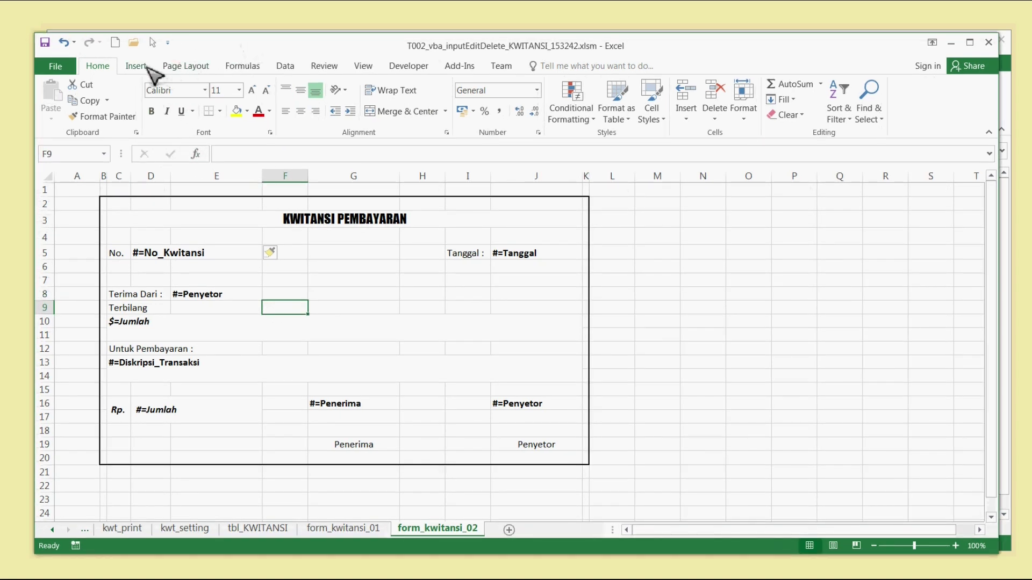
Draw an oval about 1.46 cm high and 1.57 cm wide beside the KWITANSI PEMBAYARAN title, above the receipt number
click(129, 77)
click(248, 85)
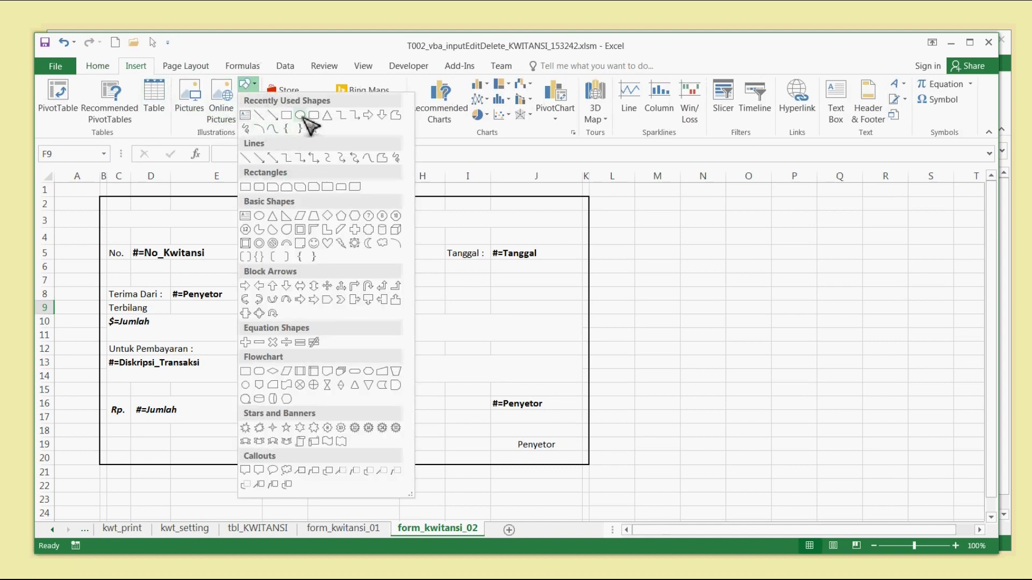
click(301, 116)
mouse_move(183, 209)
mouse_down()
mouse_move(226, 245)
mouse_move(230, 233)
mouse_up()
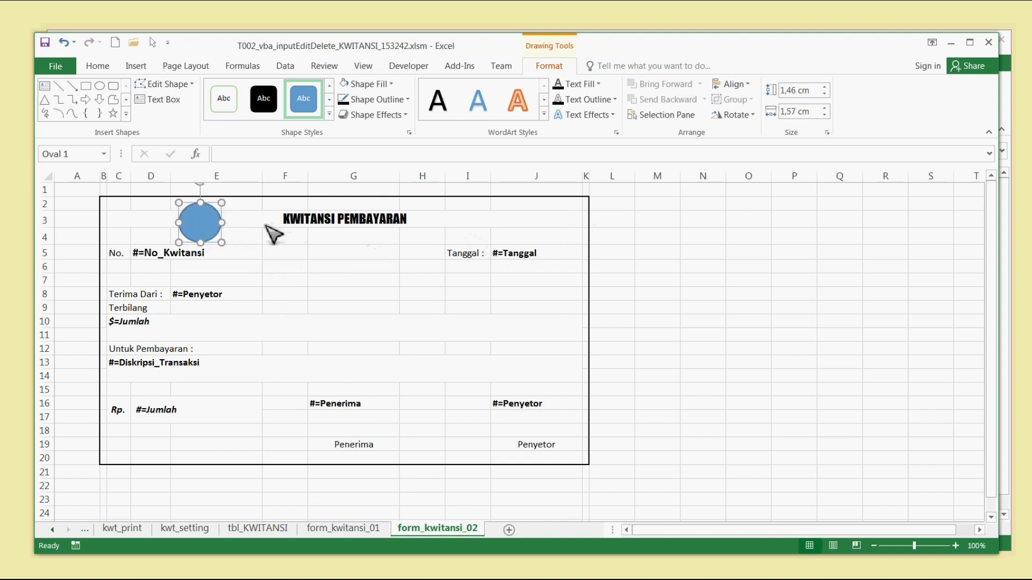
Set the left, right, top and bottom text margins of the oval to 0 cm
right_click(210, 217)
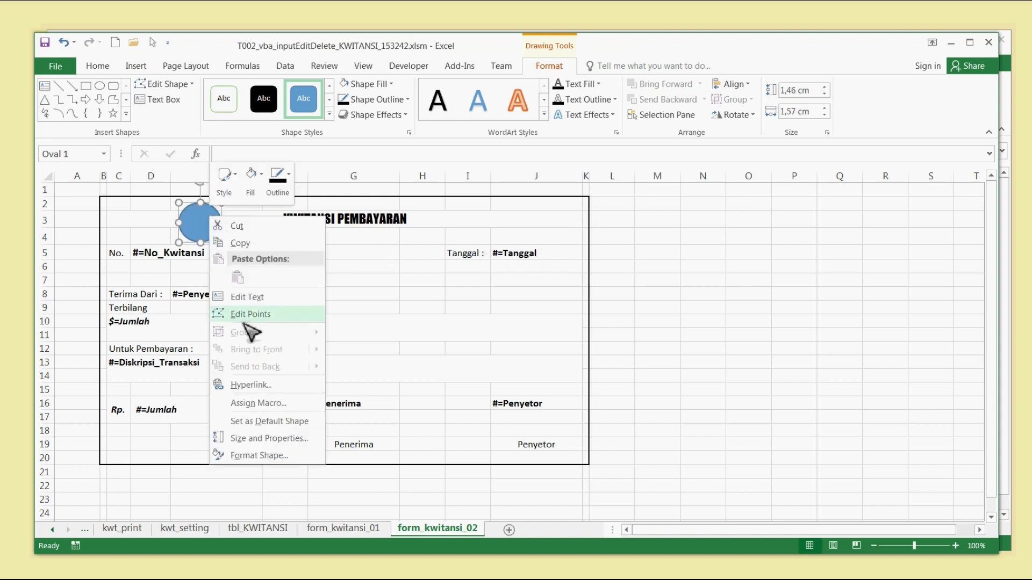
click(274, 457)
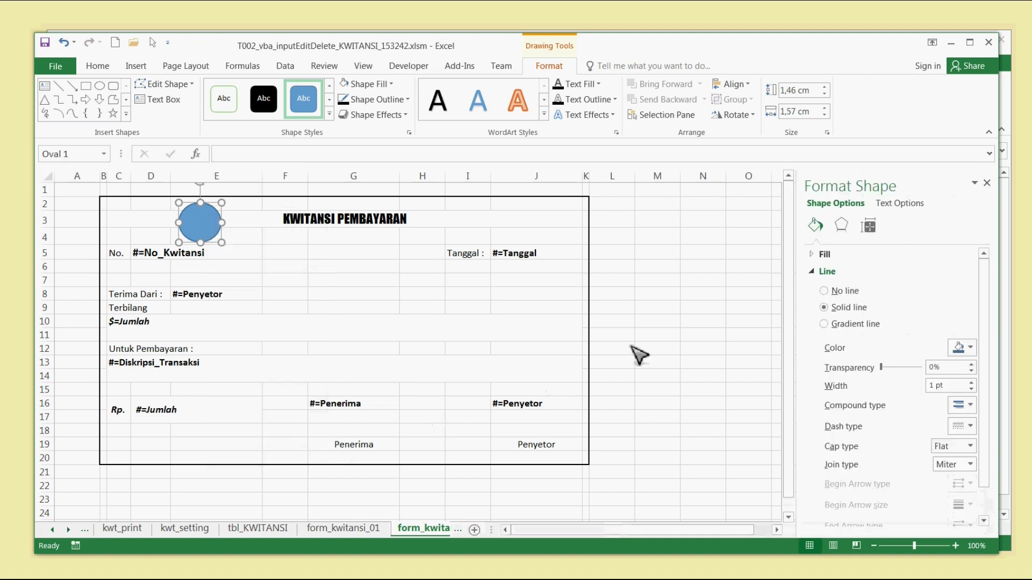
click(871, 228)
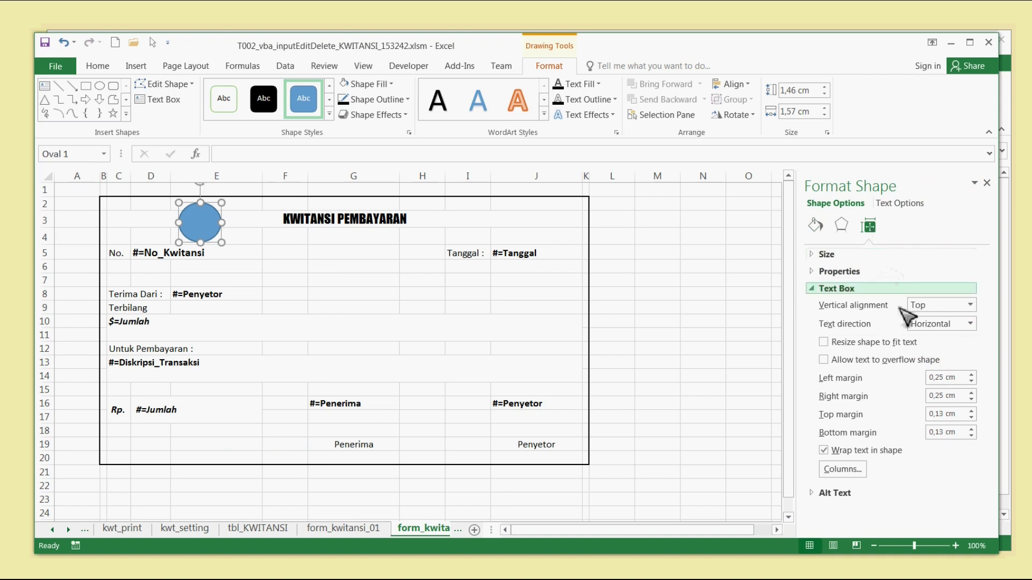
click(820, 491)
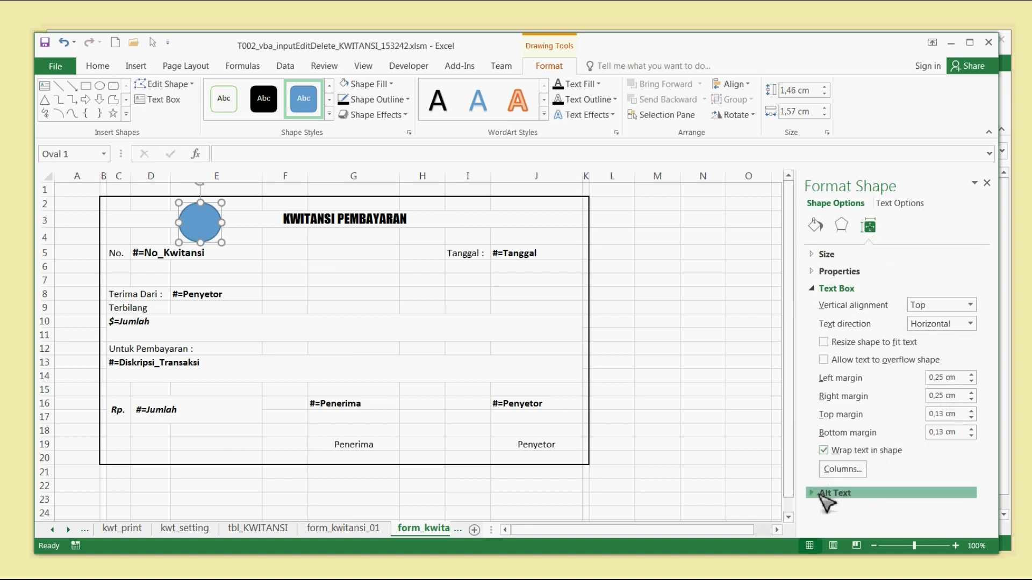
click(971, 400)
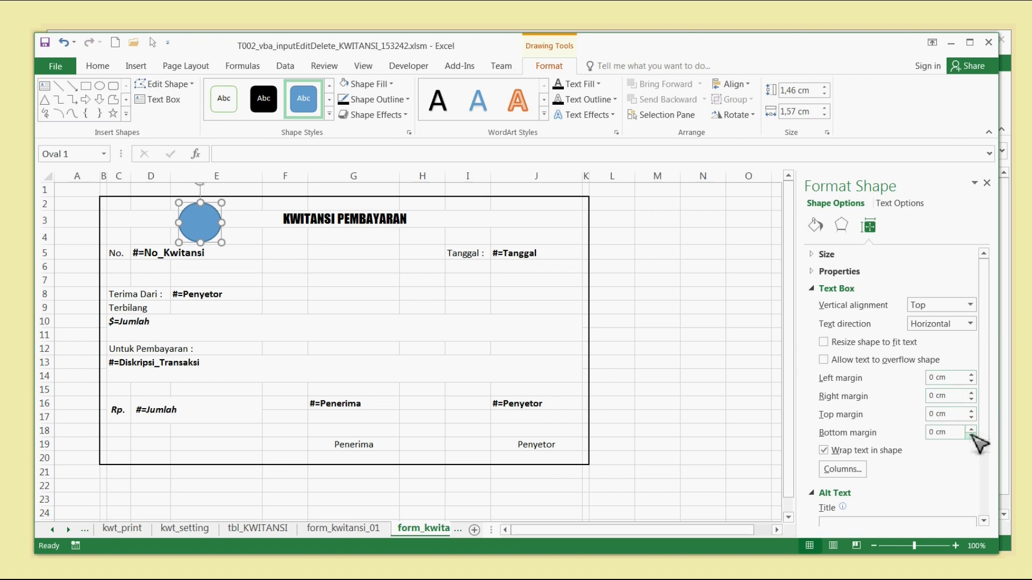
click(656, 336)
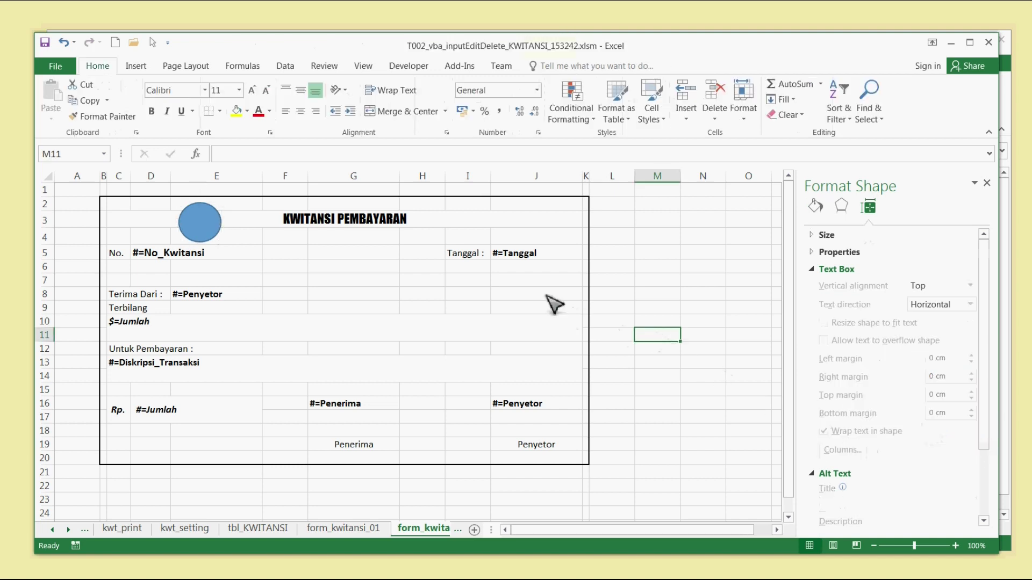
Centre the oval's text horizontally and vertically, and replace its blue fill with white
click(221, 230)
click(99, 70)
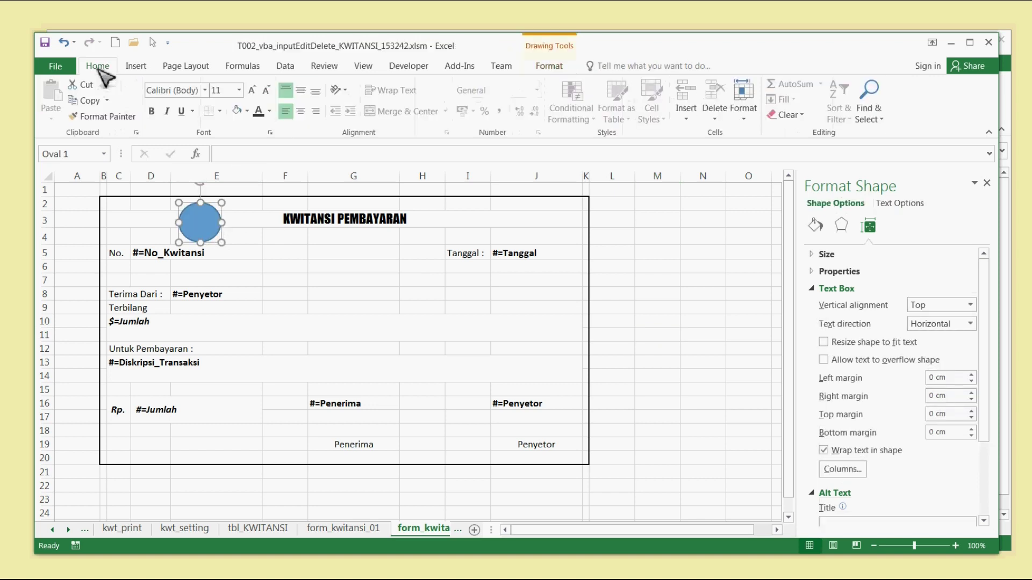
click(301, 110)
click(300, 90)
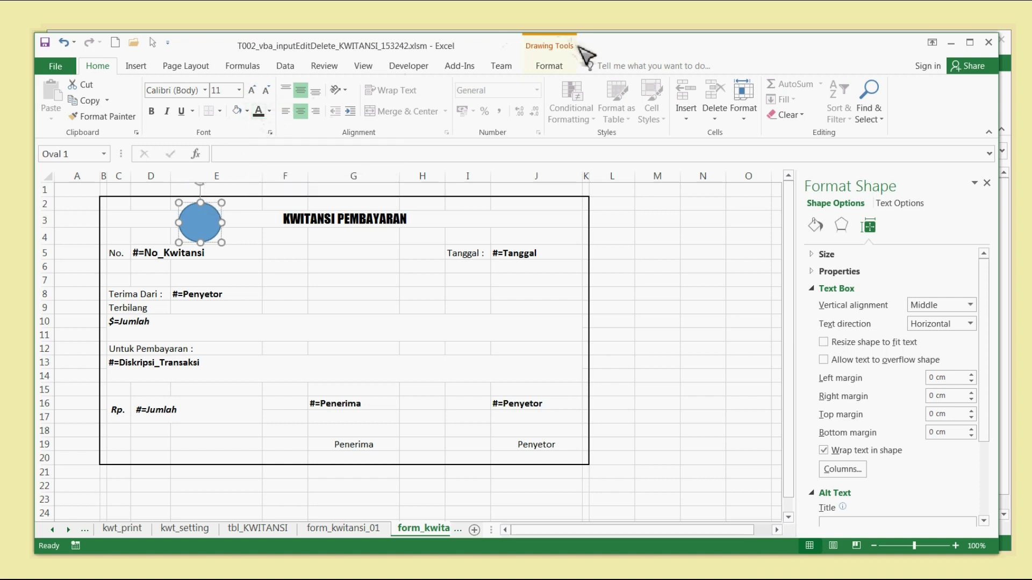
click(560, 67)
click(389, 86)
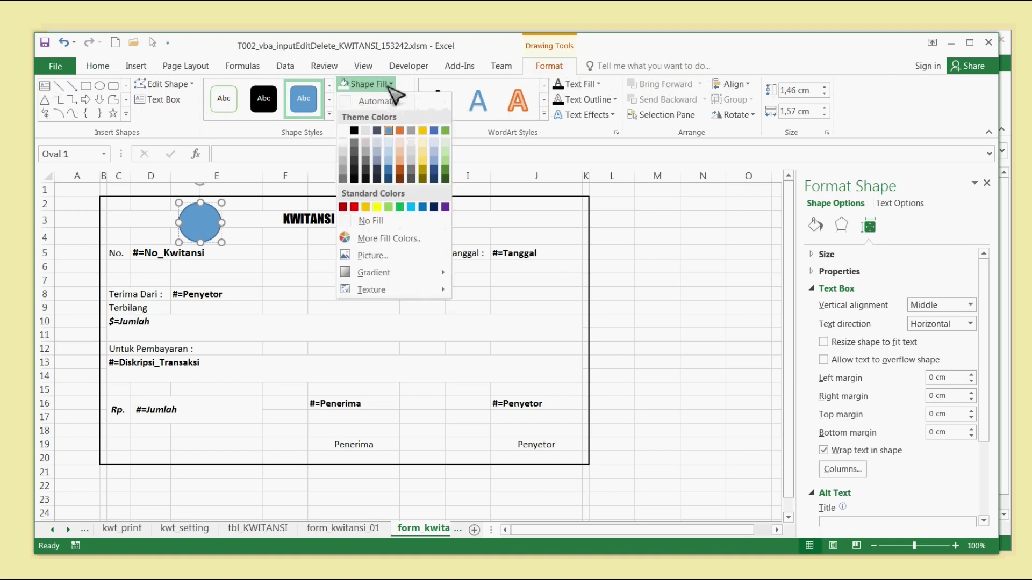
click(365, 131)
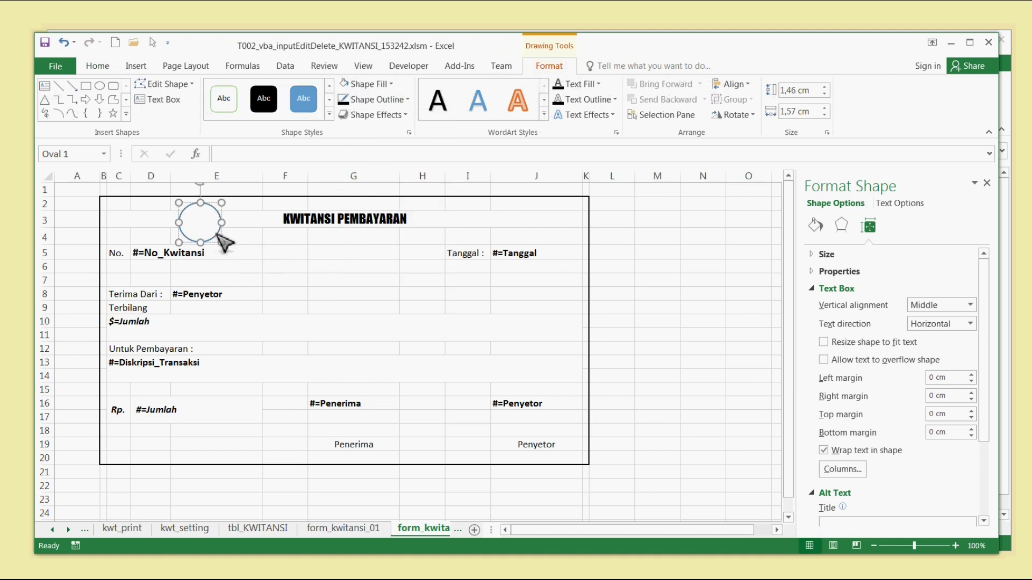
Insert the Webdings bus symbol, character code 118, as text inside the oval and select the oval again
click(141, 66)
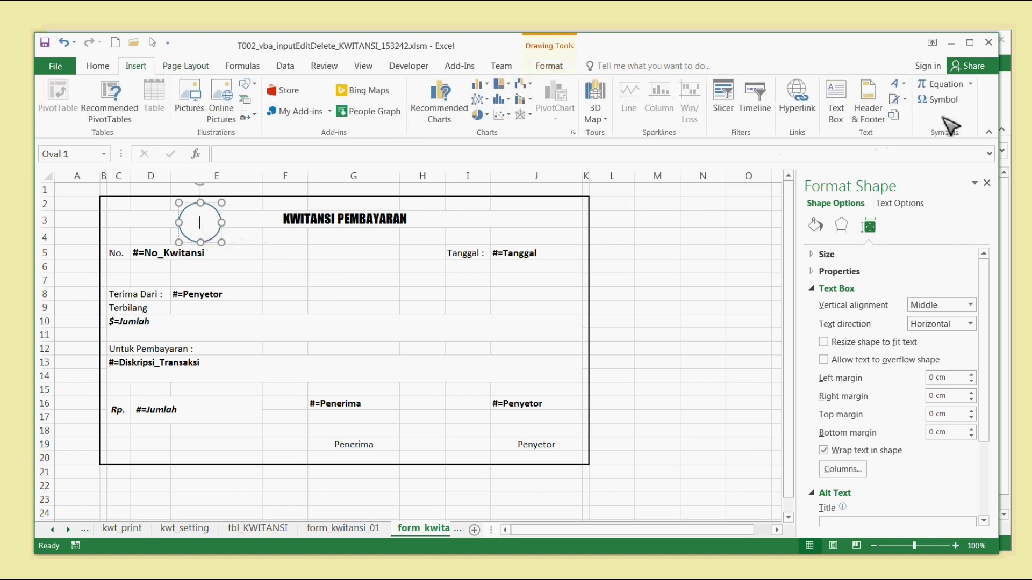
click(938, 100)
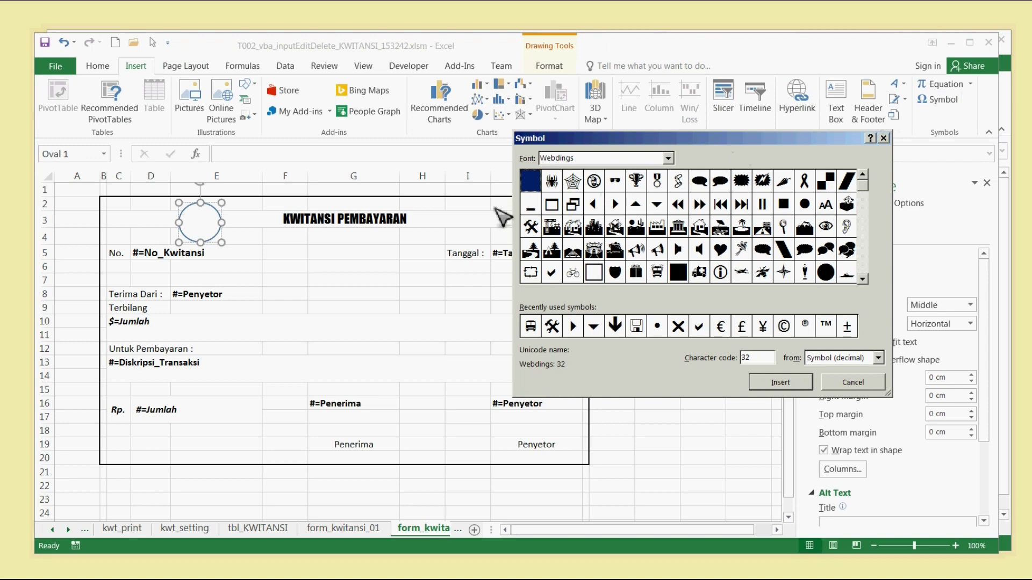
click(863, 279)
click(863, 279)
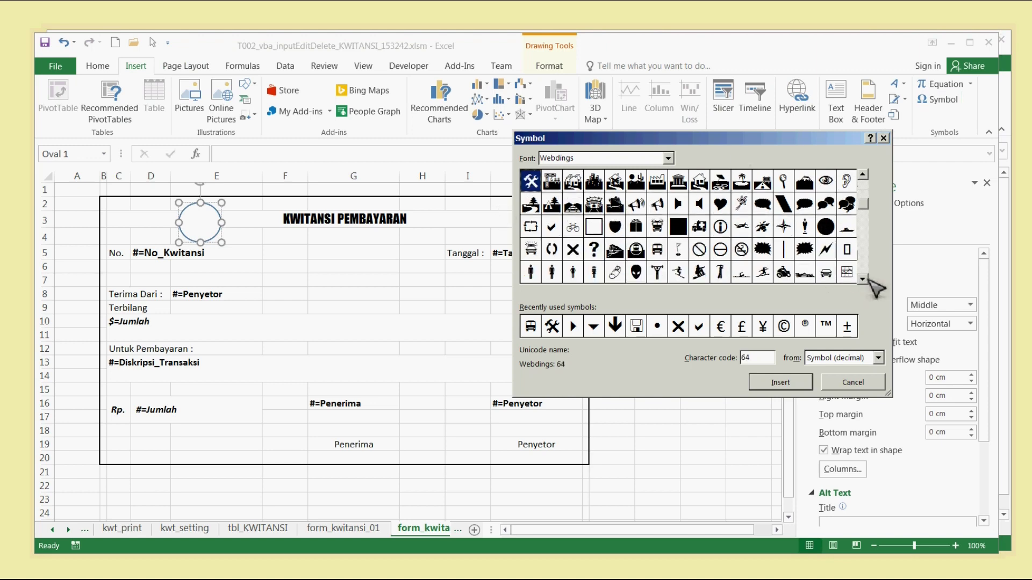
click(665, 250)
double_click(670, 256)
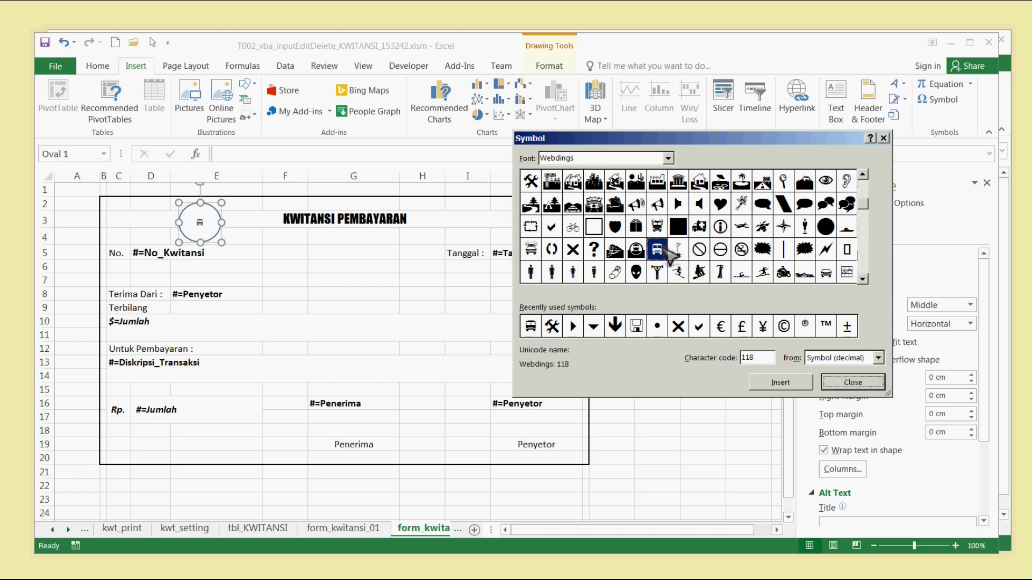
click(859, 382)
click(256, 267)
click(221, 238)
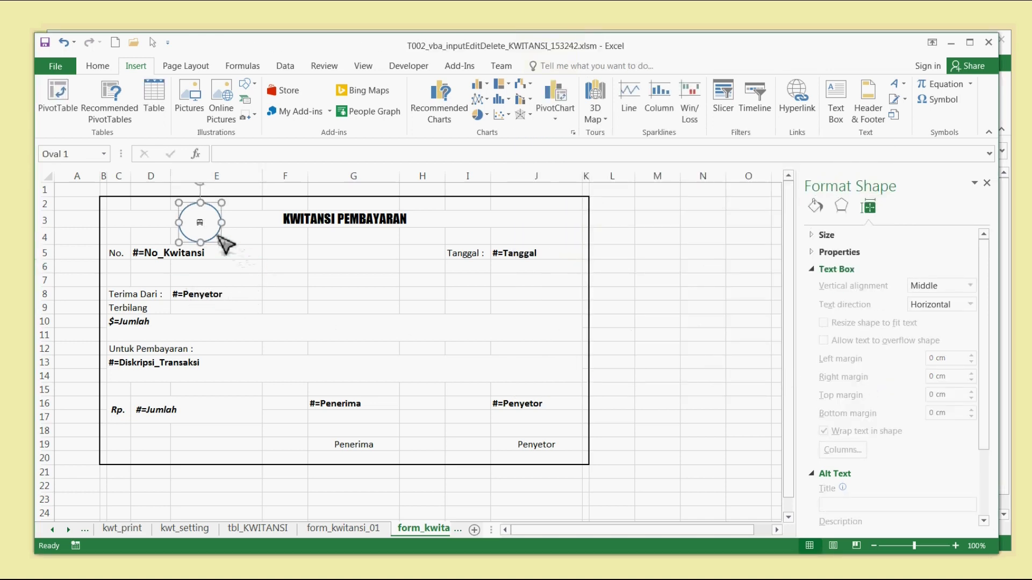
Enlarge the bus symbol inside the oval to font size 40
click(99, 66)
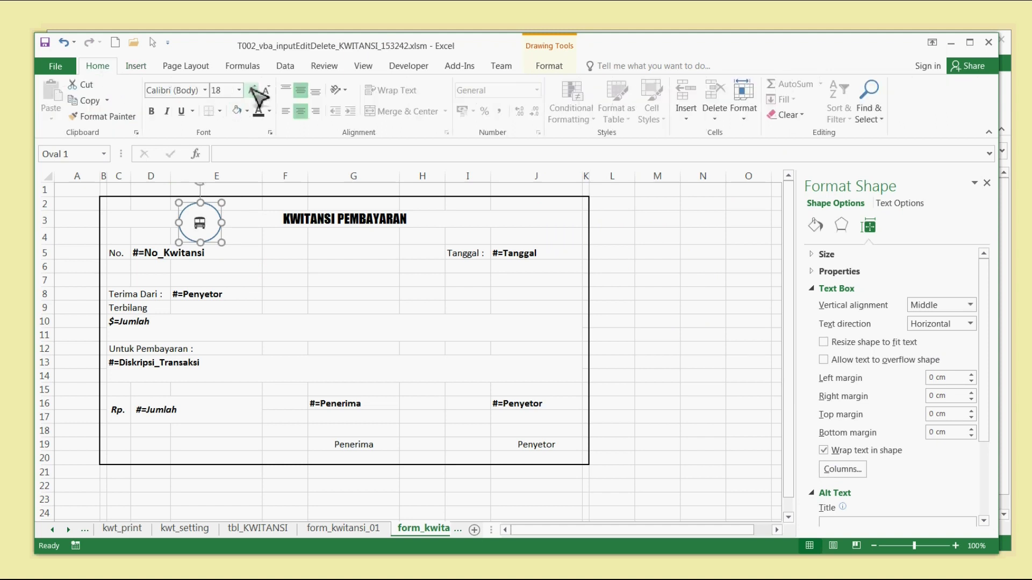
click(253, 90)
click(252, 90)
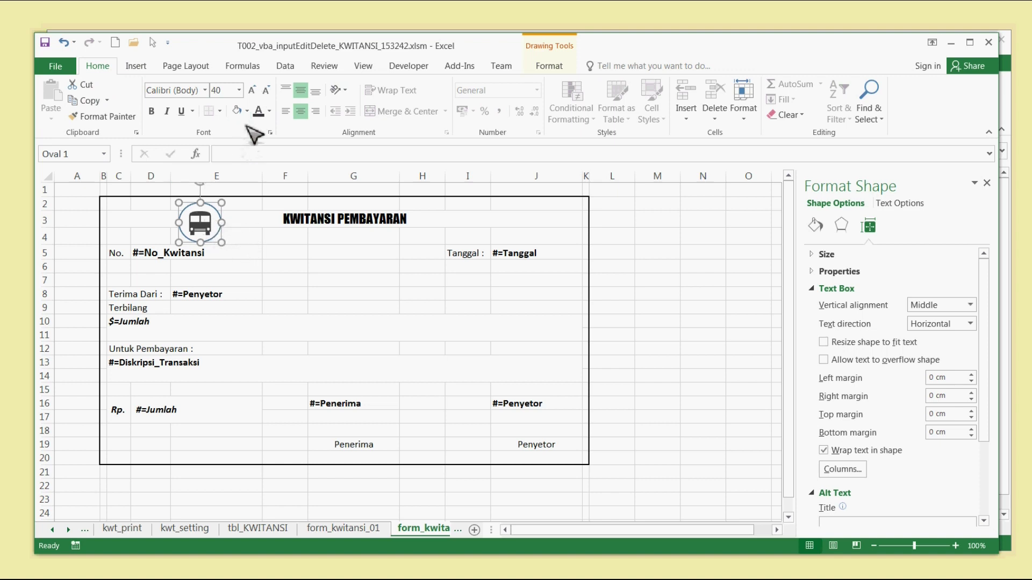
click(251, 266)
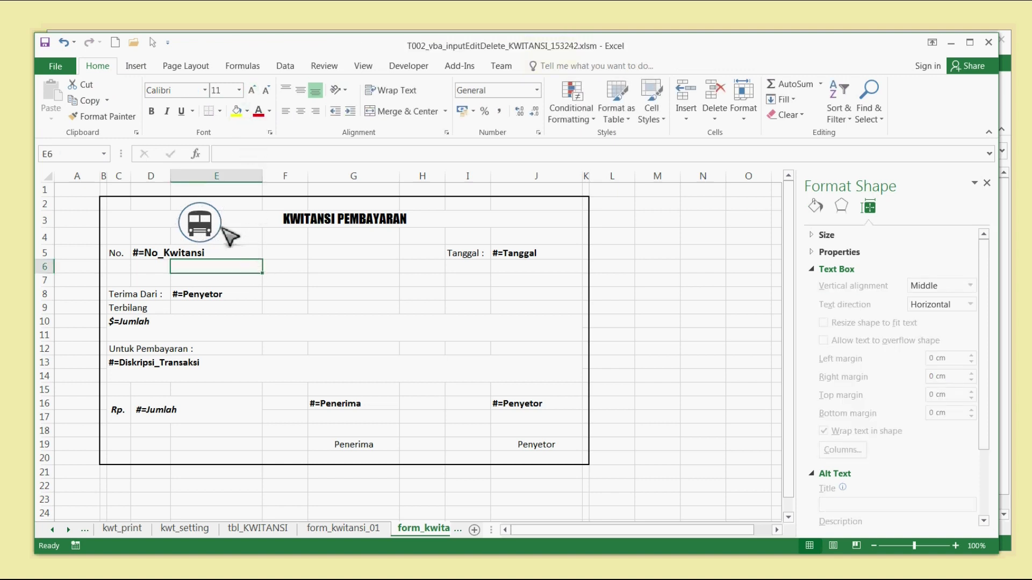
Change the oval logo's outline to black and nudge the logo slightly upward
click(217, 232)
click(551, 66)
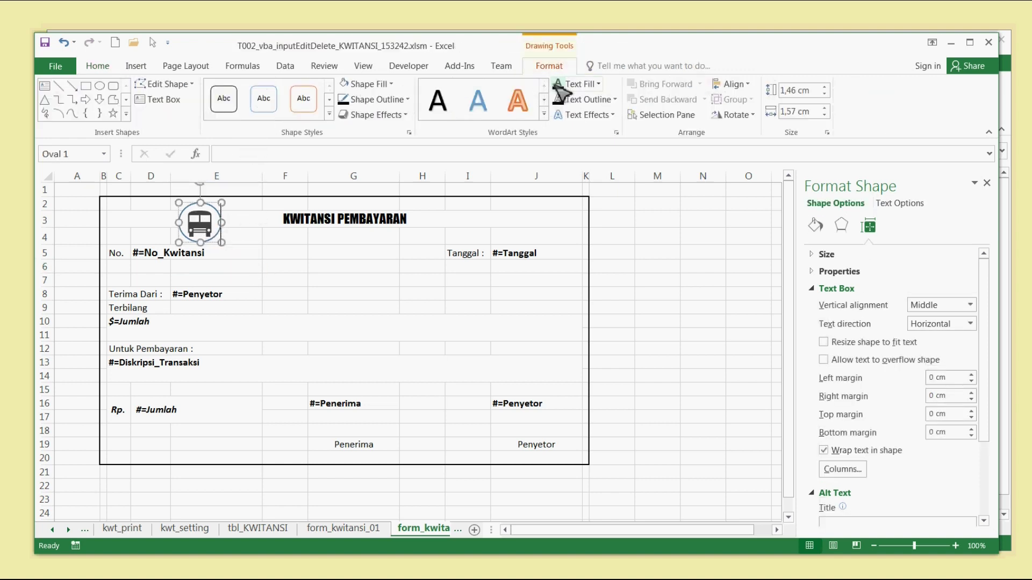
click(376, 99)
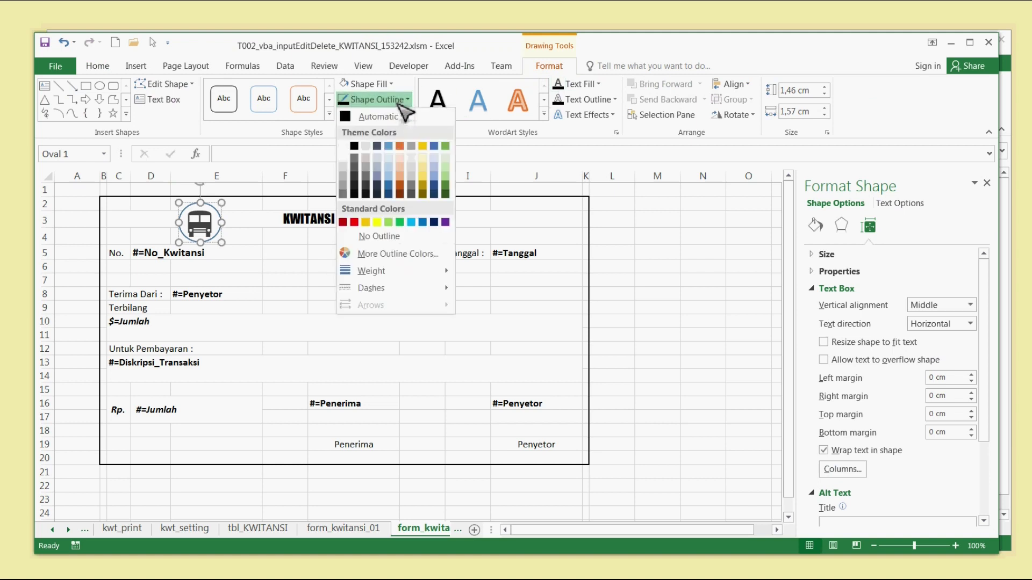
click(353, 147)
click(339, 266)
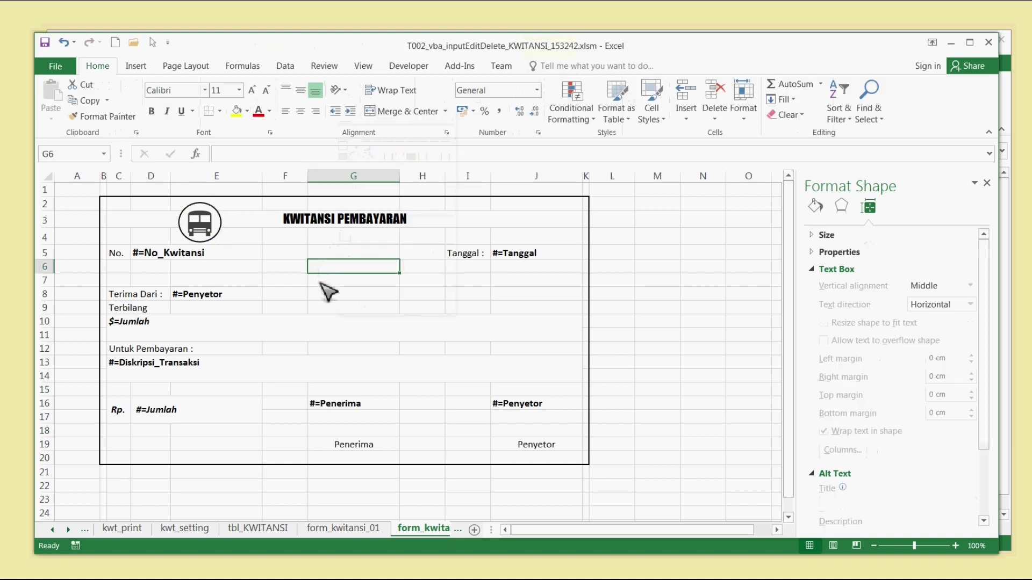
click(225, 232)
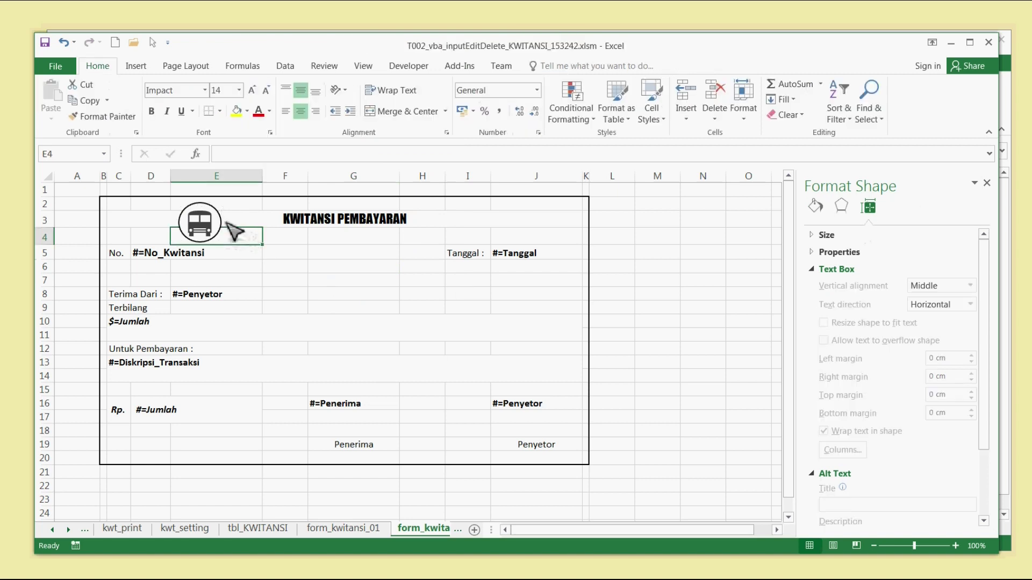
click(218, 225)
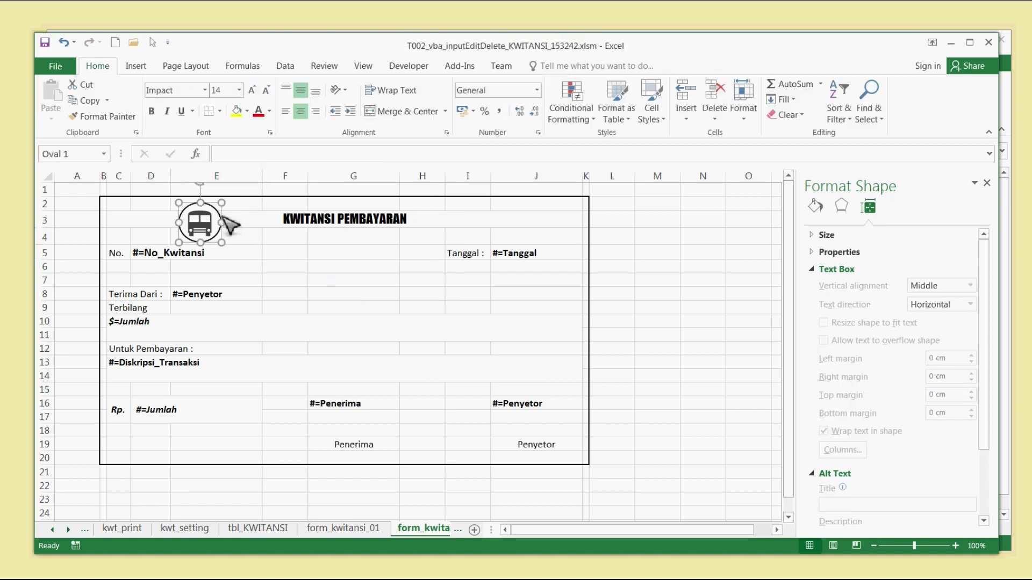
click(296, 270)
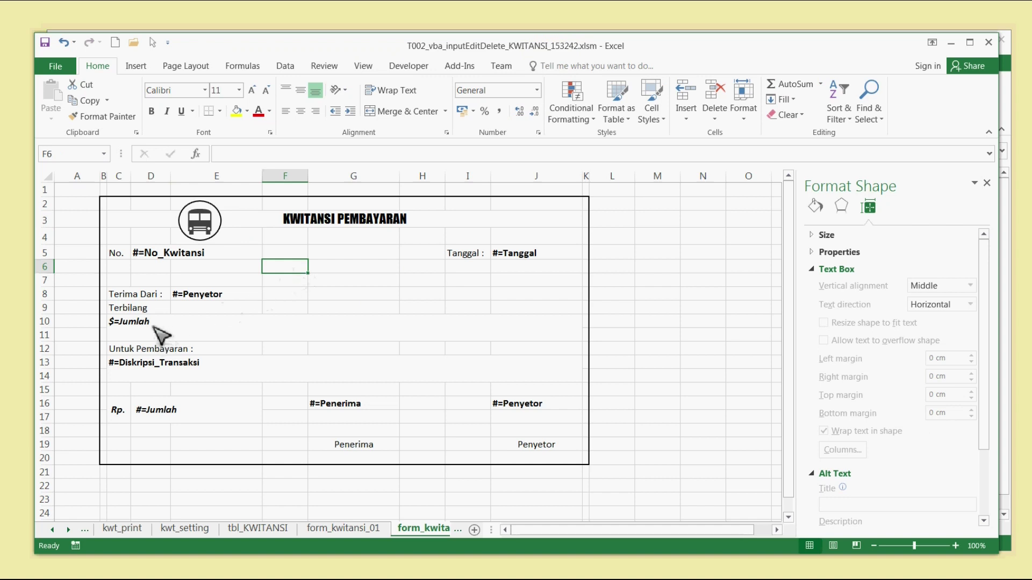
Move the "Terima Dari :" label from cell C8 up to cell C7
click(168, 334)
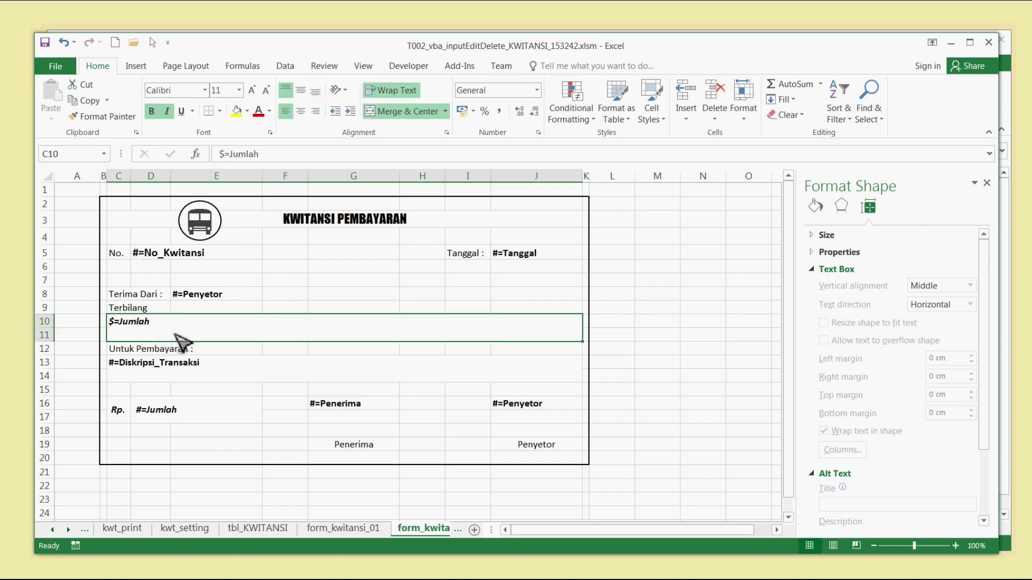
click(185, 297)
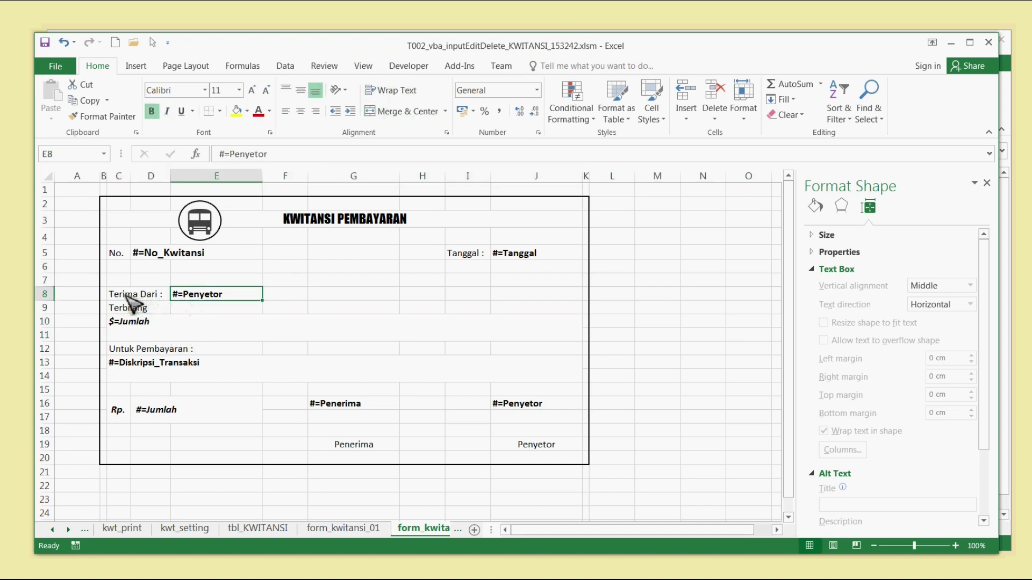
click(128, 296)
key(ctrl+x)
key(Up)
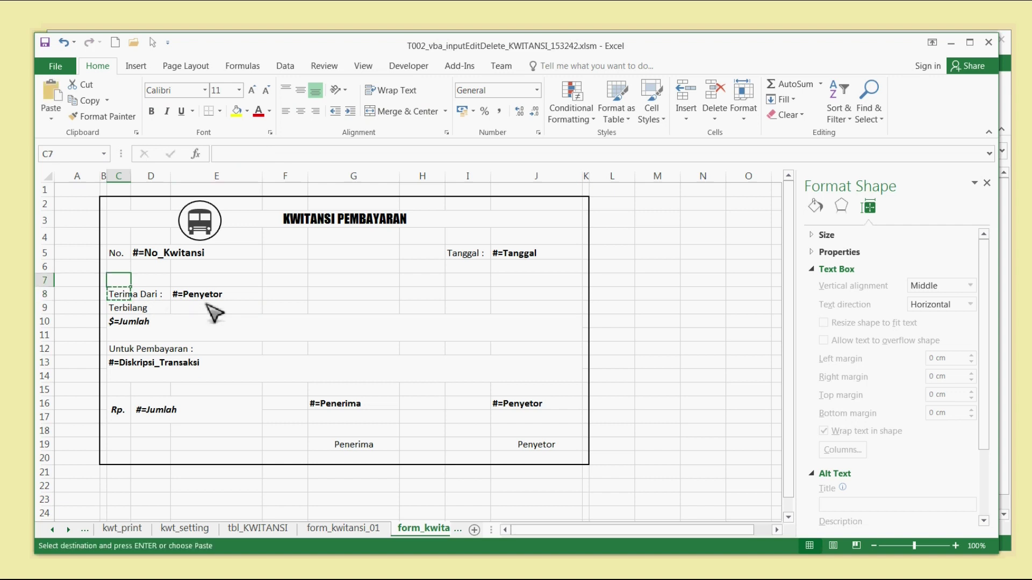
key(ctrl+v)
Move the #=Penyetor field from E8 to C8, directly beneath the "Terima Dari :" label
key(Right)
key(Right)
key(Down)
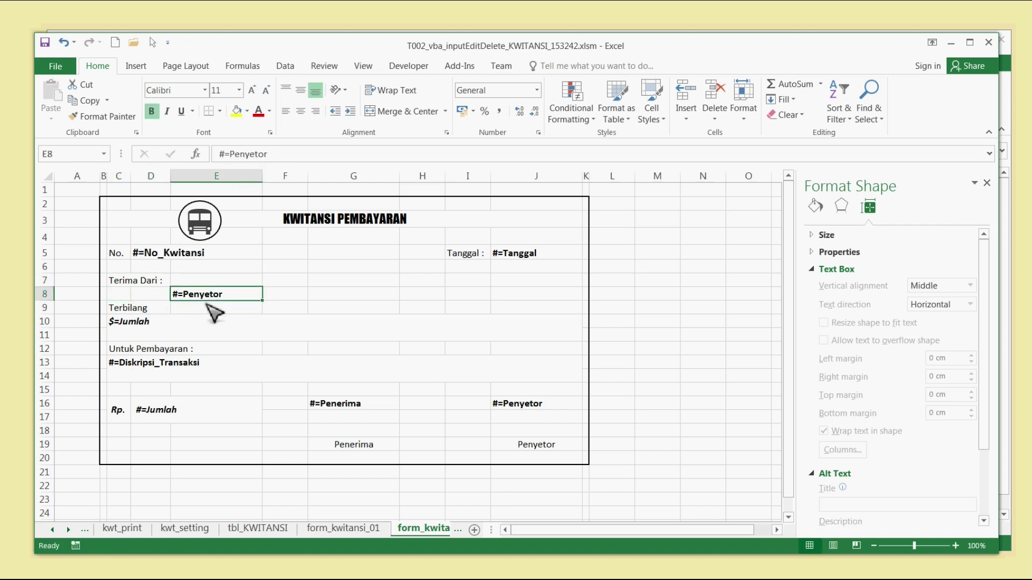
key(ctrl+x)
key(Left)
key(Left)
key(ctrl+v)
key(Right)
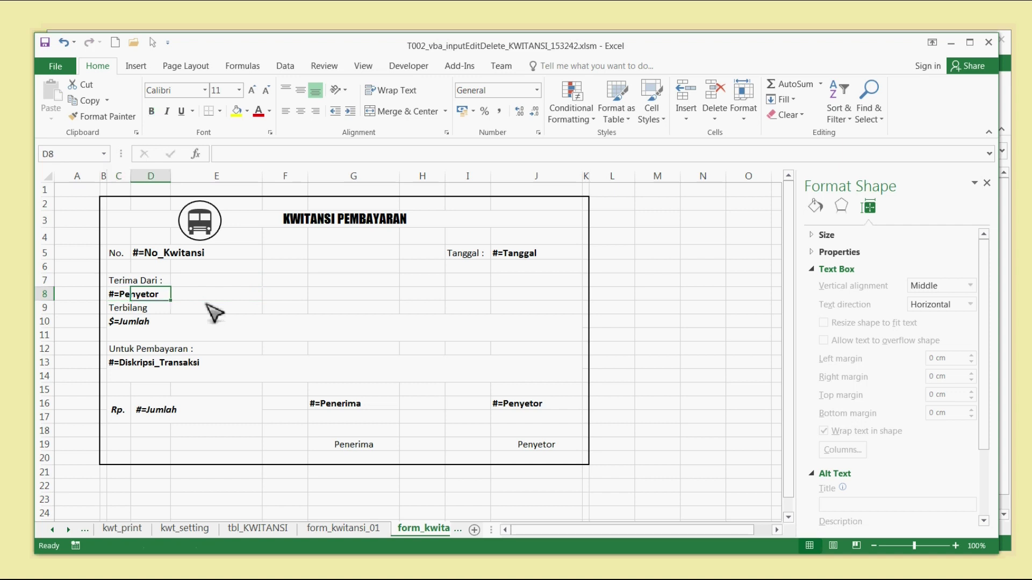
key(Right)
key(Right)
key(Down)
key(Down)
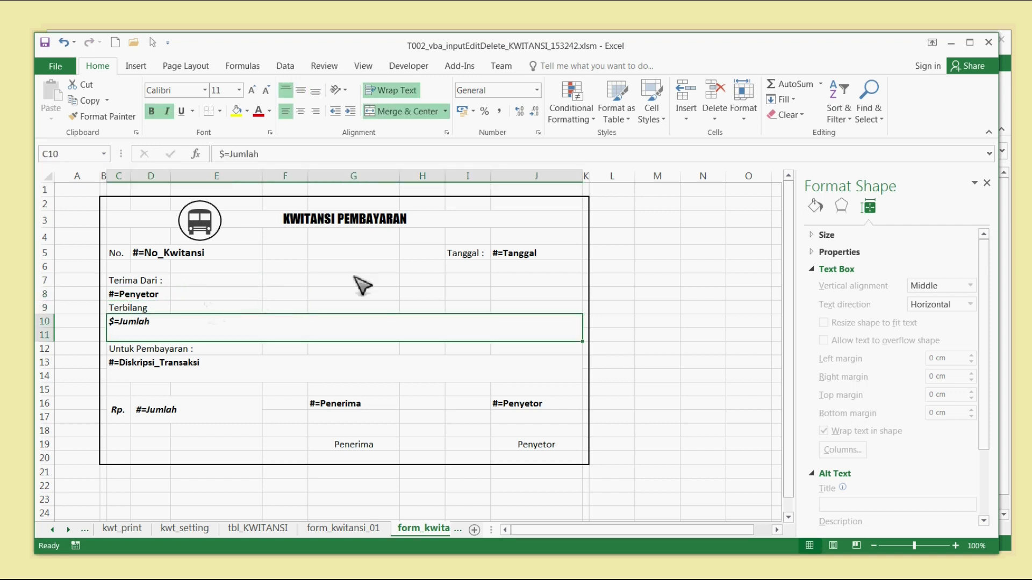
Copy the name of the form_kwitansi_02 sheet without renaming it
click(657, 364)
click(424, 526)
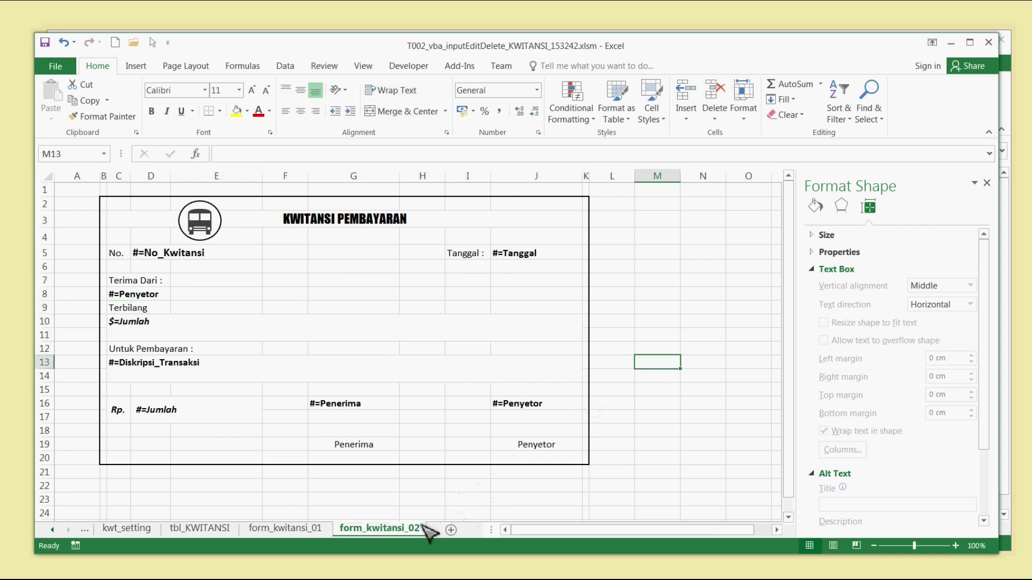
right_click(396, 532)
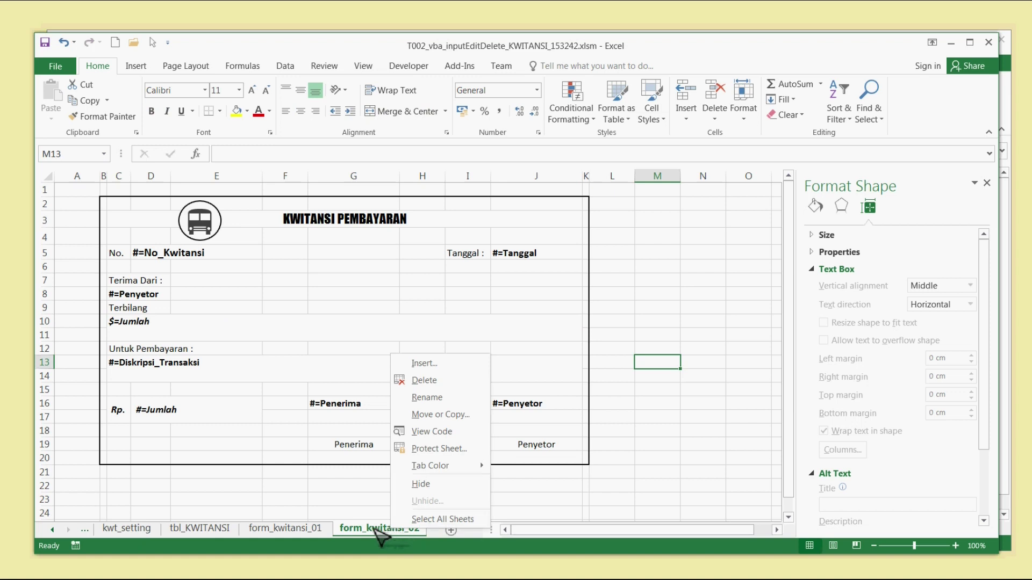
click(428, 397)
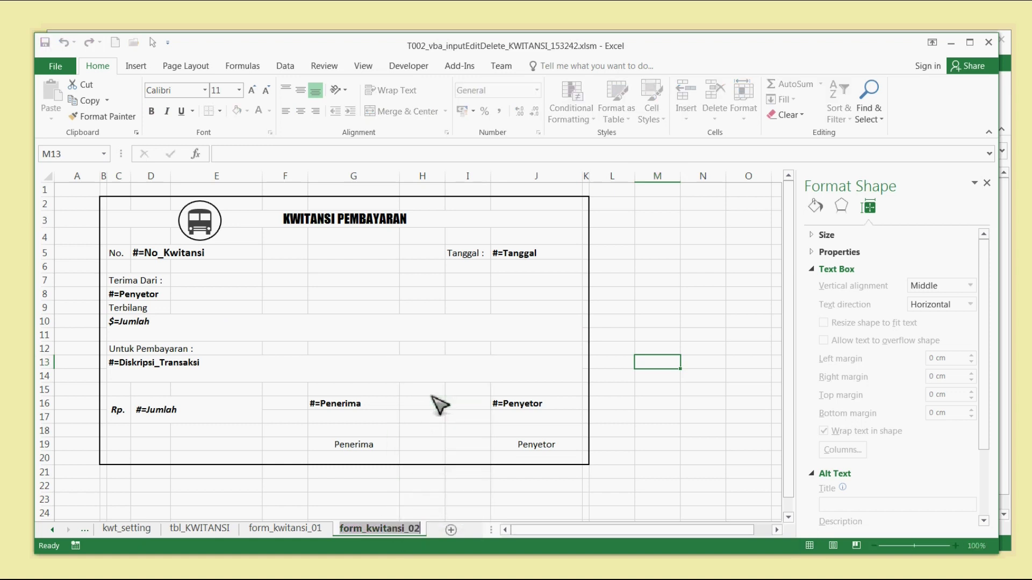
click(642, 446)
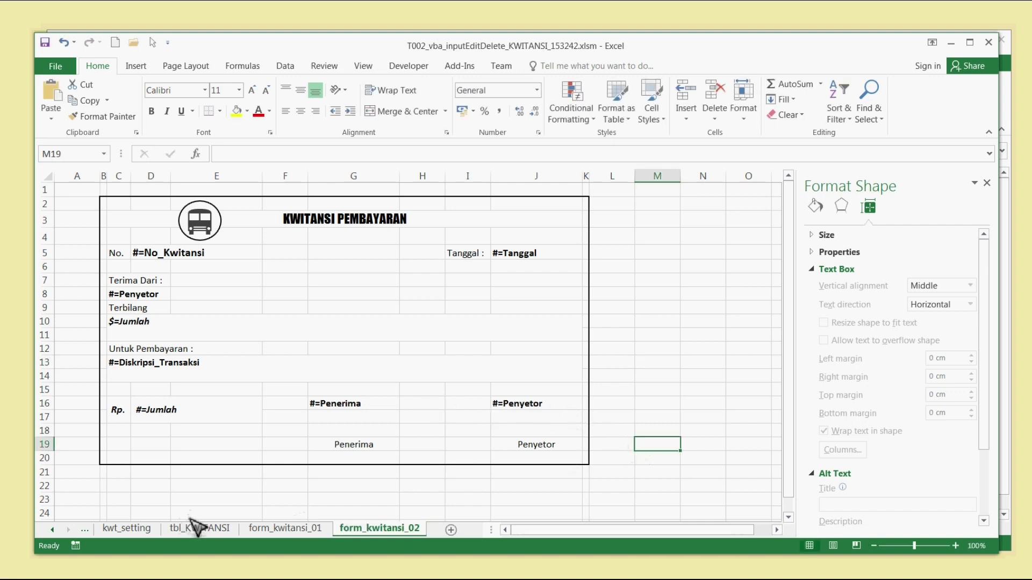
Set the Sheet Template value in cell D10 of the kwt_print sheet to form_kwitansi_02
click(52, 531)
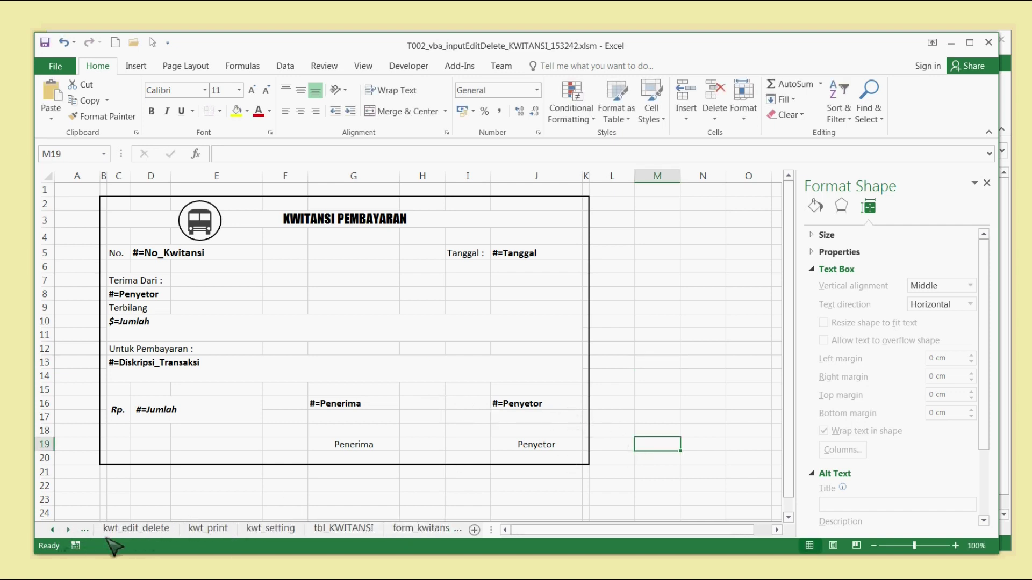
click(206, 532)
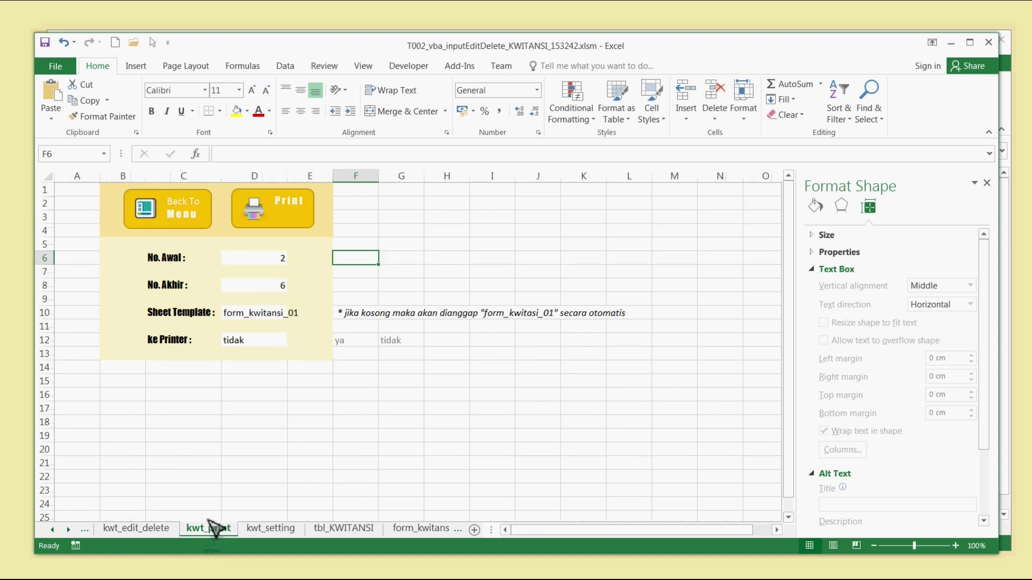
click(274, 316)
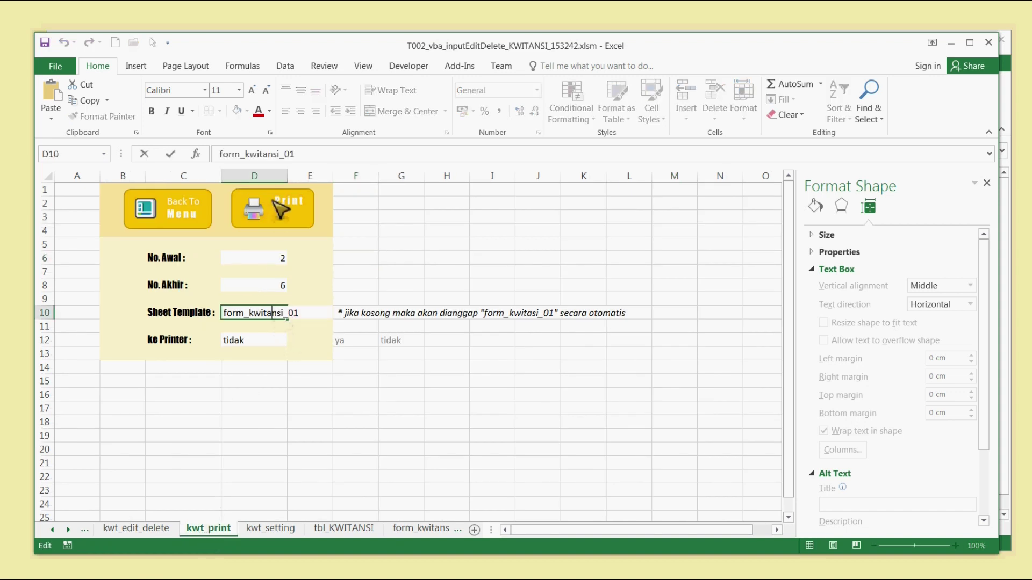
double_click(275, 154)
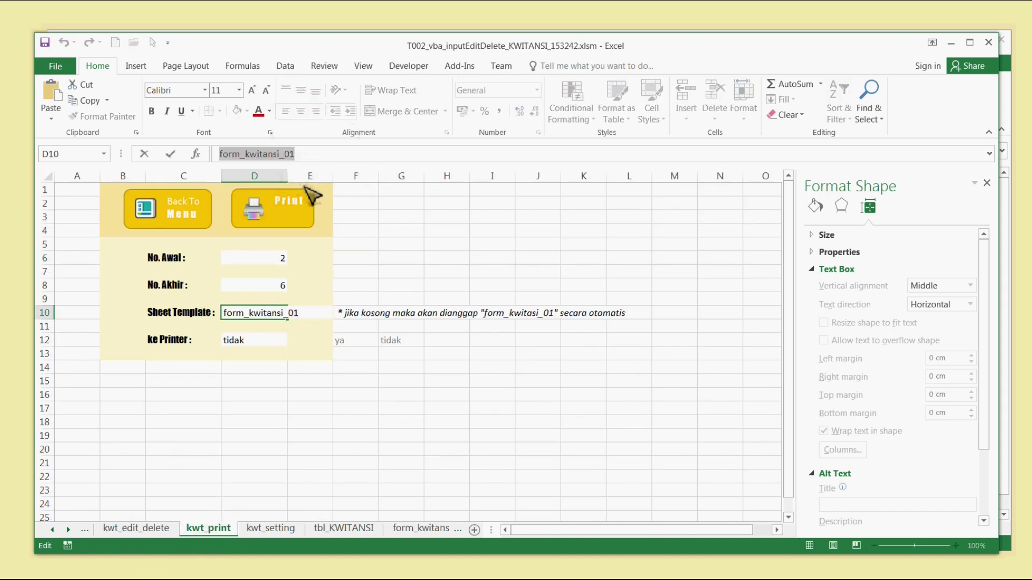
text(form_kwitansi_02)
key(Return)
key(Up)
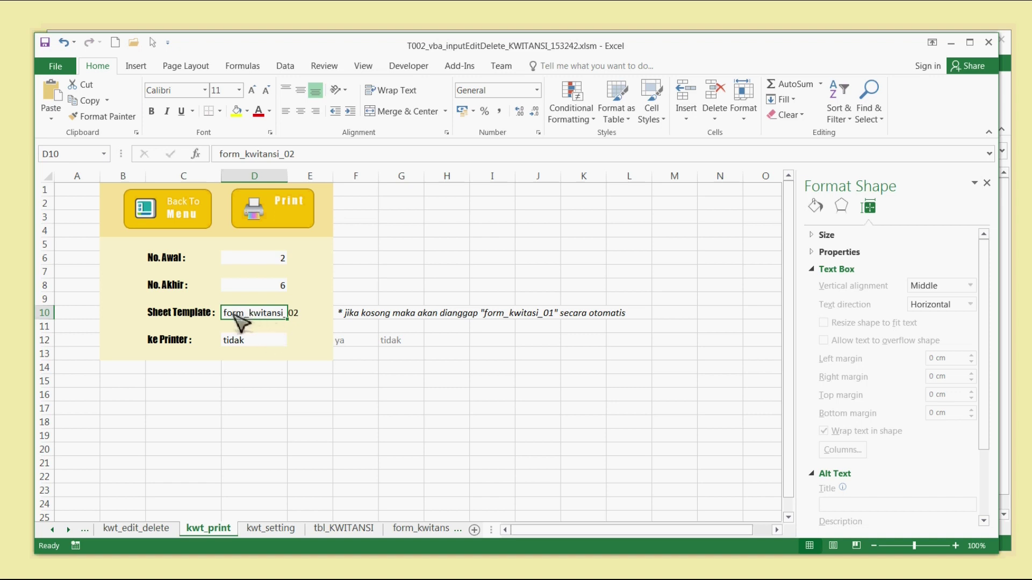
Review the form_kwitansi_02 template sheet, and return to the kwt_print sheet
click(425, 528)
click(435, 530)
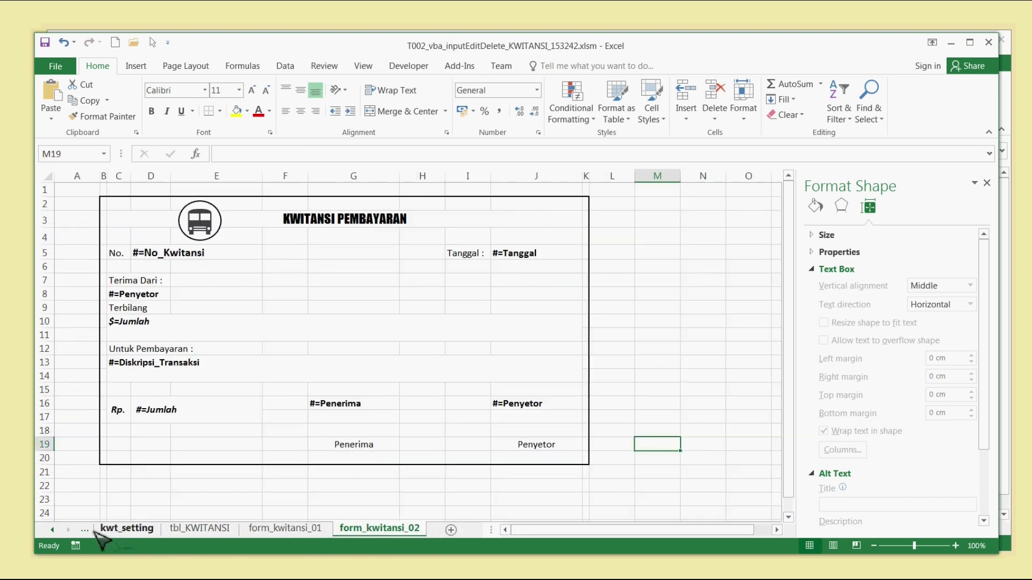
click(52, 530)
click(288, 532)
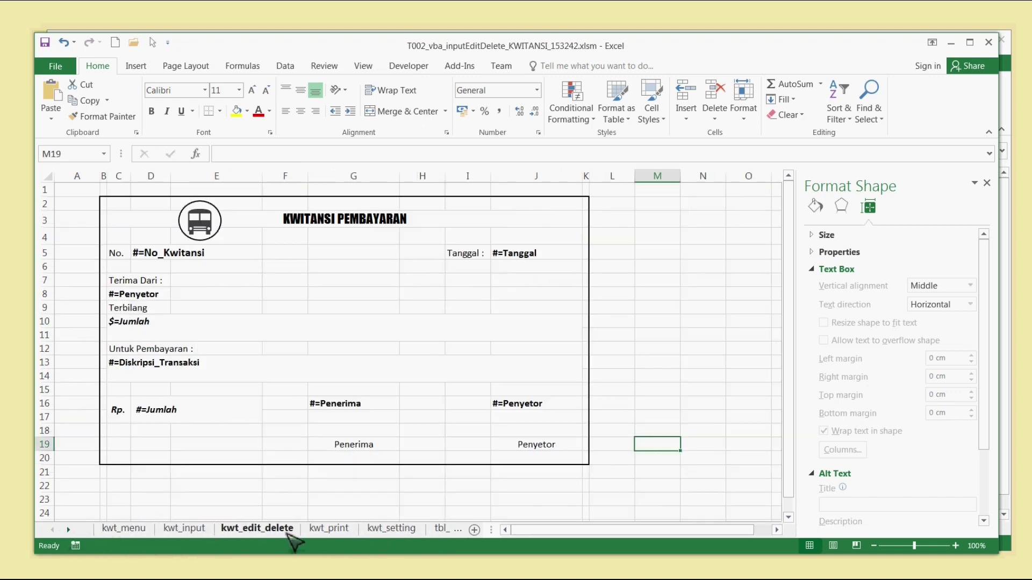
click(325, 529)
click(325, 491)
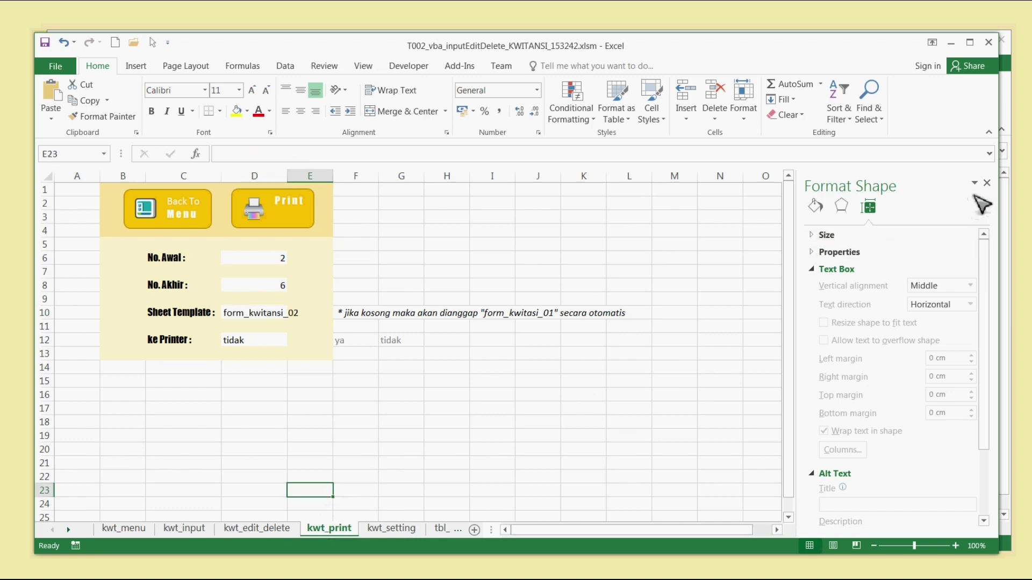
Close the Format Shape pane and run the Print routine for receipts 2 to 6 with the chosen template
click(987, 183)
click(550, 382)
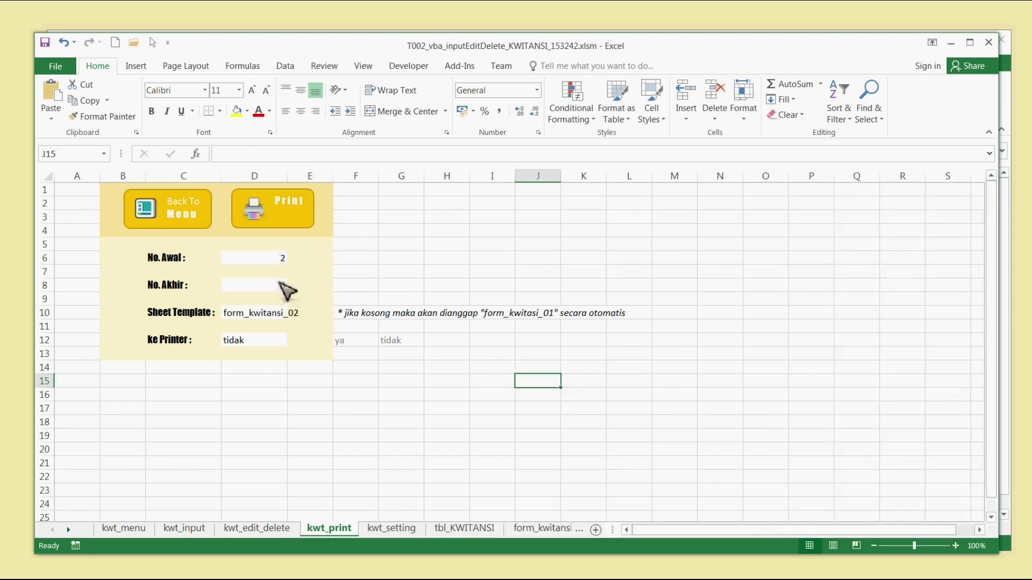
click(272, 261)
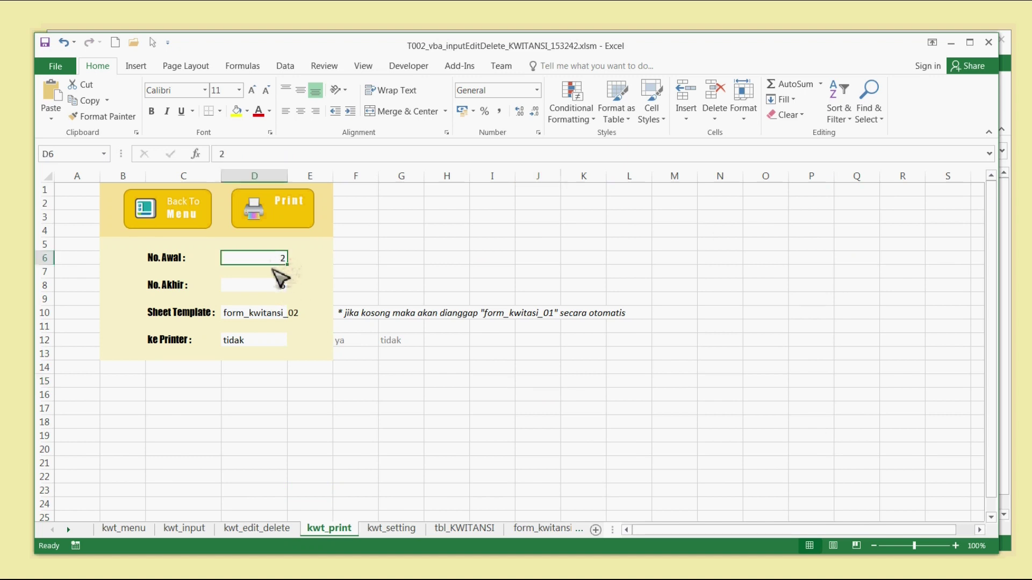
click(406, 274)
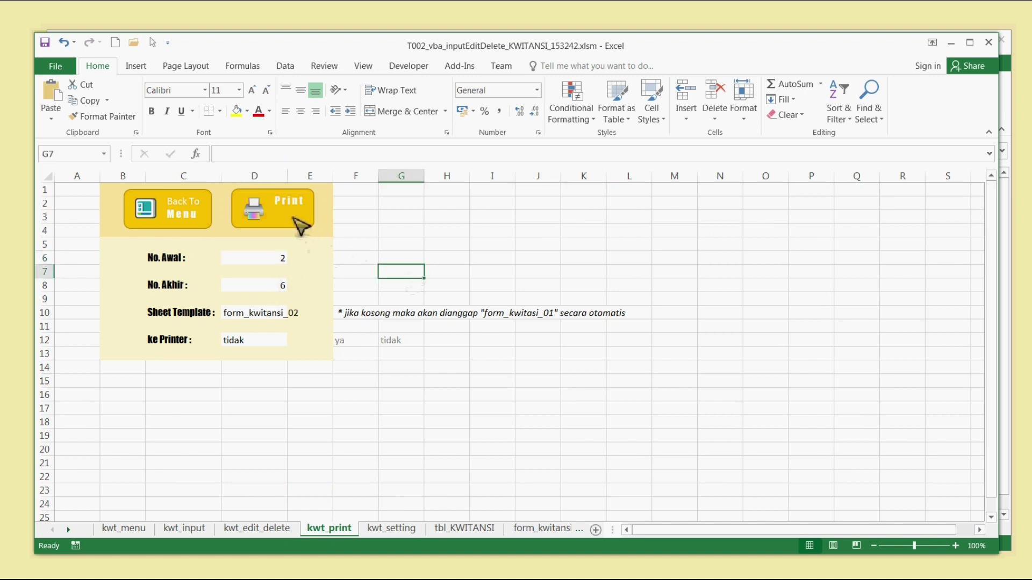
click(294, 220)
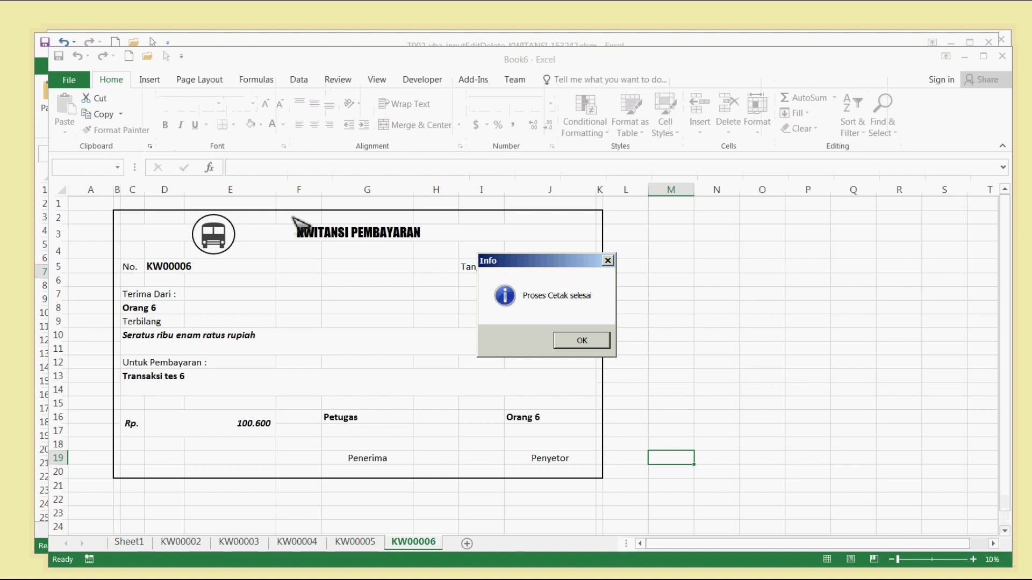
click(584, 341)
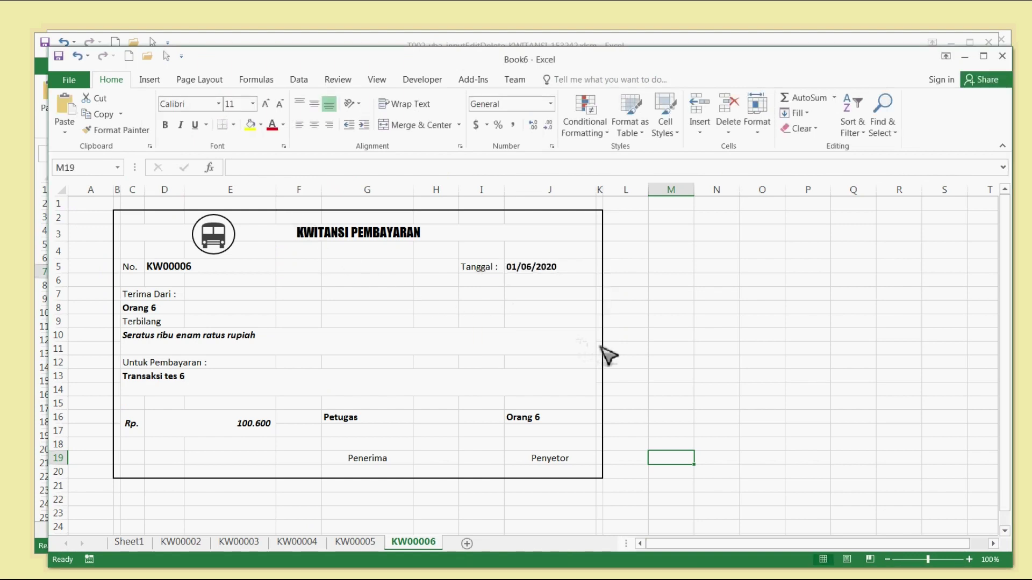
Examine the generated receipts on sheets KW00002 to KW00006 of the new workbook
click(365, 542)
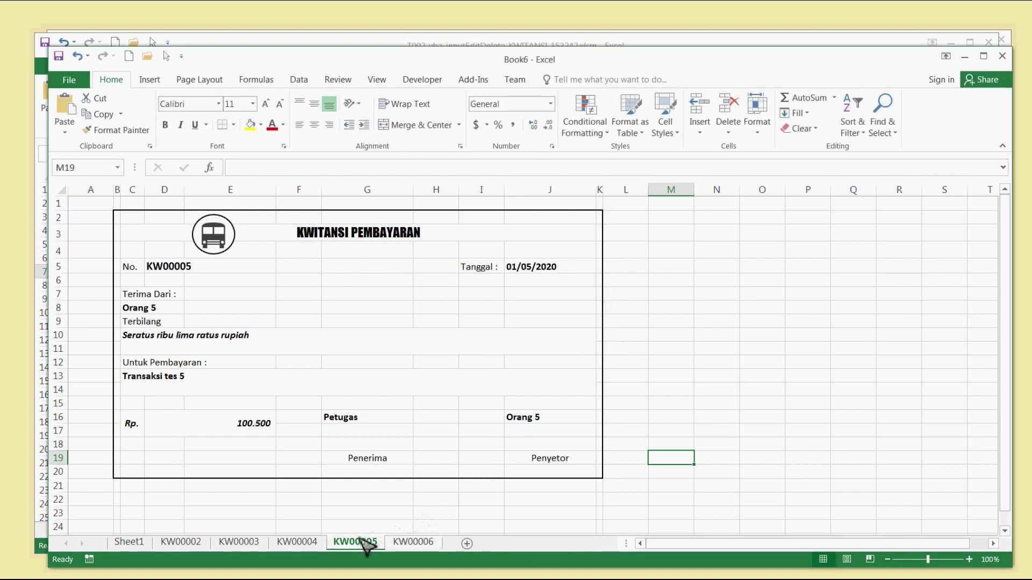
drag(451, 59, 436, 42)
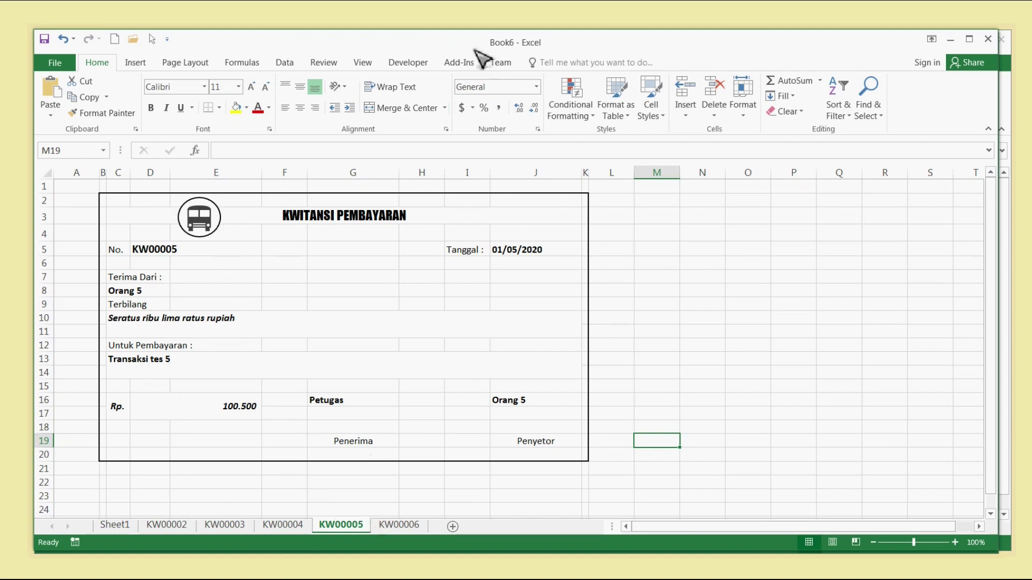
click(385, 528)
click(346, 528)
click(282, 528)
click(229, 528)
click(171, 528)
click(221, 528)
click(282, 528)
click(341, 528)
click(395, 528)
click(392, 497)
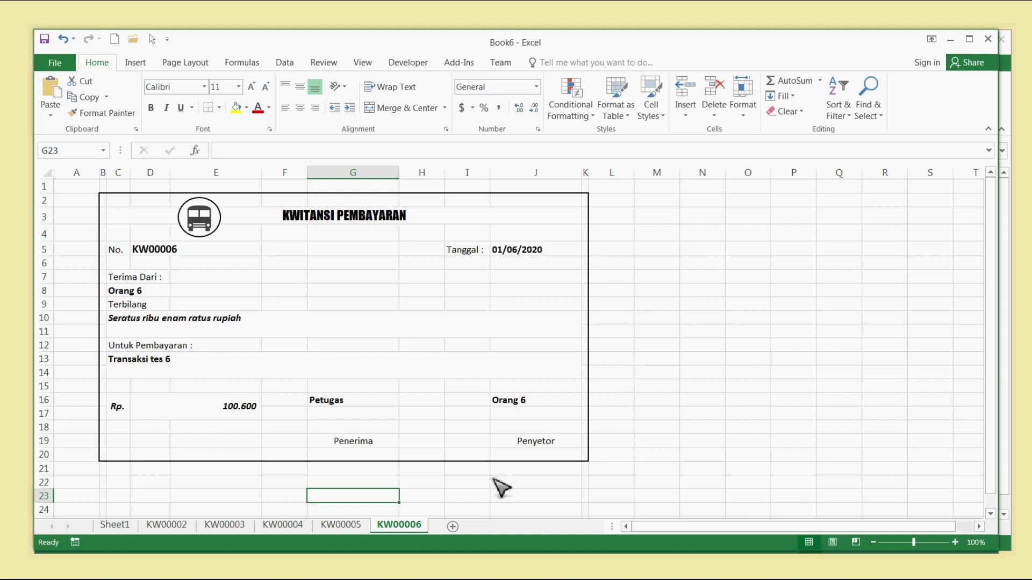
Close both generated receipt workbooks, Book6 and Book5, without saving them
click(144, 294)
click(125, 291)
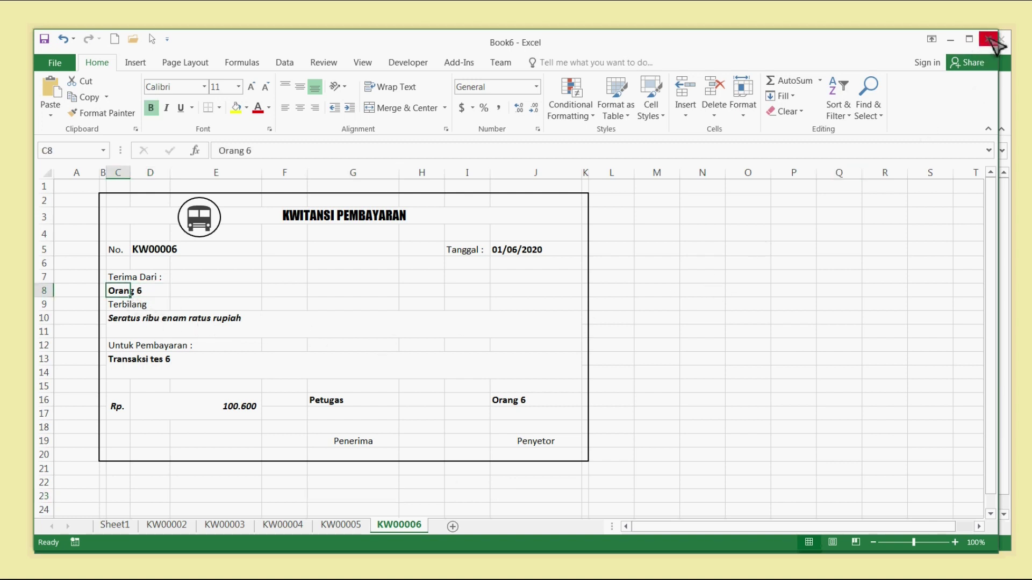
click(991, 39)
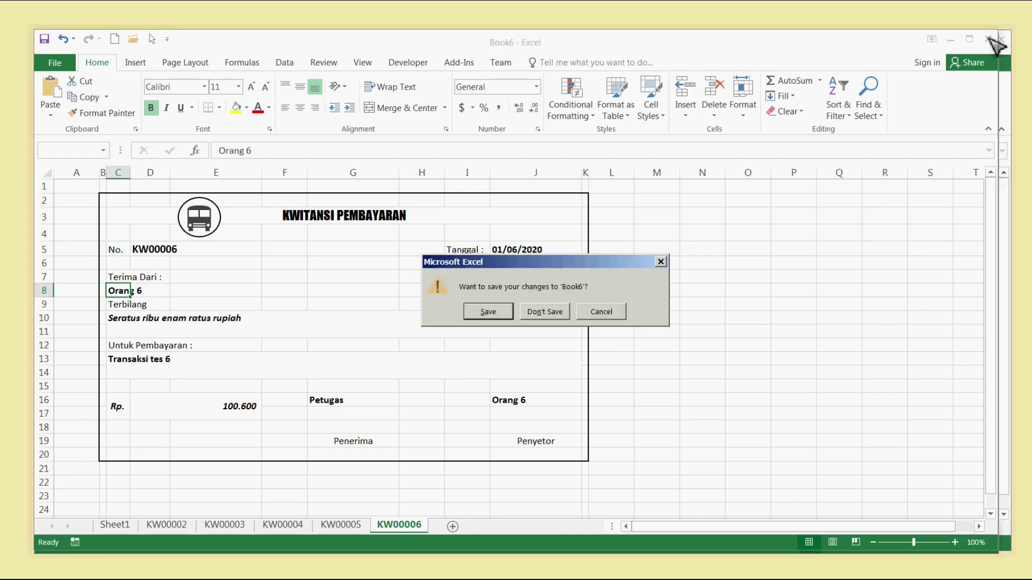
click(548, 312)
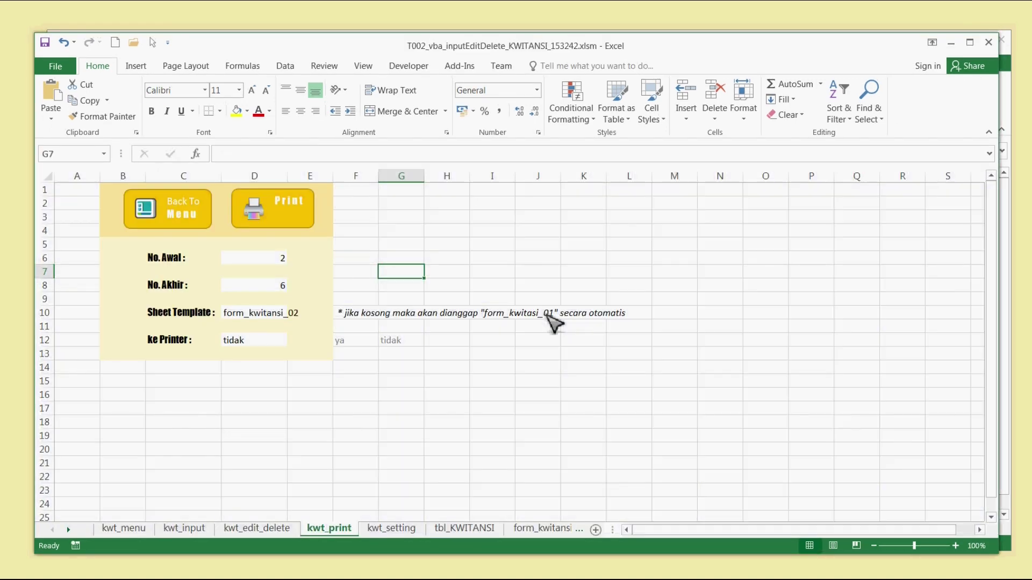
click(1011, 127)
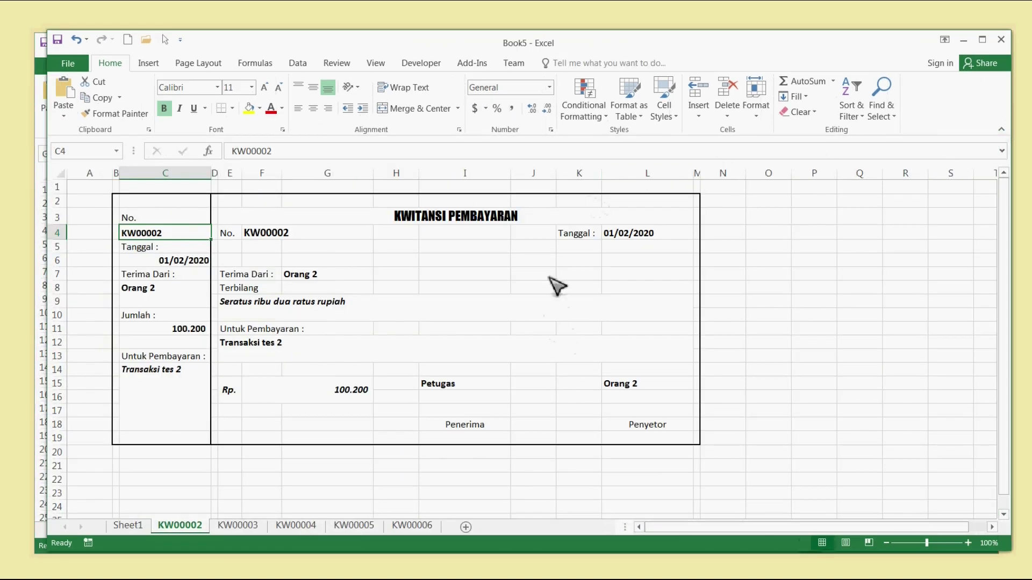
click(1001, 39)
click(544, 317)
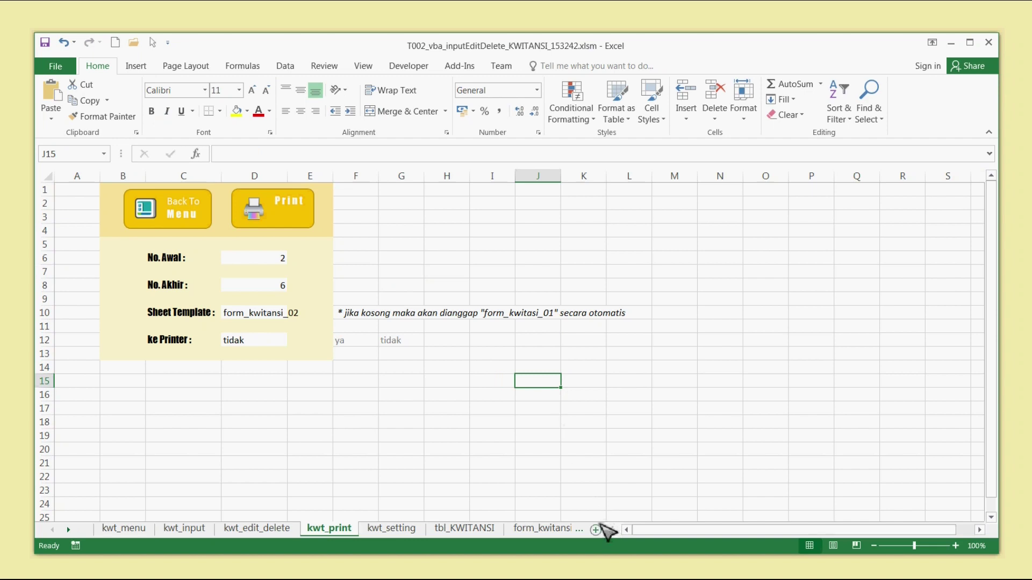
Add a new worksheet, place it after form_kwitansi_02 as the last sheet, and rename it format_new
click(596, 530)
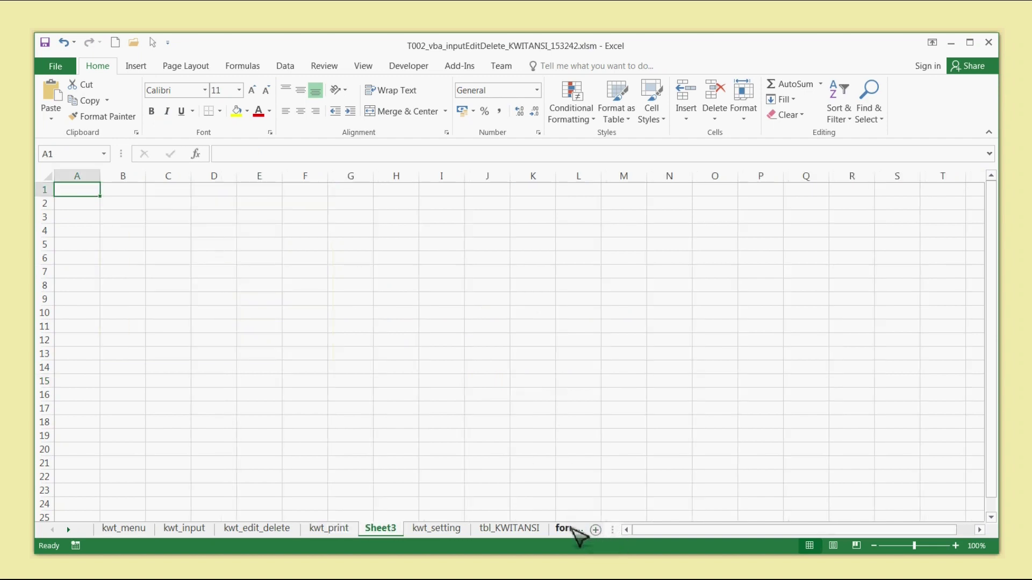
mouse_move(387, 529)
mouse_down()
mouse_move(596, 521)
mouse_move(553, 532)
mouse_up()
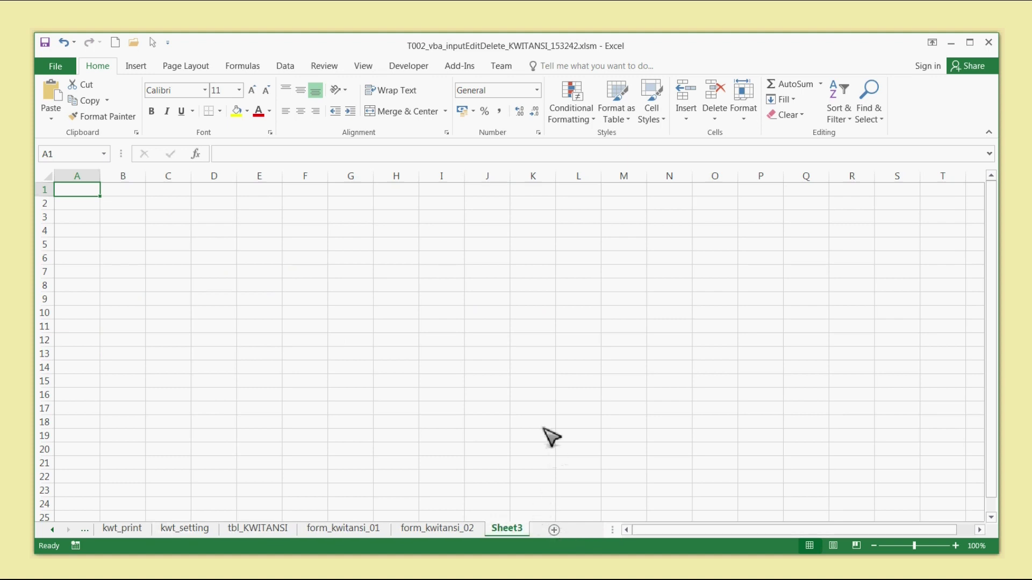
click(542, 426)
right_click(515, 529)
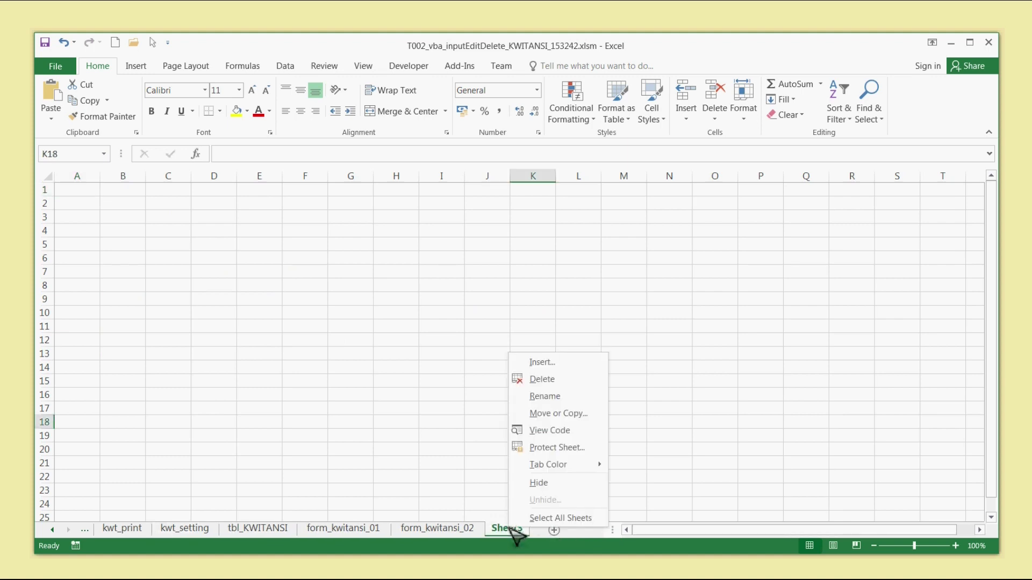
click(566, 397)
text(foa)
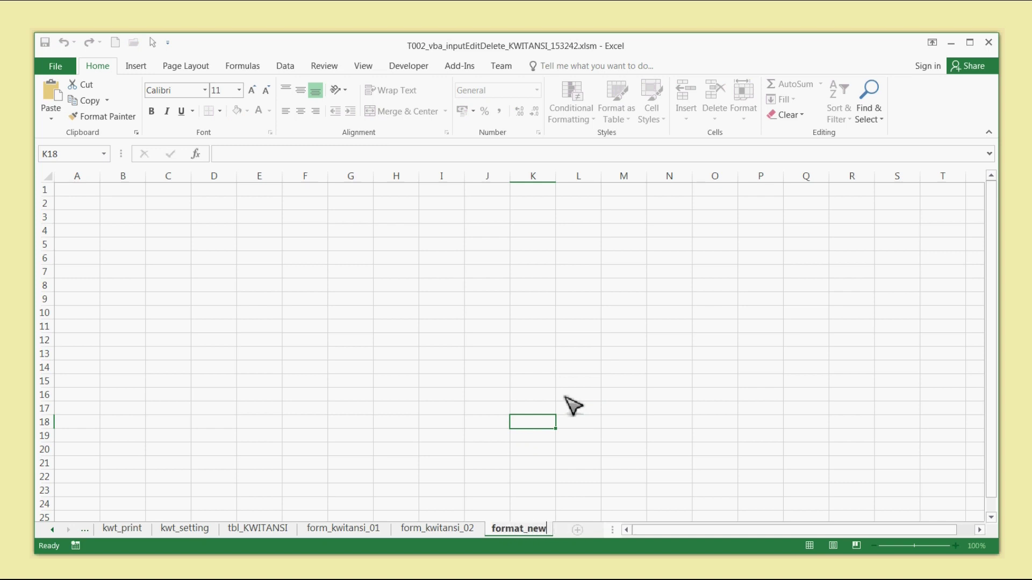
click(445, 363)
click(199, 259)
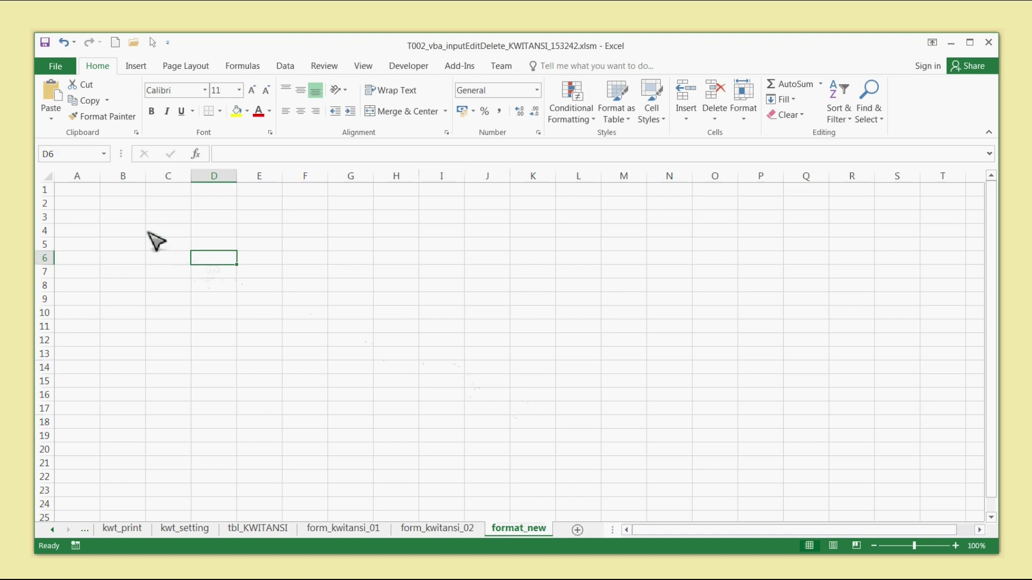
Enter the title Kwitansi in cell B3 of format_new, set its font to Impact and enlarge it by four size steps
click(133, 220)
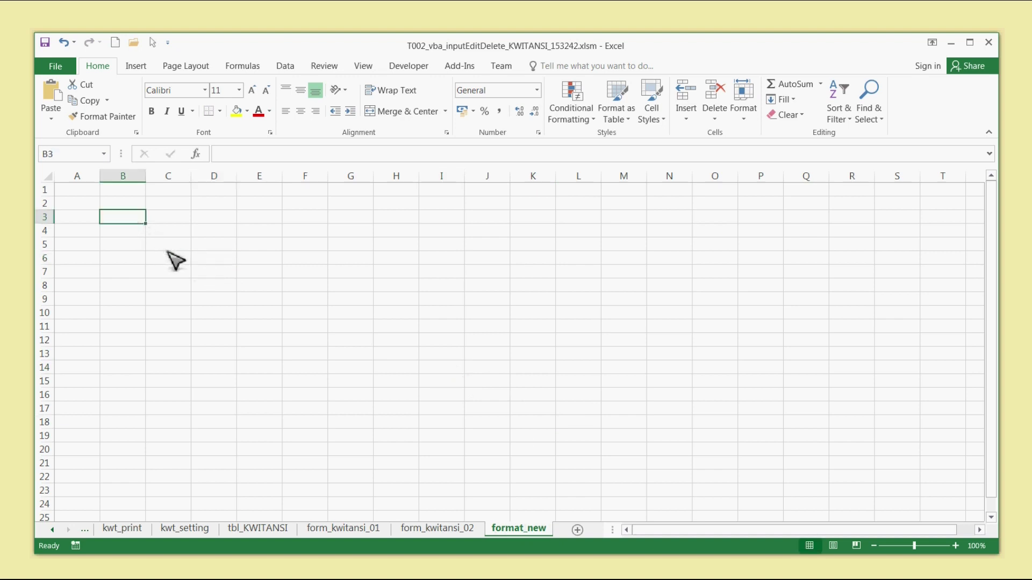
text(K)
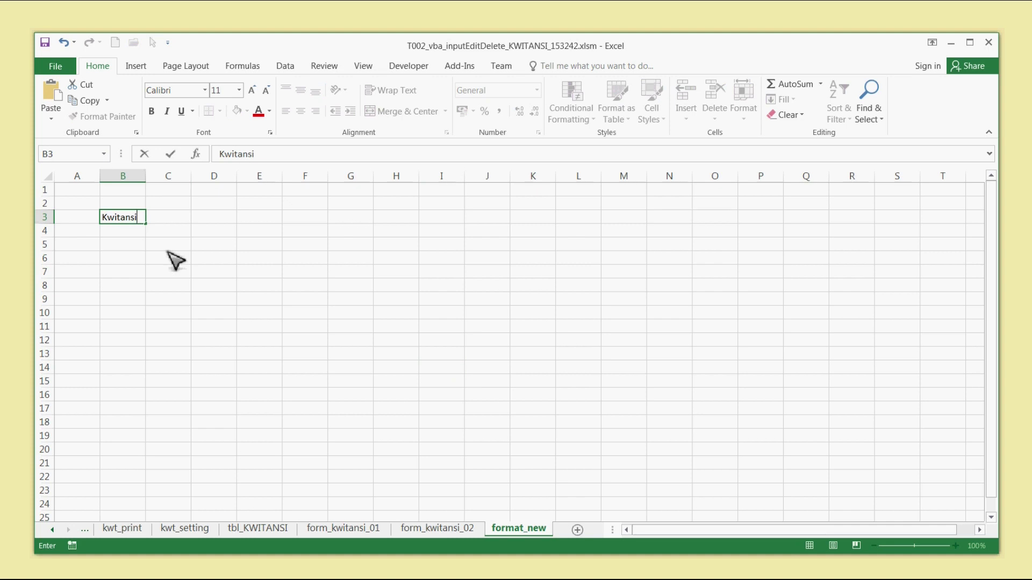
text(witansi)
key(Return)
key(Up)
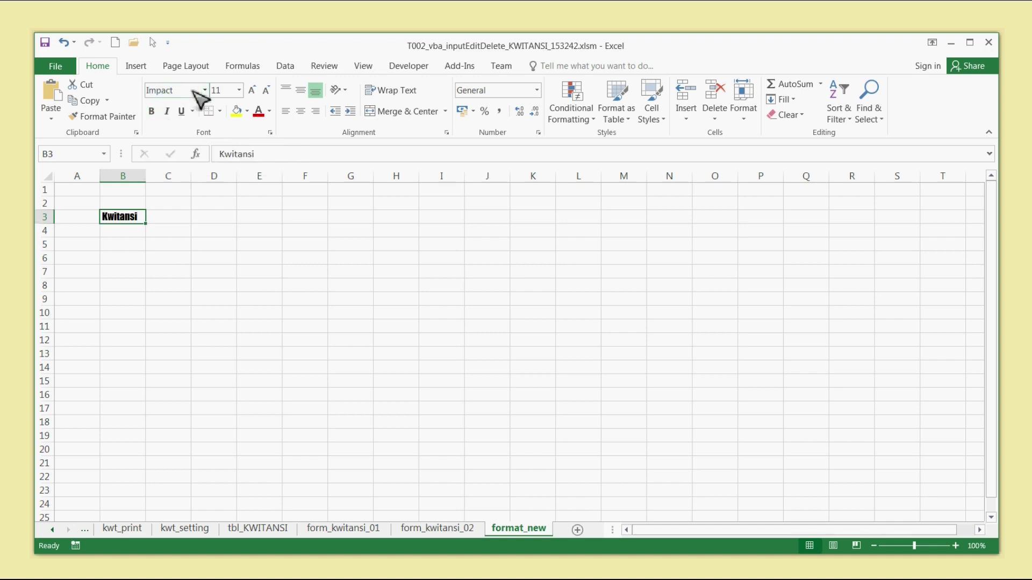
click(251, 91)
click(252, 92)
click(251, 91)
click(252, 92)
click(127, 254)
click(130, 279)
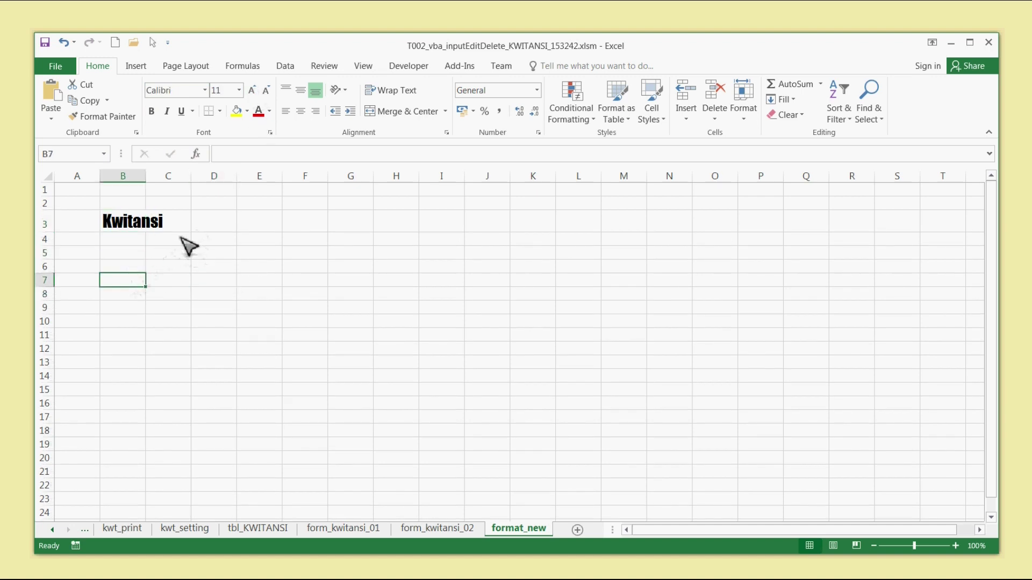
Insert a blank row above the Kwitansi title row
right_click(51, 224)
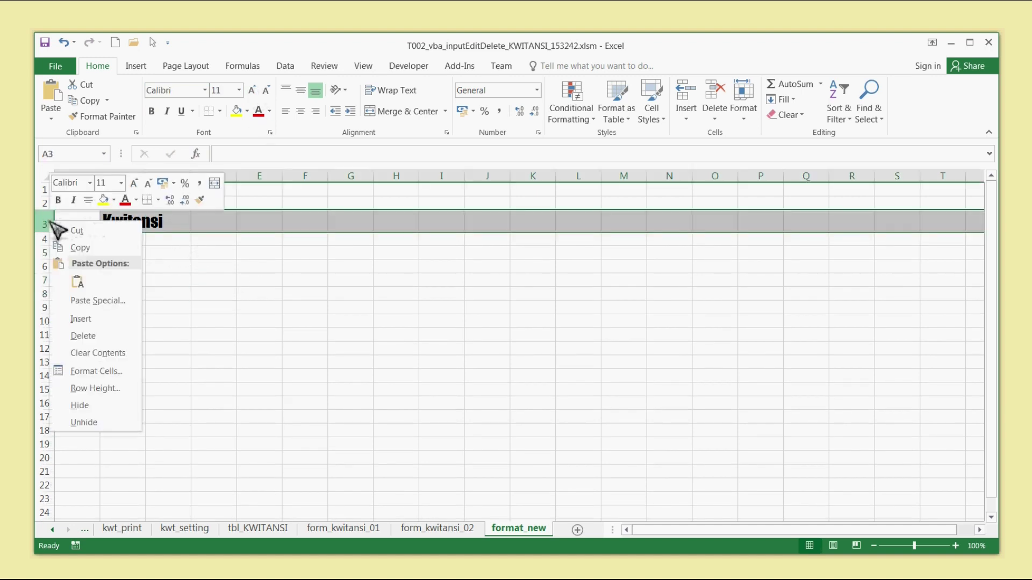
click(82, 319)
click(131, 308)
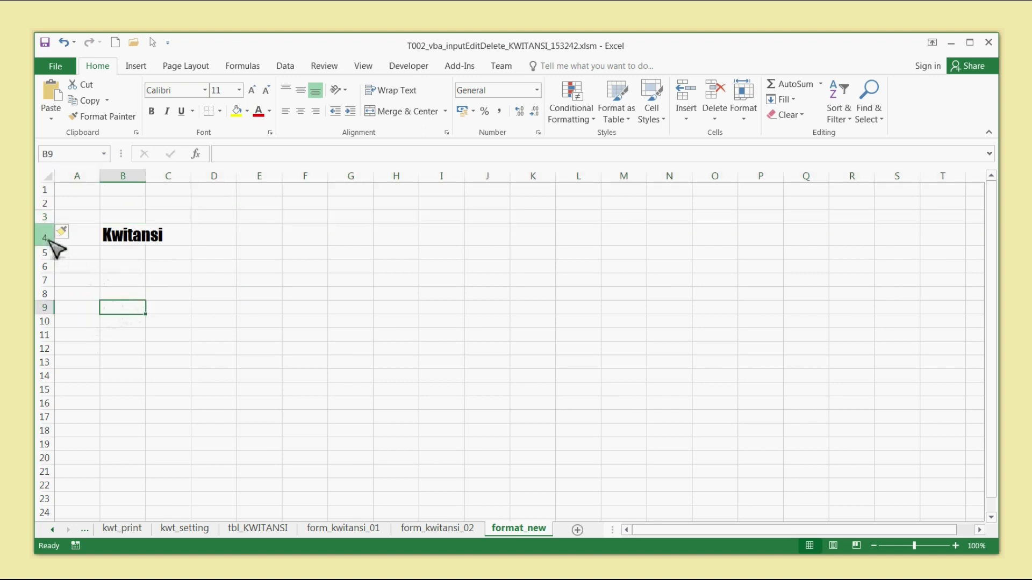
click(136, 280)
click(134, 254)
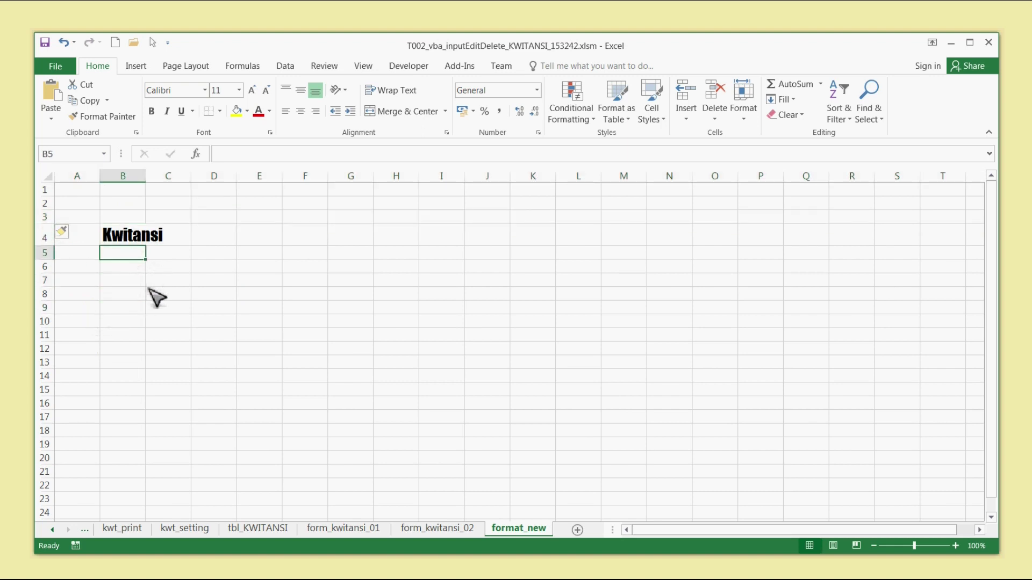
Copy the No. and Tanggal : labels from form_kwitansi_02 into cells B6 and C6 of format_new
click(447, 528)
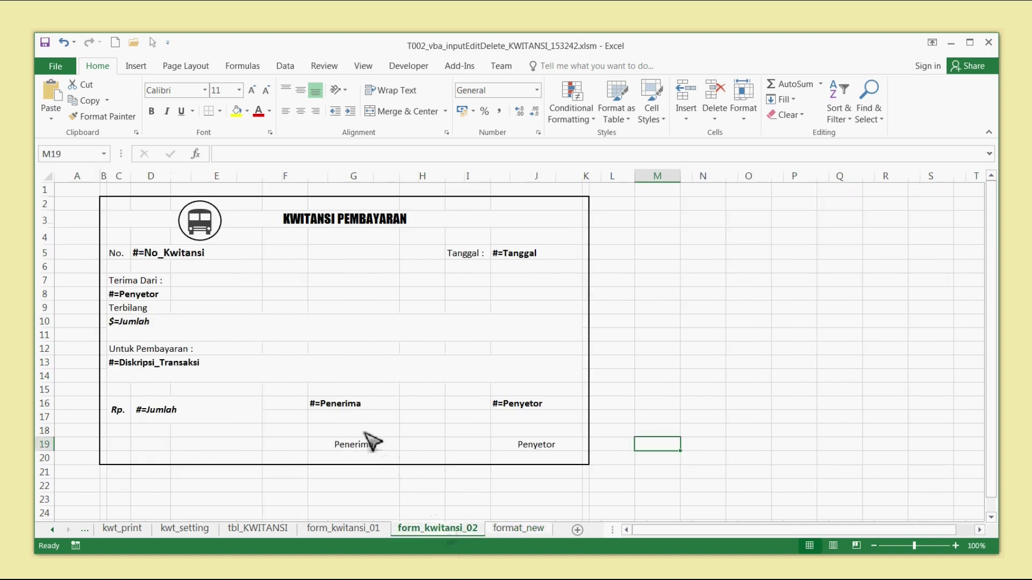
click(119, 255)
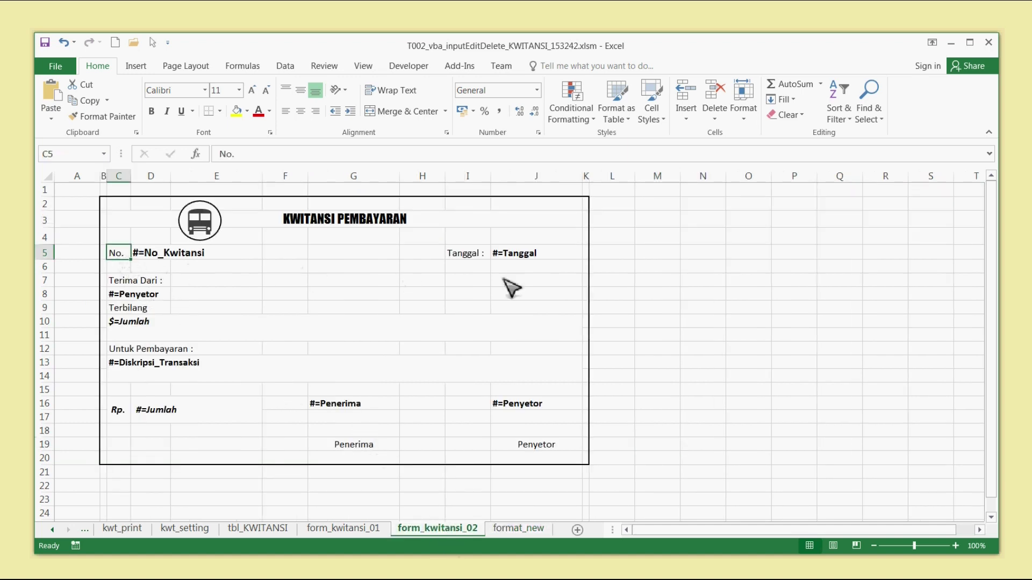
click(473, 255)
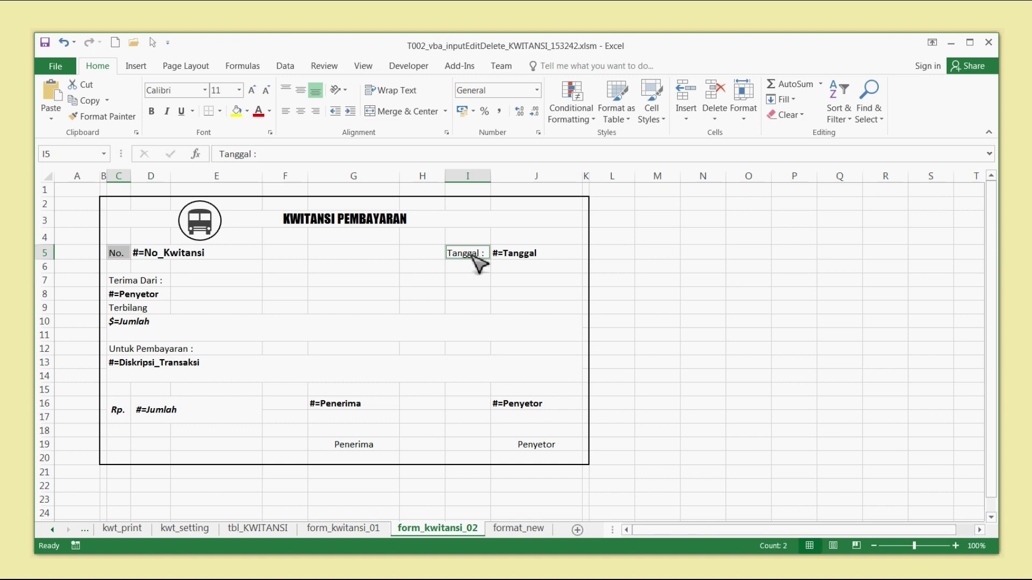
key(ctrl+c)
click(518, 528)
click(126, 268)
key(ctrl+v)
click(167, 321)
Move the Tanggal : label from cell C6 to cell B9
click(167, 268)
key(ctrl+c)
key(Down)
key(Down)
key(Down)
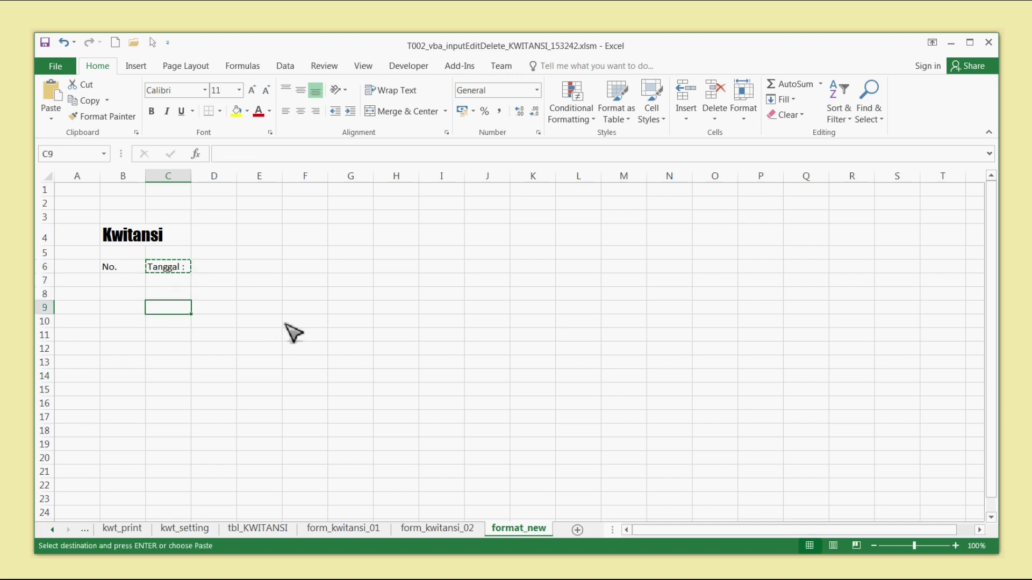
key(Left)
key(Return)
Delete the empty row 8 above the Tanggal : label
key(Up)
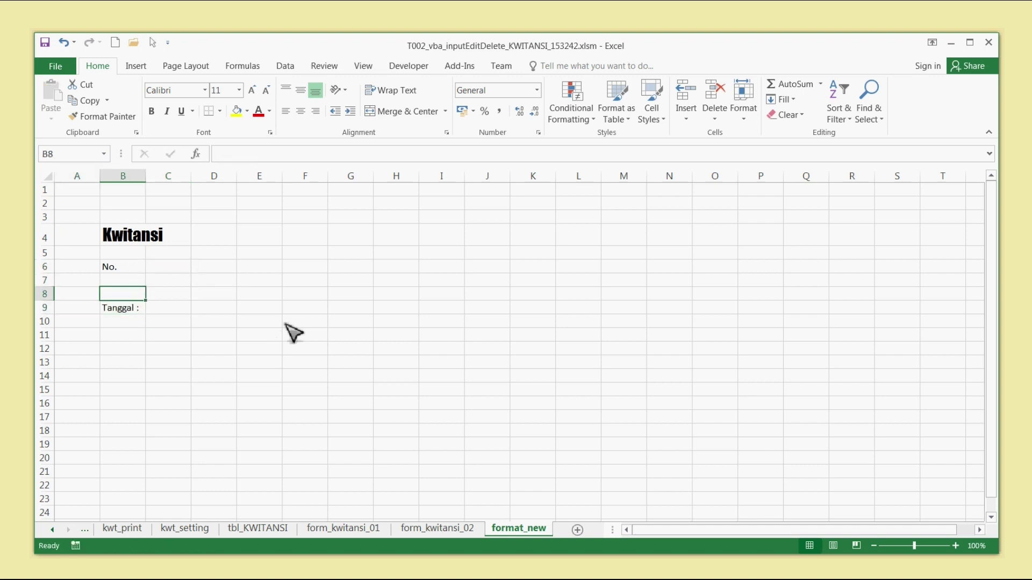
key(shift+space)
right_click(293, 295)
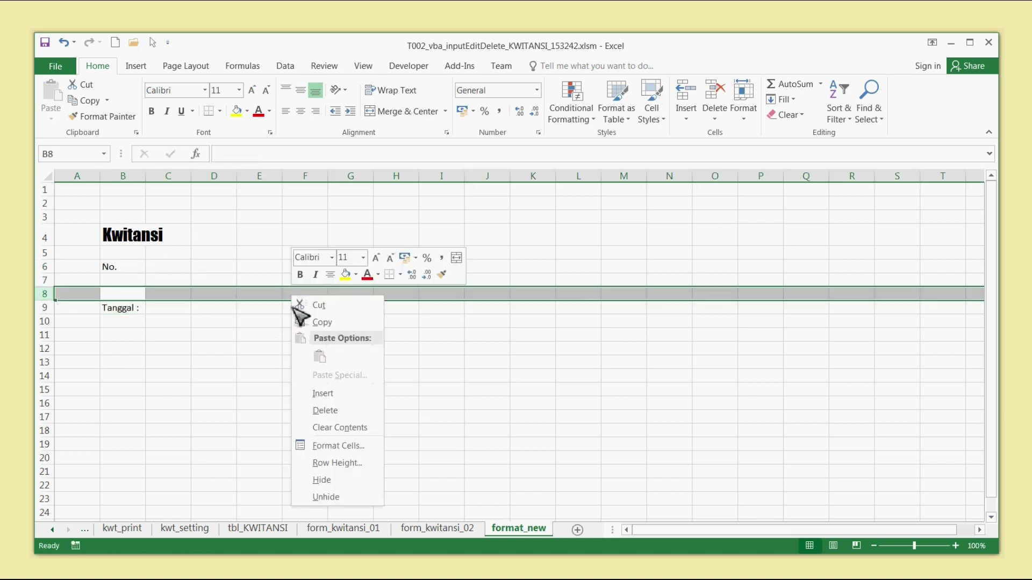
click(340, 399)
click(340, 399)
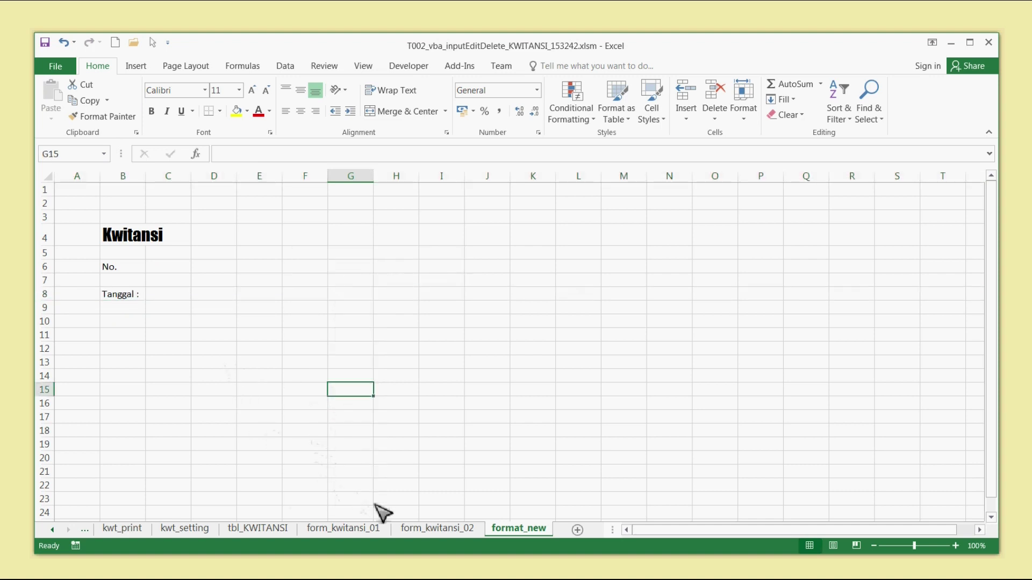
Copy the Terima Dari : label from form_kwitansi_02 into cell B11 of format_new
click(437, 529)
click(146, 307)
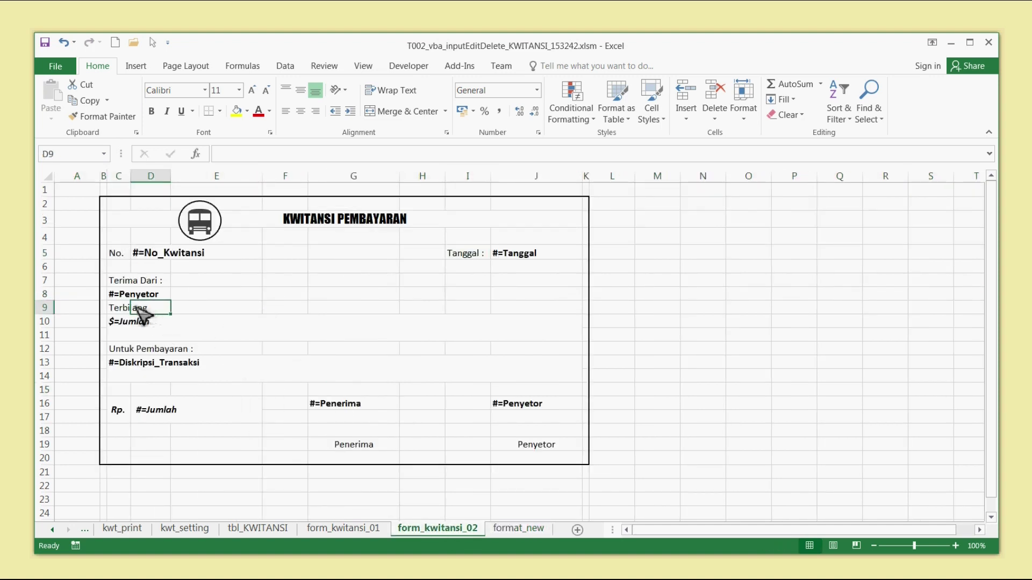
click(122, 280)
key(ctrl+c)
click(521, 528)
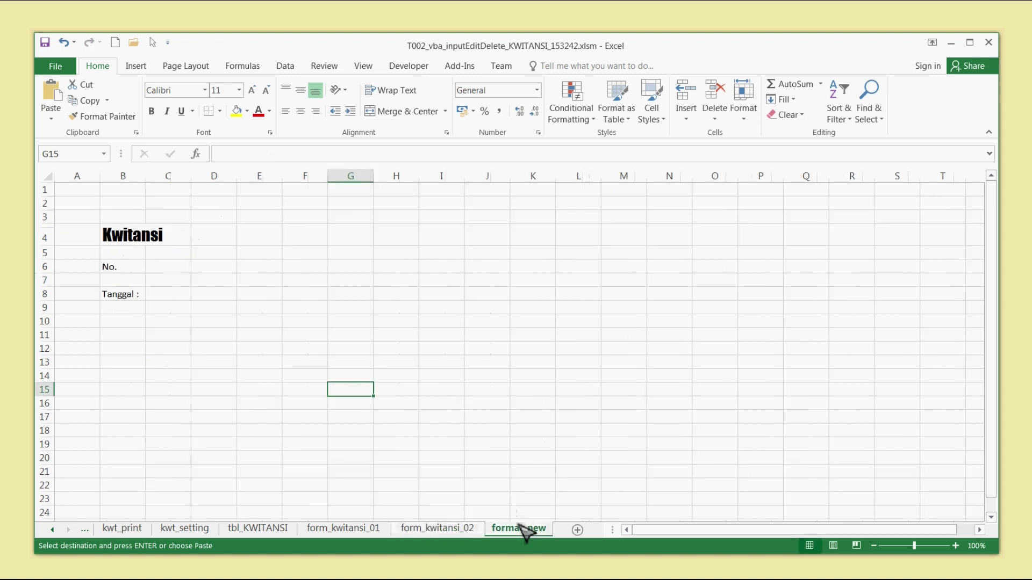
click(127, 337)
key(ctrl+v)
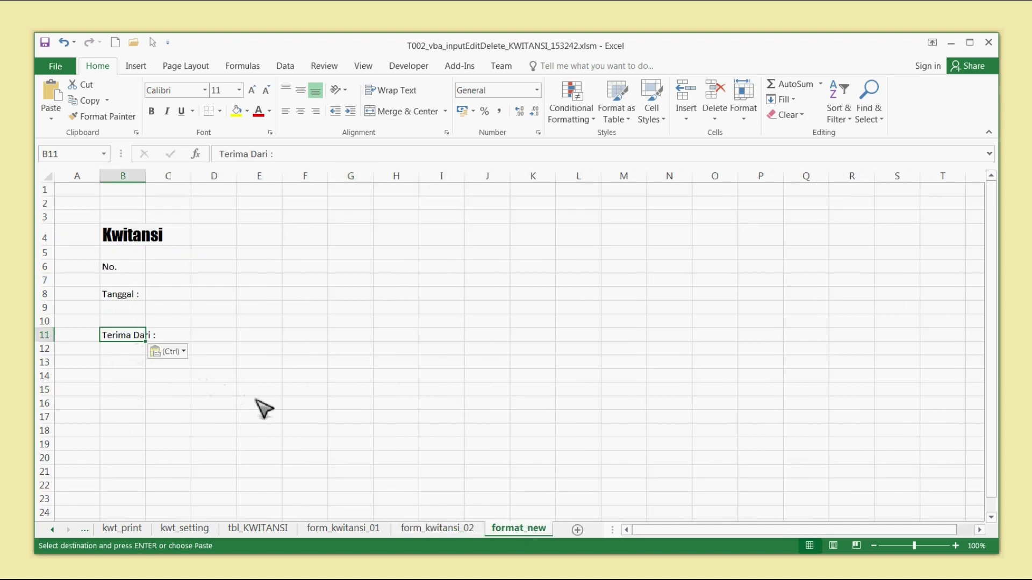
Copy the Terbilang and Untuk Pembayaran : labels from form_kwitansi_02 into cells B13 and B14 of format_new
click(449, 528)
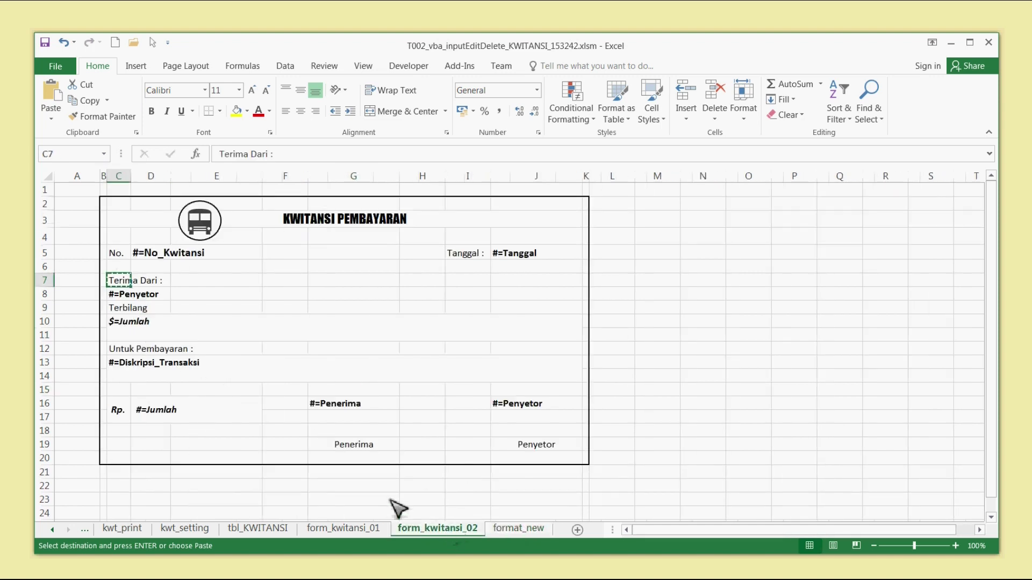
click(123, 308)
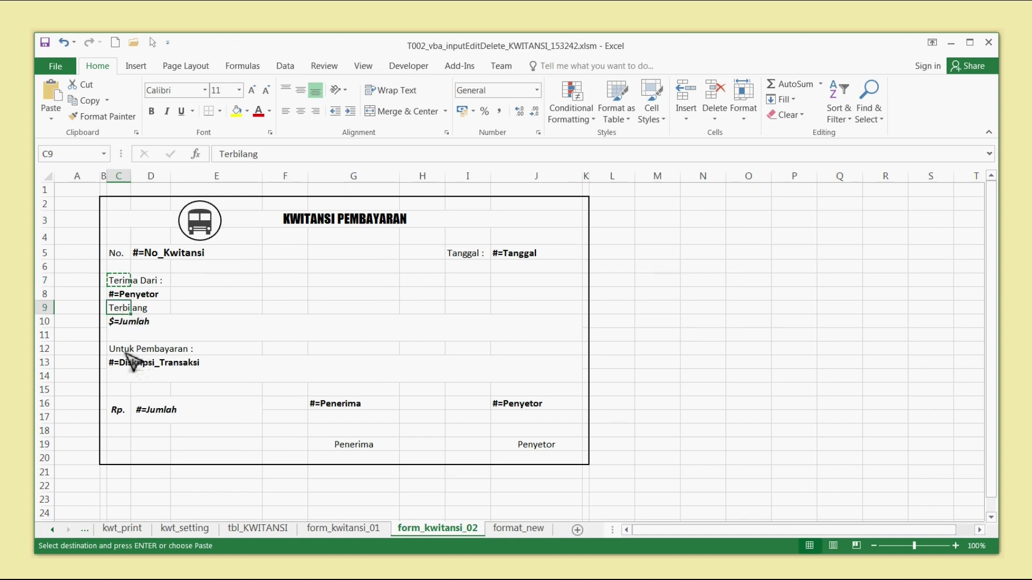
ctrl+click(123, 349)
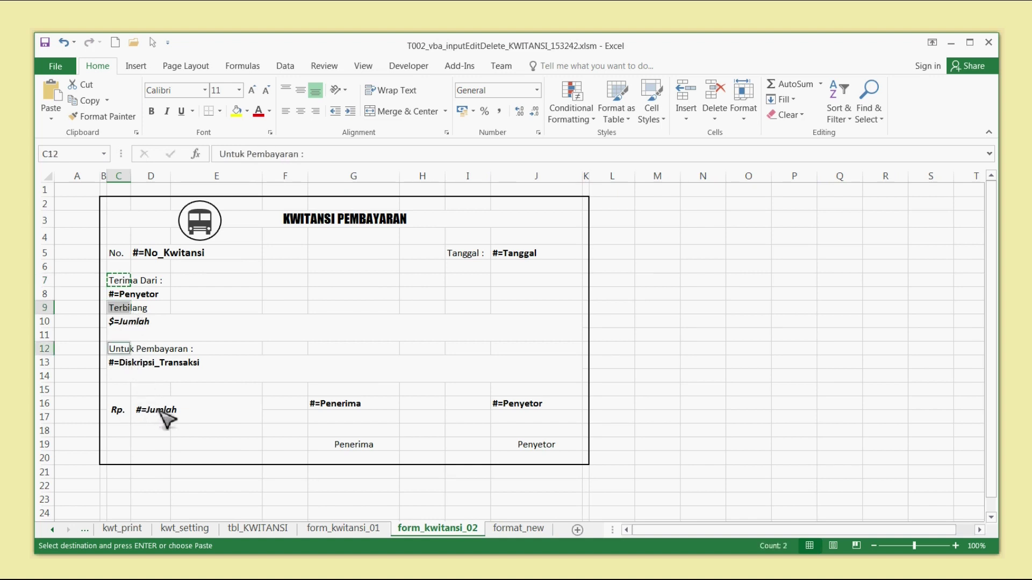
click(519, 529)
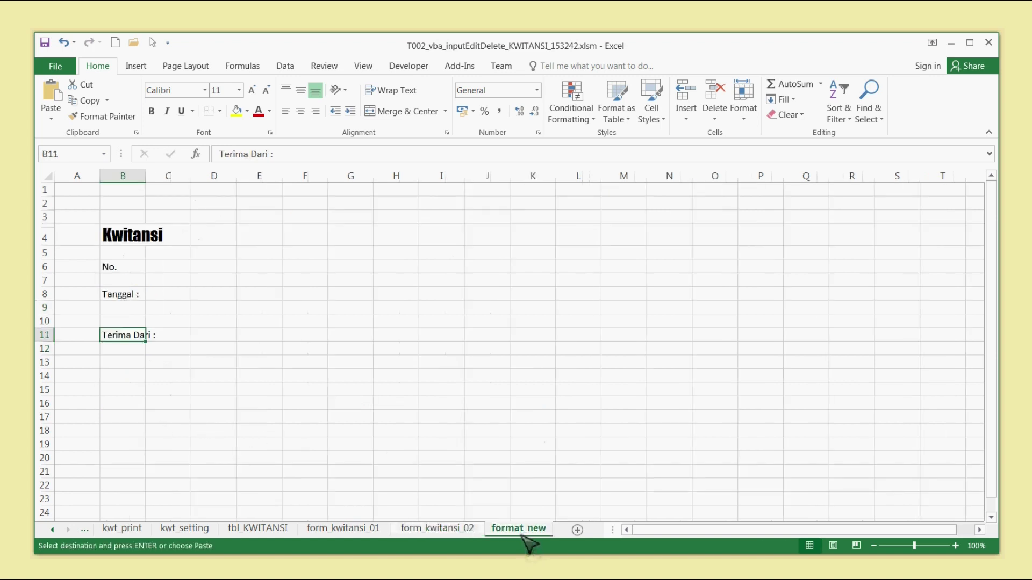
click(127, 364)
key(ctrl+v)
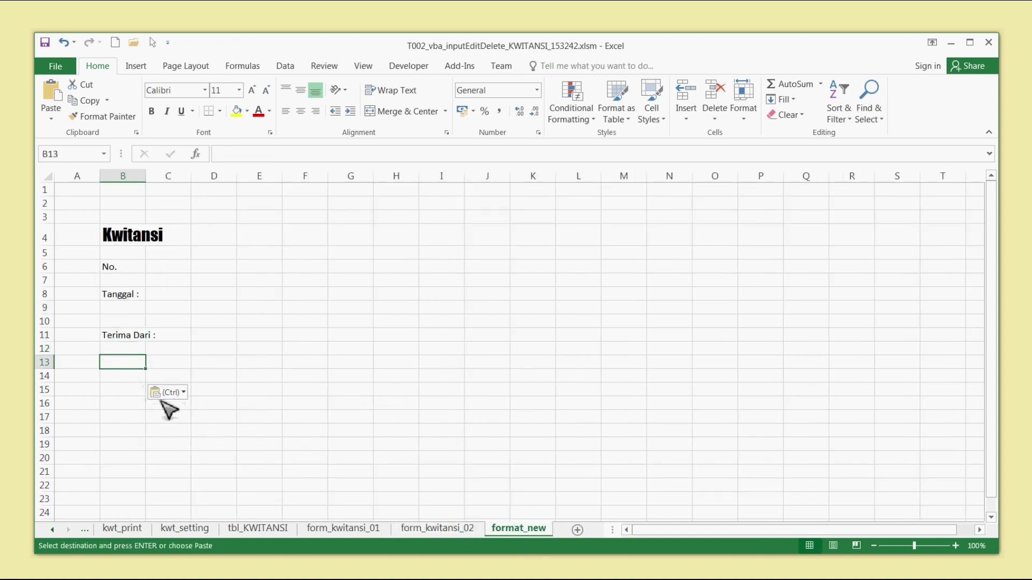
click(141, 418)
click(129, 390)
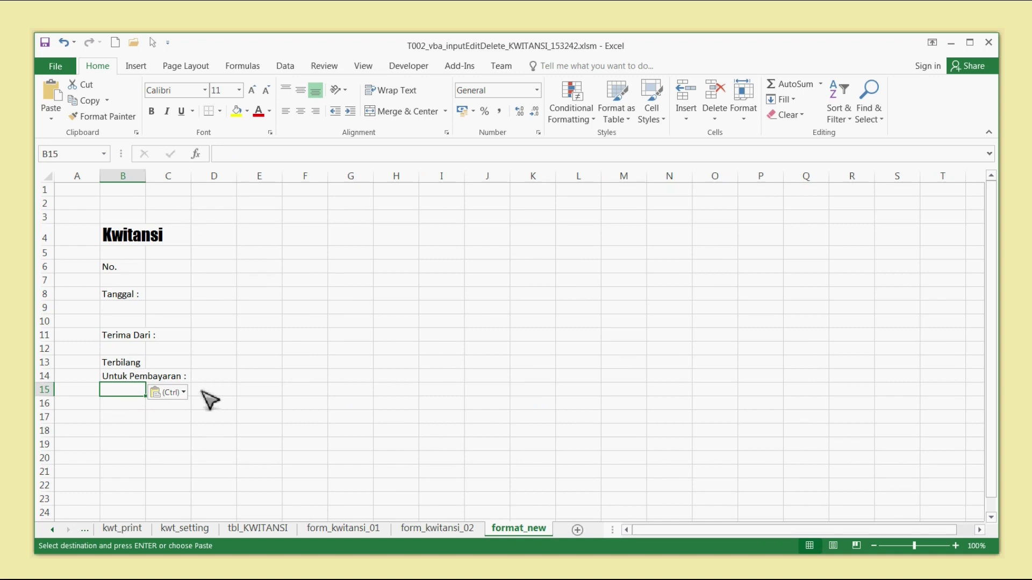
Move the Untuk Pembayaran : label from cell B14 down to cell B16
key(Up)
key(ctrl+c)
key(Down)
key(Down)
key(Down)
key(Up)
key(Return)
key(Up)
key(Up)
key(Delete)
Add a colon to the Terbilang label in B13 and widen column B to fit its labels
key(Up)
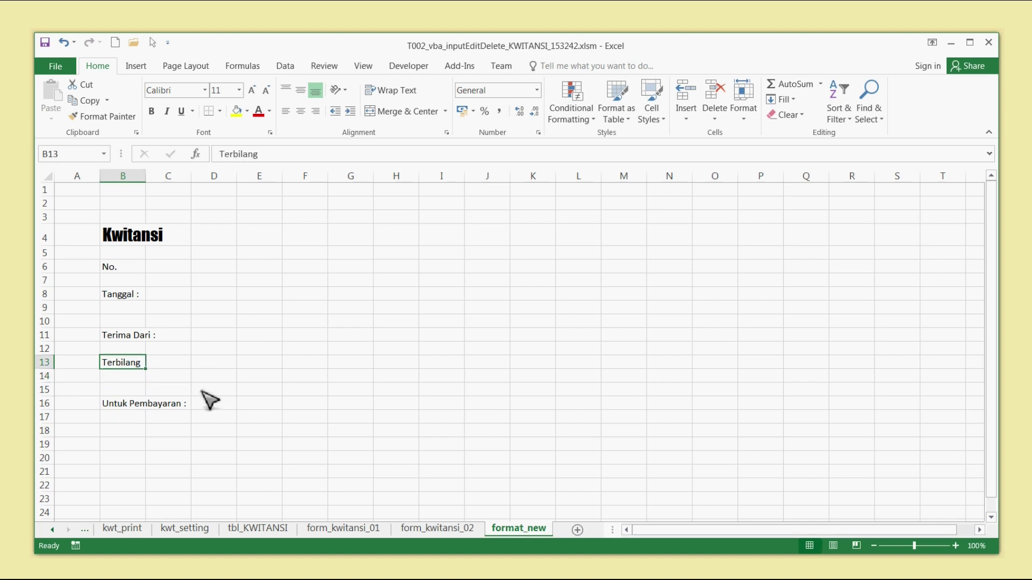
click(272, 155)
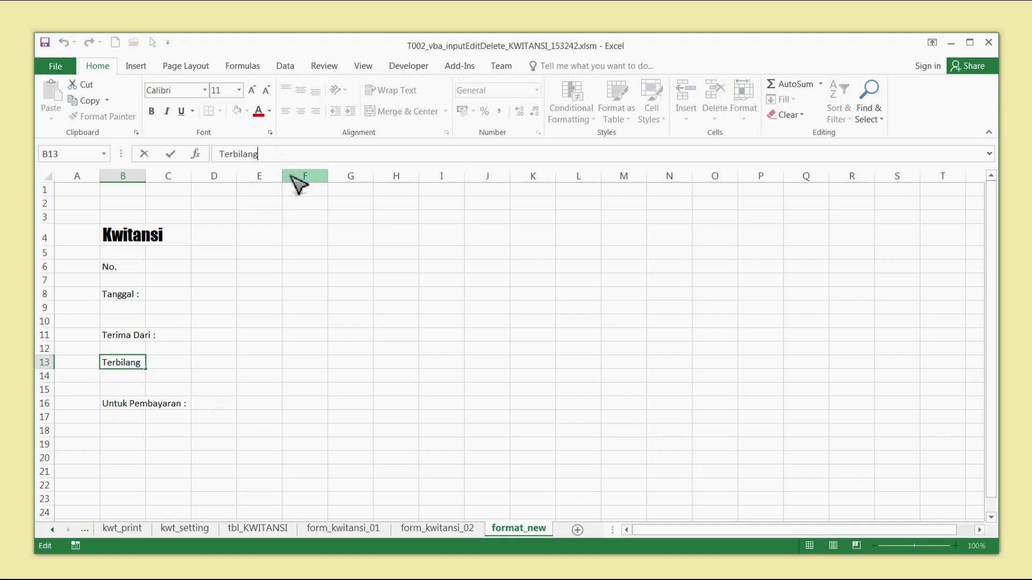
key(Return)
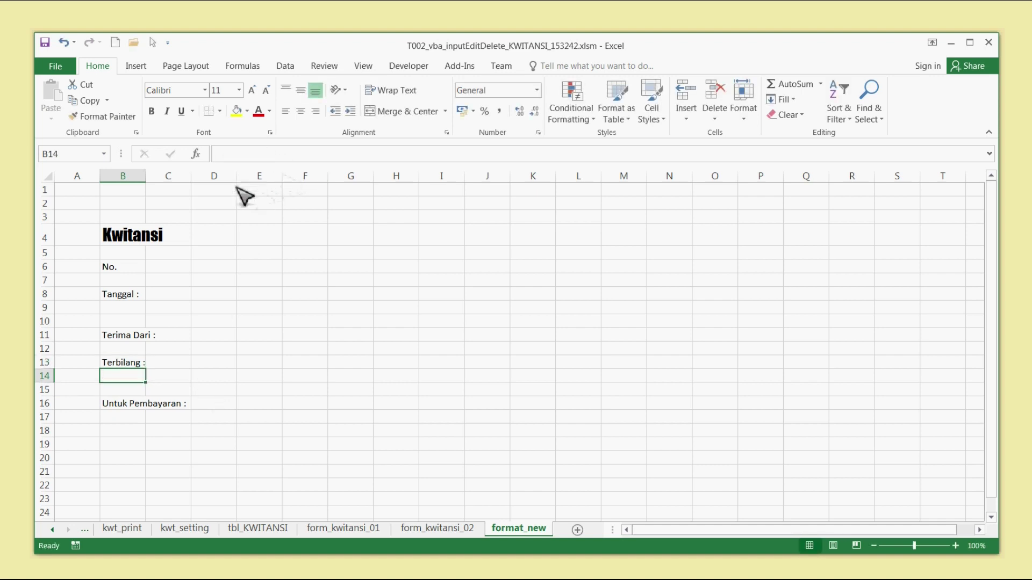
drag(146, 179, 190, 179)
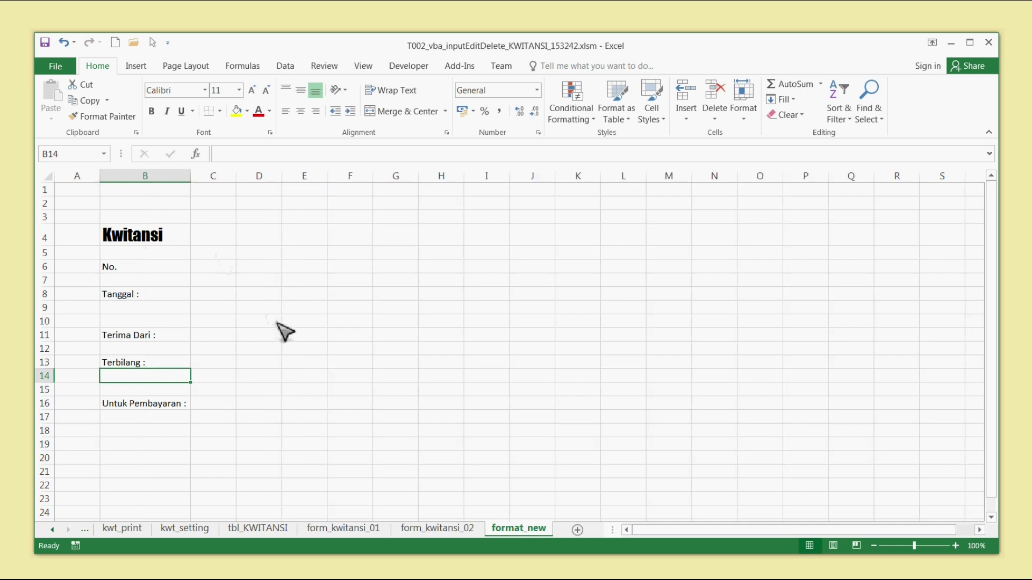
Insert two empty rows above the Terbilang : label
click(295, 388)
click(219, 366)
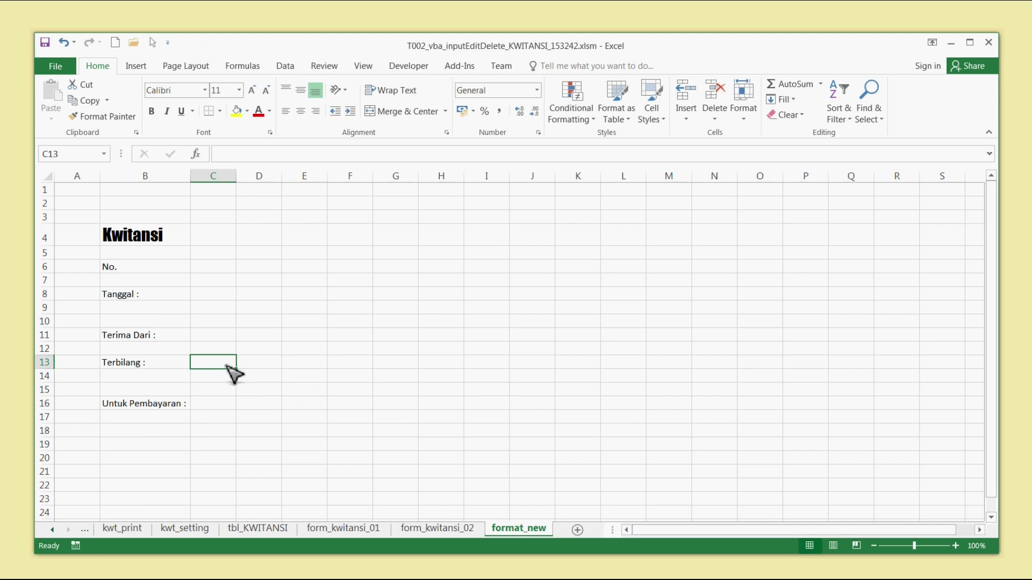
text(R)
key(Left)
key(Left)
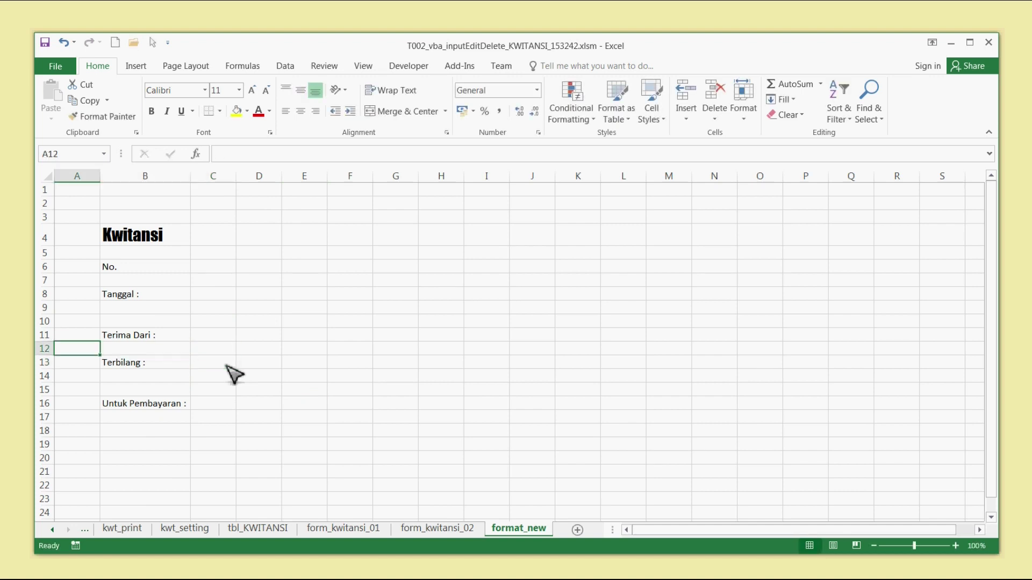
key(Right)
key(shift+Down)
key(alt+i)
key(r)
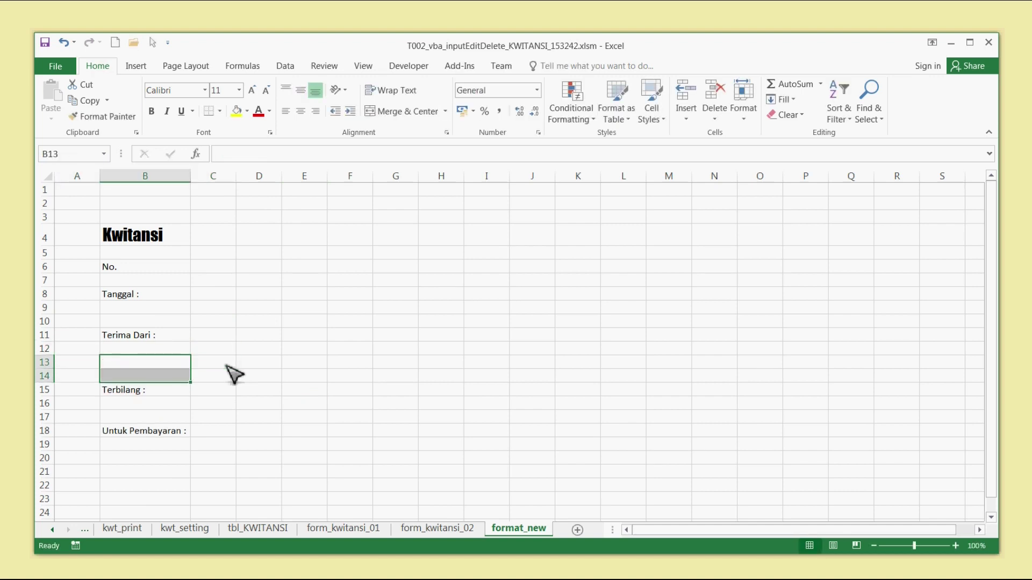
Enter the label Jumlah : in cell B13
key(Up)
key(Down)
text(A)
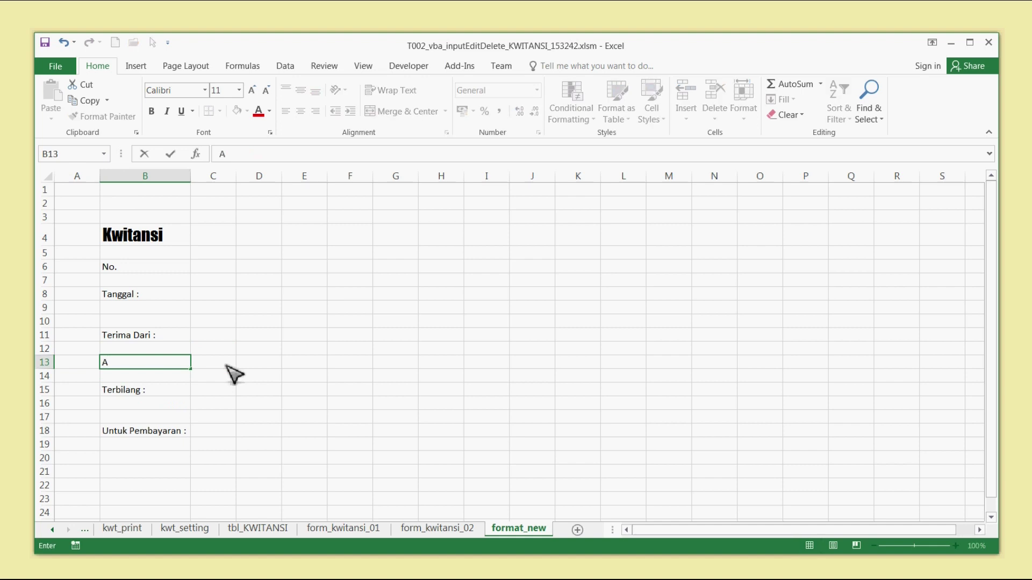
text(umlah :)
key(Return)
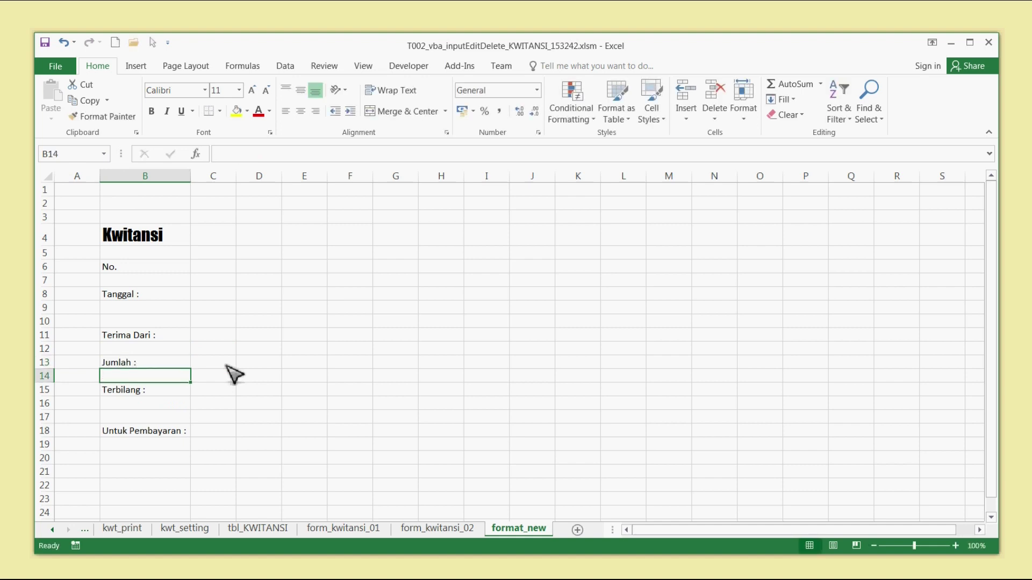
Delete the empty rows 14 and 12 directly below and above the Jumlah : label
key(shift+space)
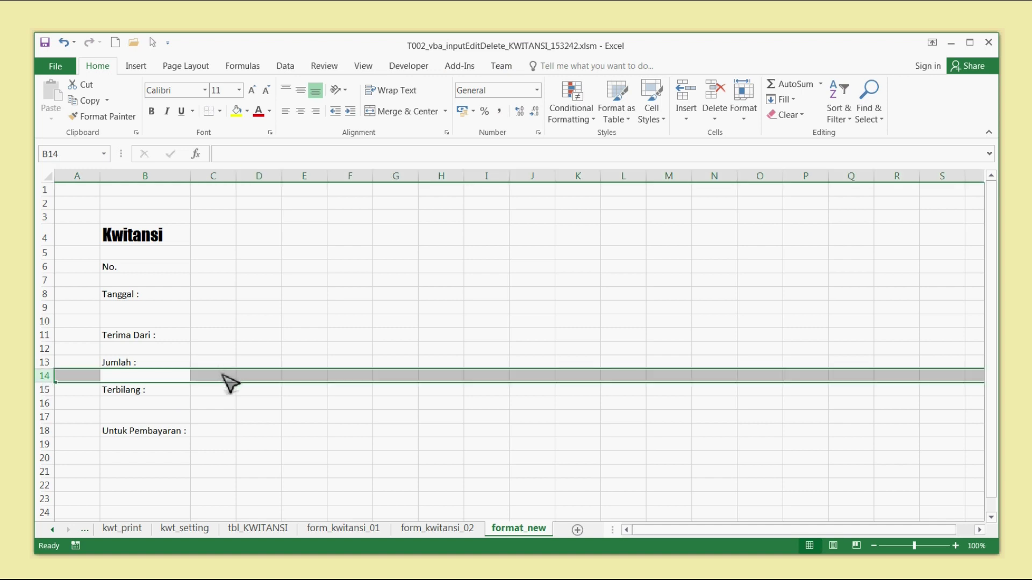
right_click(226, 375)
click(257, 280)
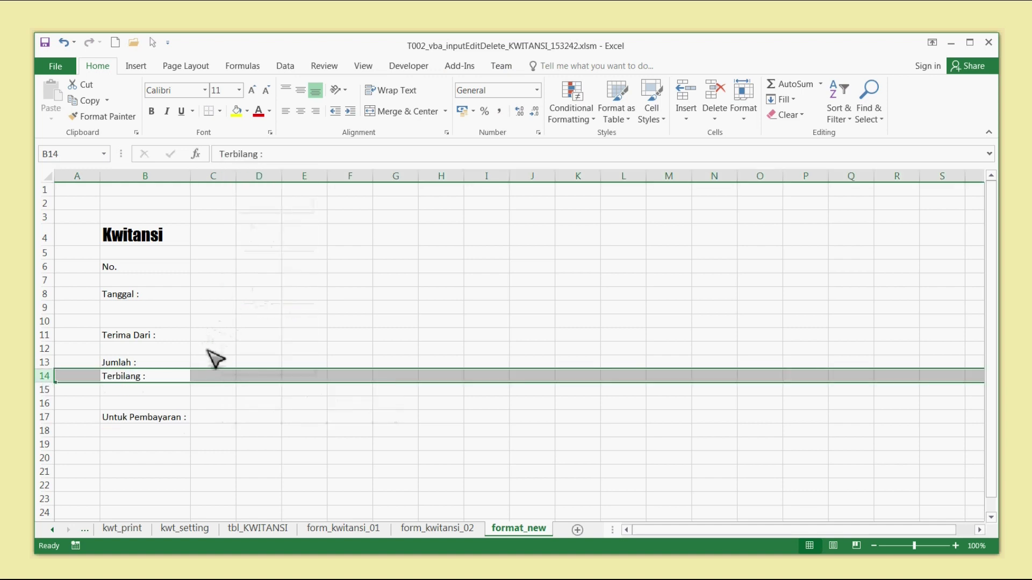
click(214, 348)
key(shift+space)
right_click(214, 350)
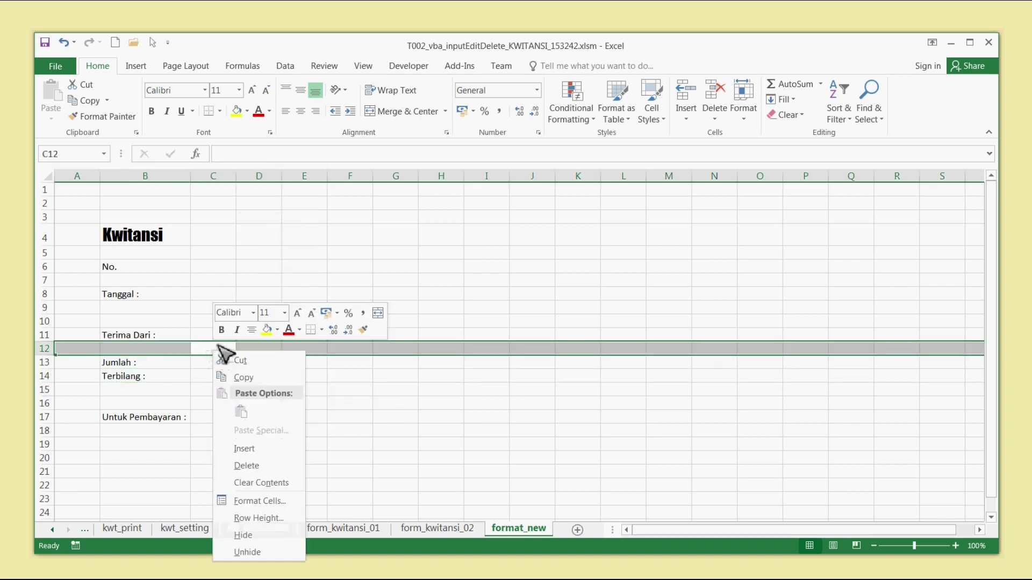
click(257, 465)
Delete the empty row 10 above the Terima Dari : label
click(174, 321)
key(shift+space)
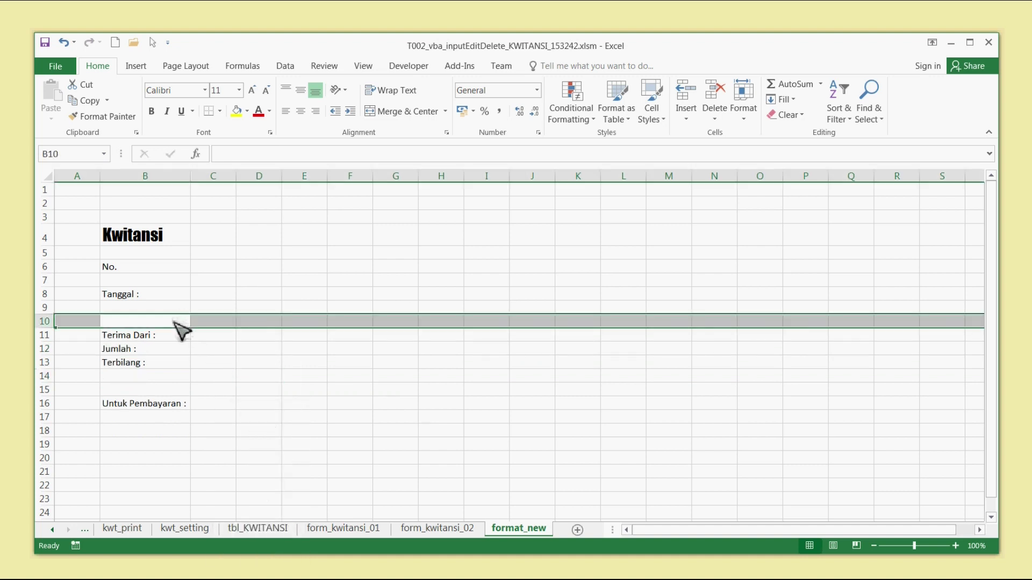
right_click(174, 323)
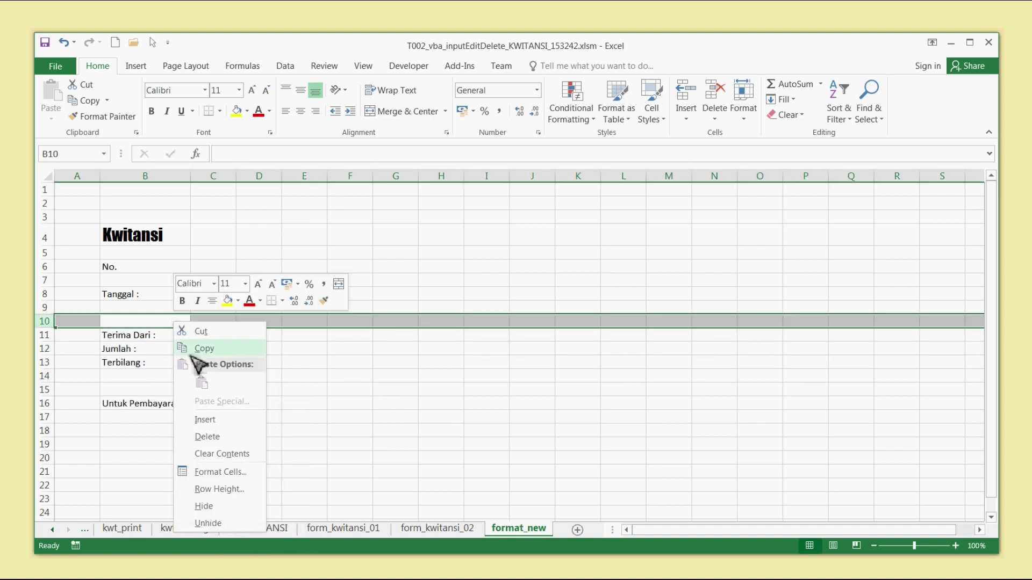
click(230, 435)
click(162, 280)
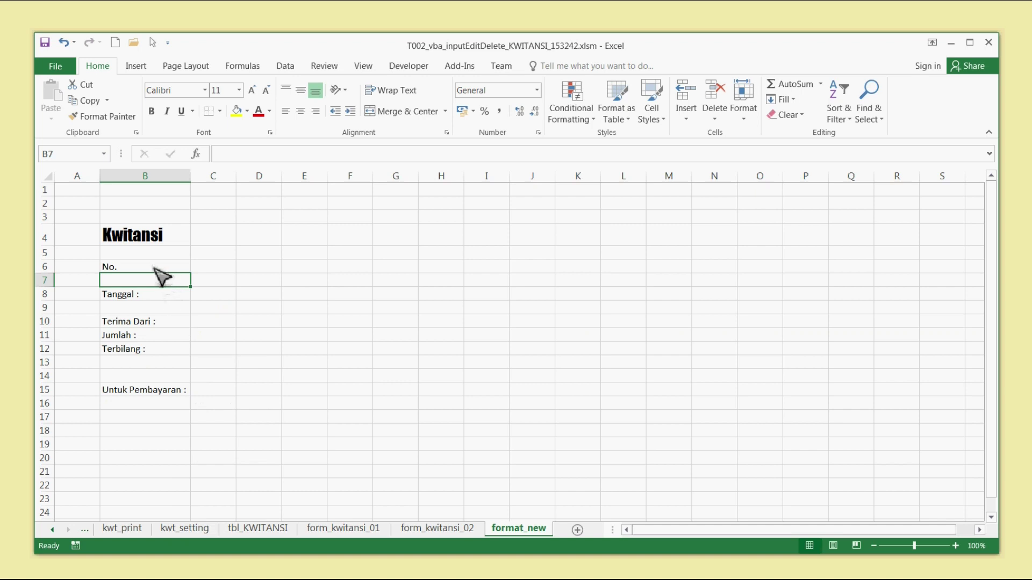
click(173, 392)
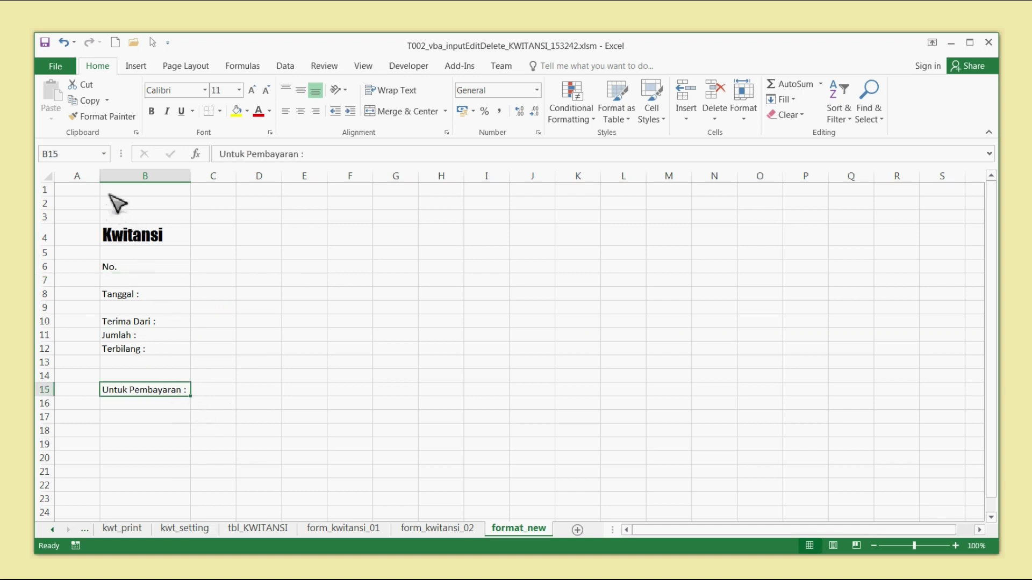
Apply an outside border around the receipt area B1:G18
drag(108, 192, 412, 437)
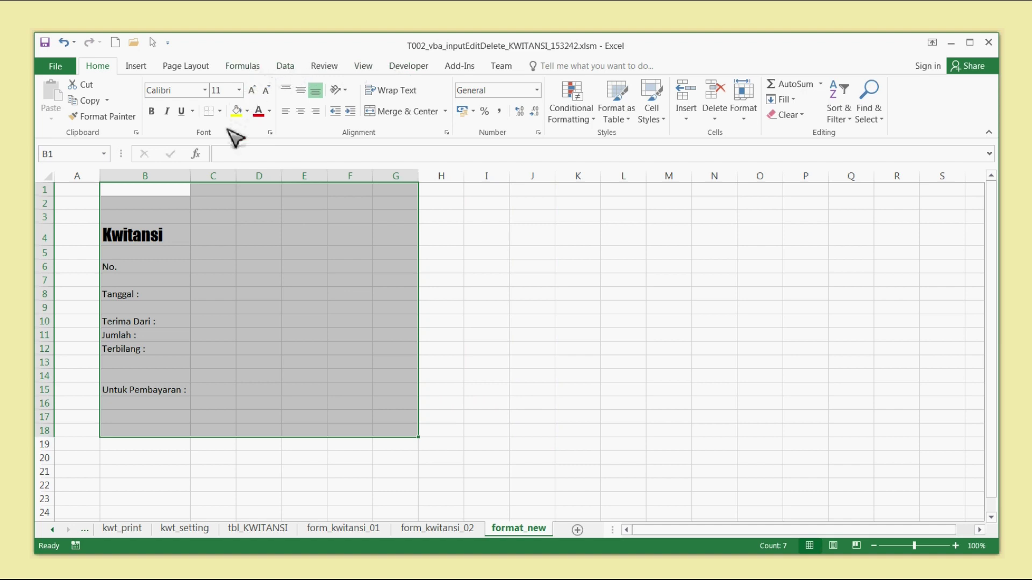
click(220, 112)
click(256, 269)
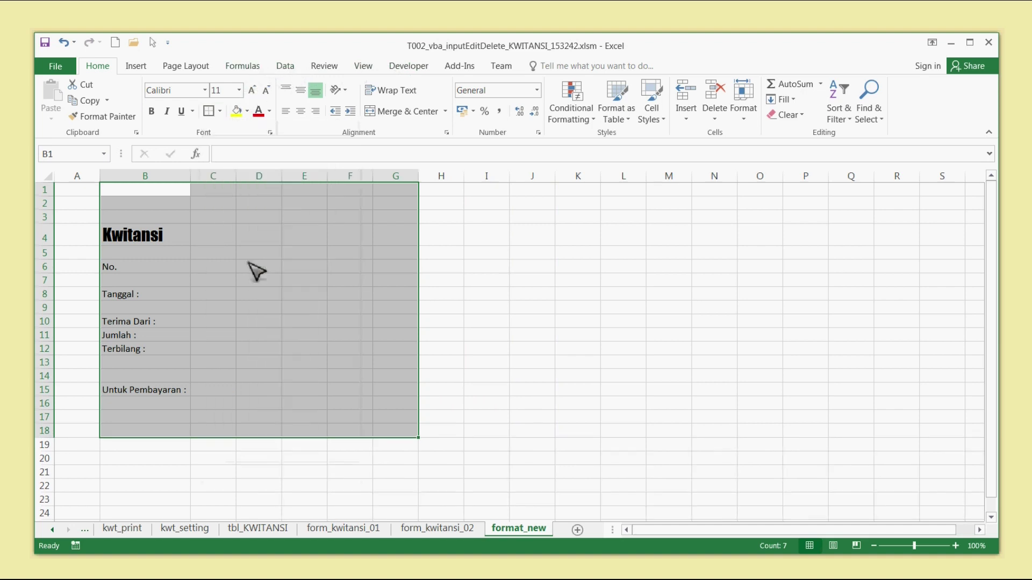
click(266, 318)
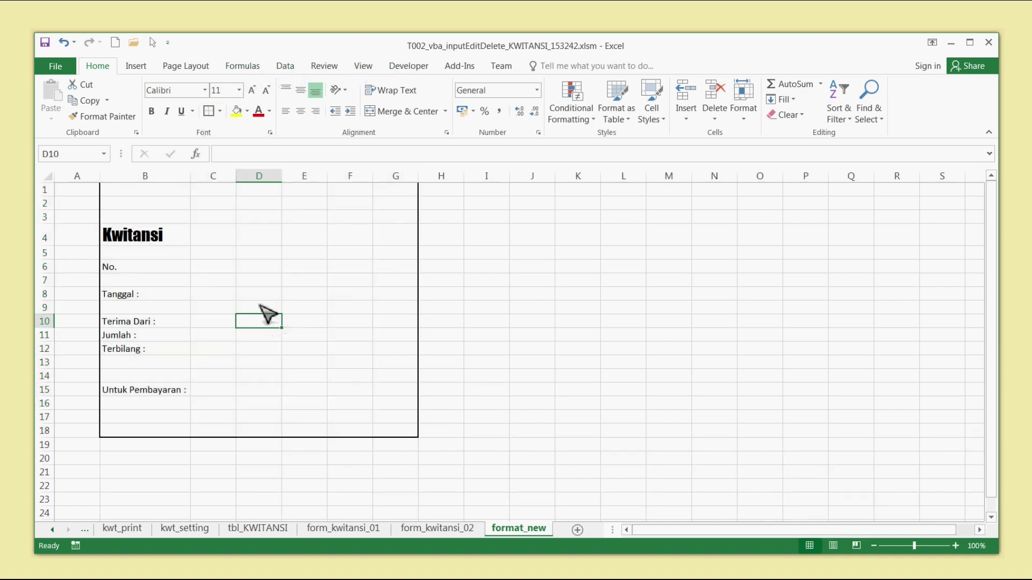
click(204, 294)
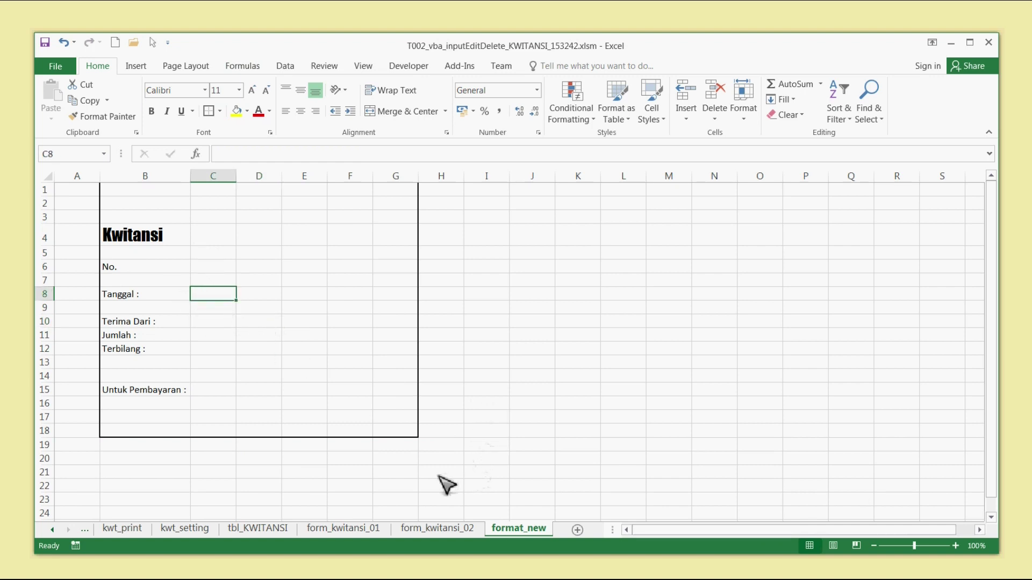
Copy the header cells No_Kwitansi through Penyetor (A1:G1) from the tbl_KWITANSI sheet
click(261, 525)
drag(91, 193, 437, 194)
click(337, 259)
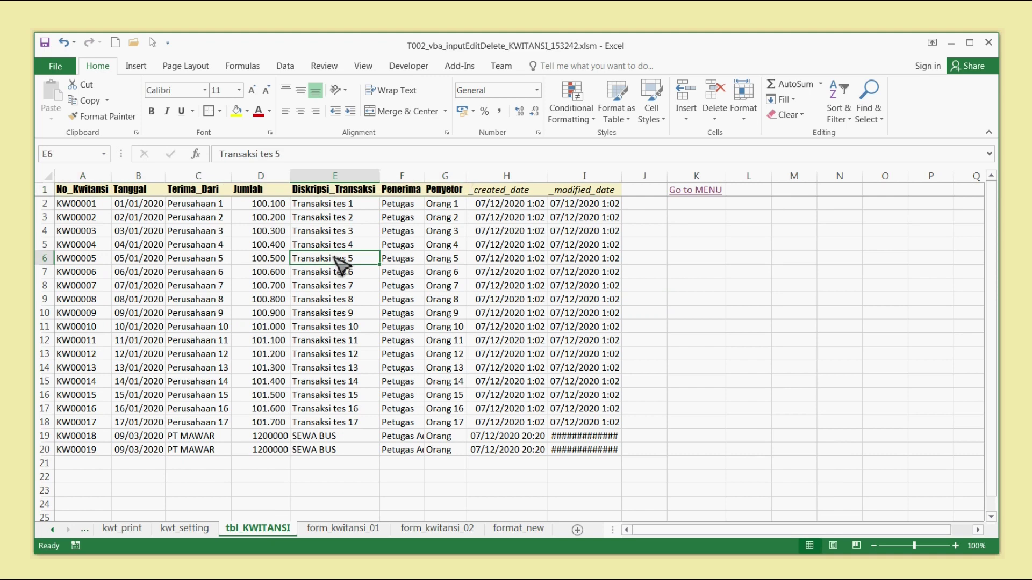
drag(91, 193, 430, 192)
key(ctrl+c)
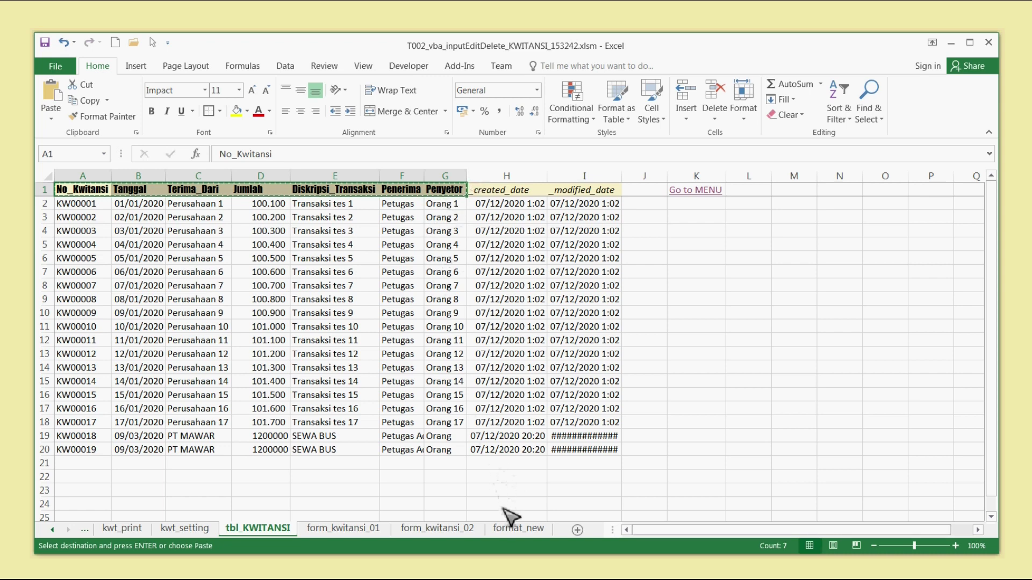
Paste the copied headers transposed into format_new as a vertical list starting at J5
click(517, 529)
click(549, 236)
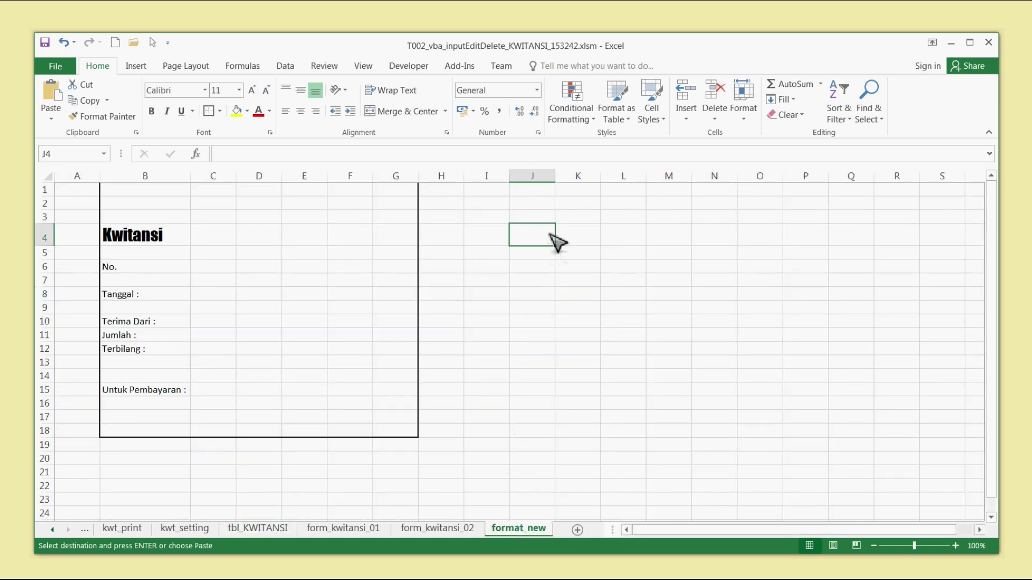
key(Down)
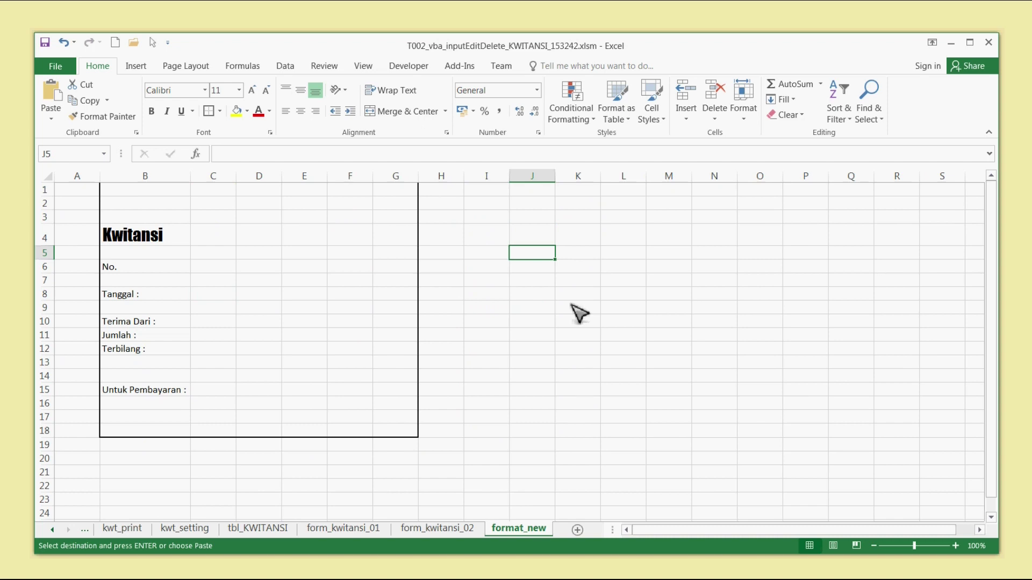
right_click(547, 254)
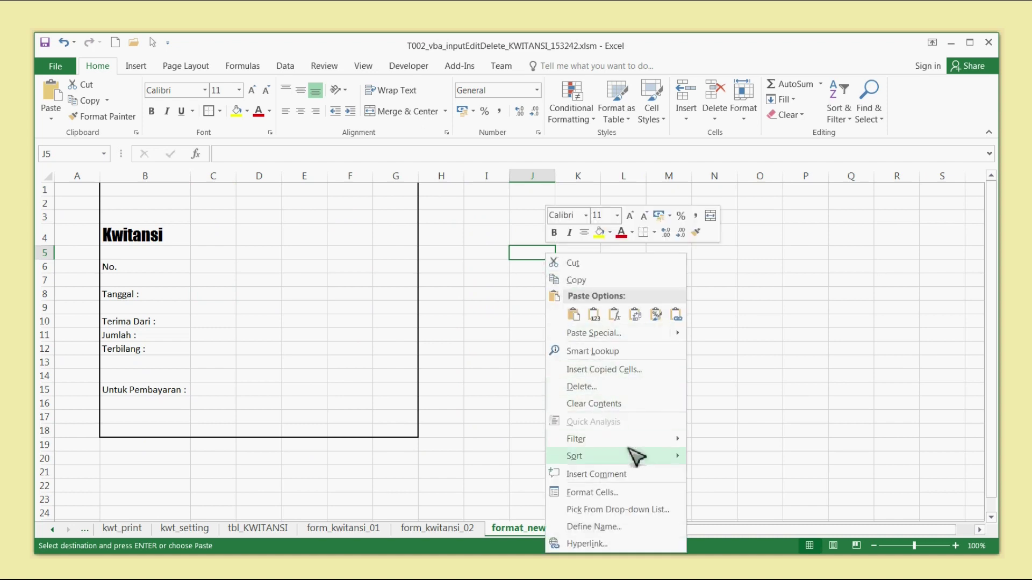
mouse_move(677, 333)
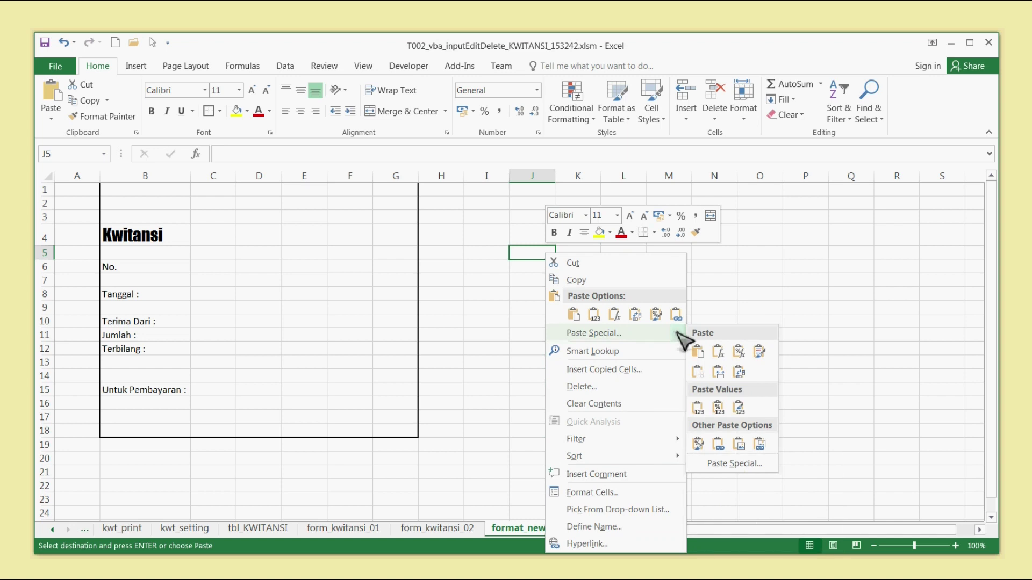
click(732, 465)
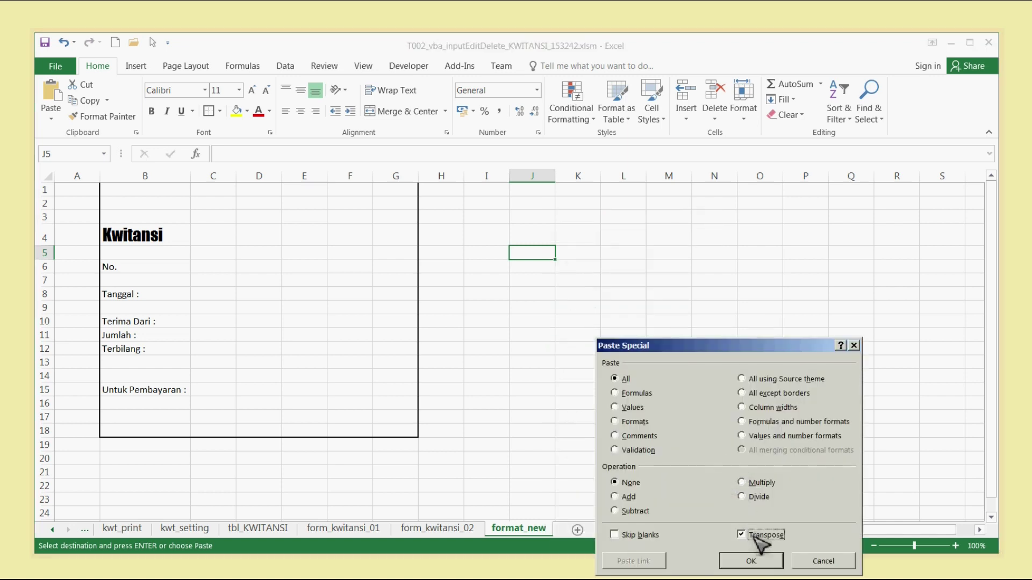
click(760, 564)
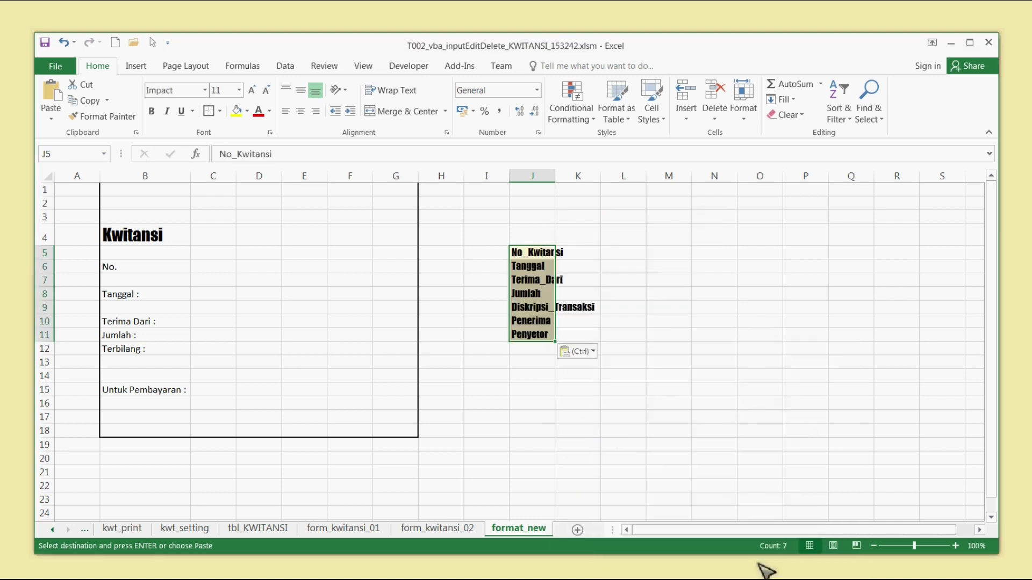
click(668, 406)
click(544, 253)
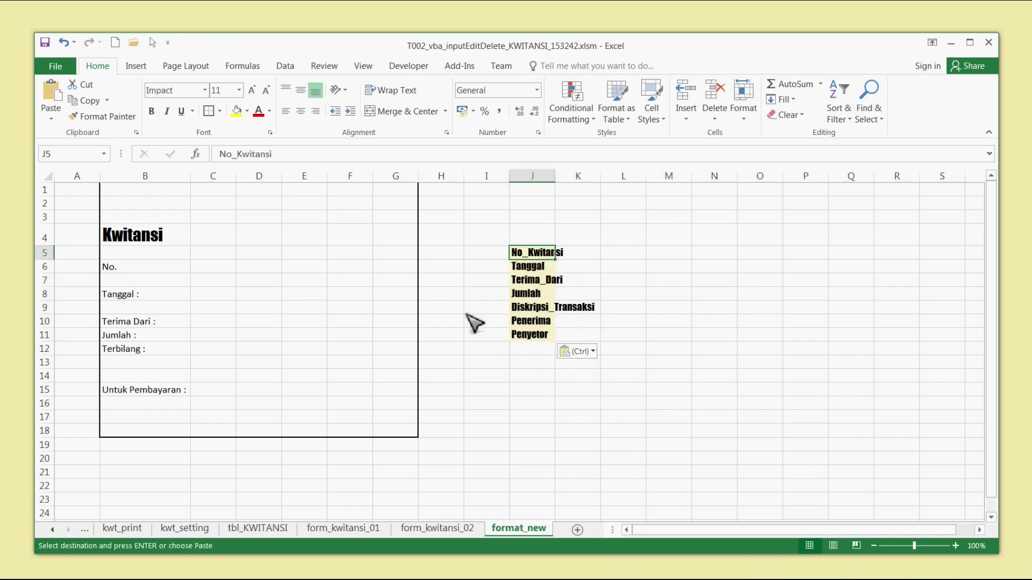
click(212, 269)
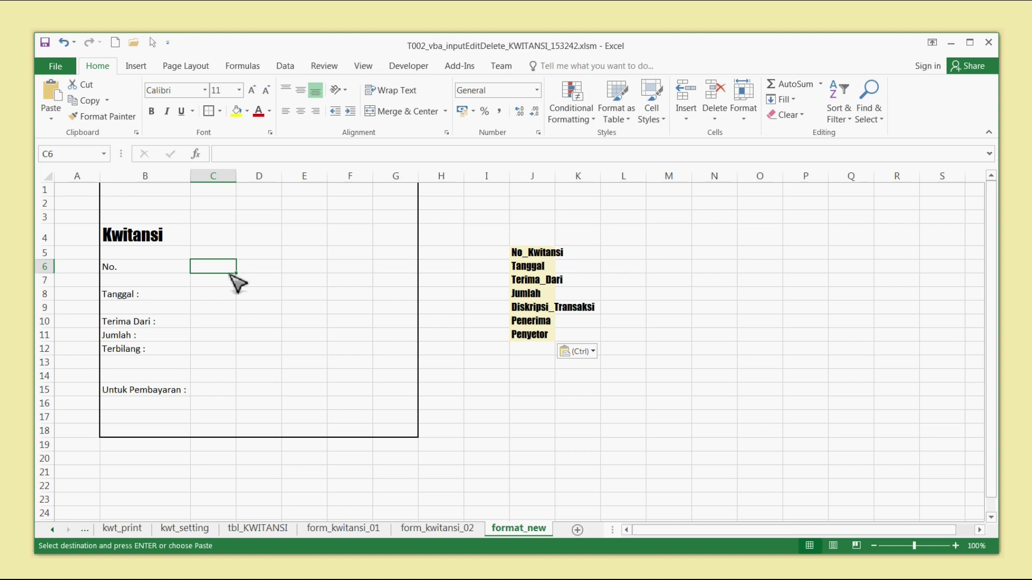
text(=)
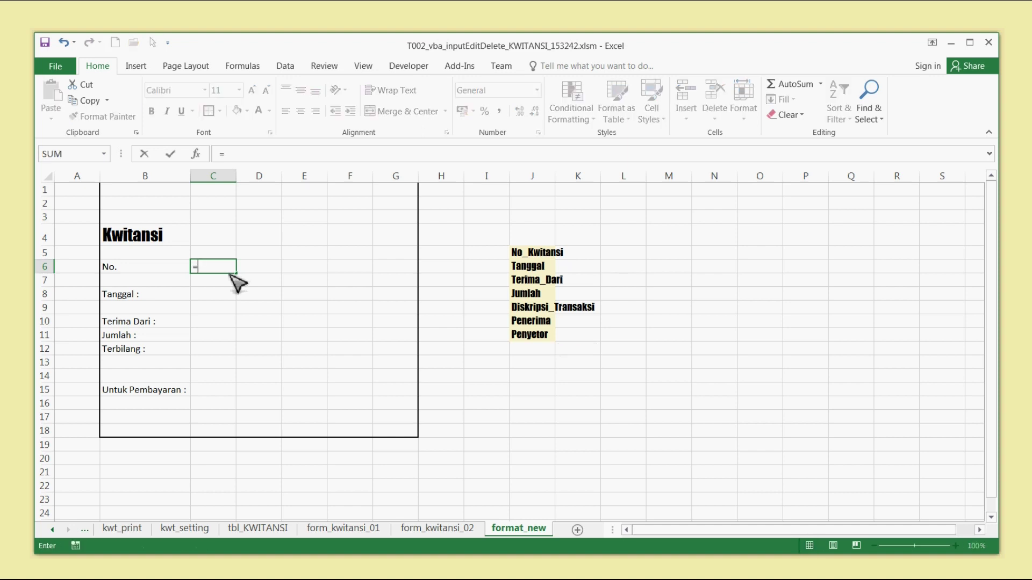
key(Escape)
Enter the formula ="#="&J5 in cell I5 to build the placeholder for the No_Kwitansi field
click(467, 256)
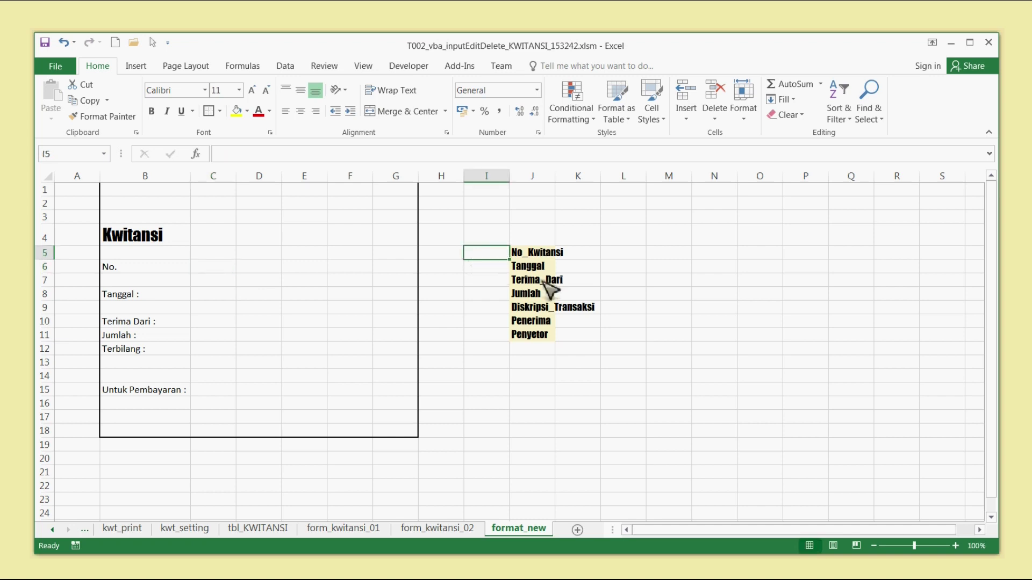
text(="#="&)
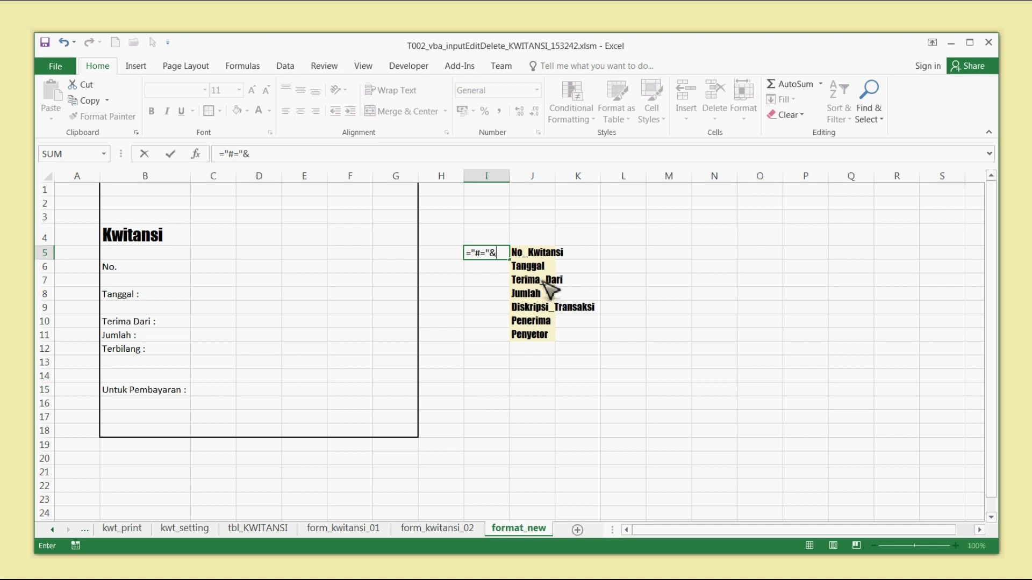
key(Right)
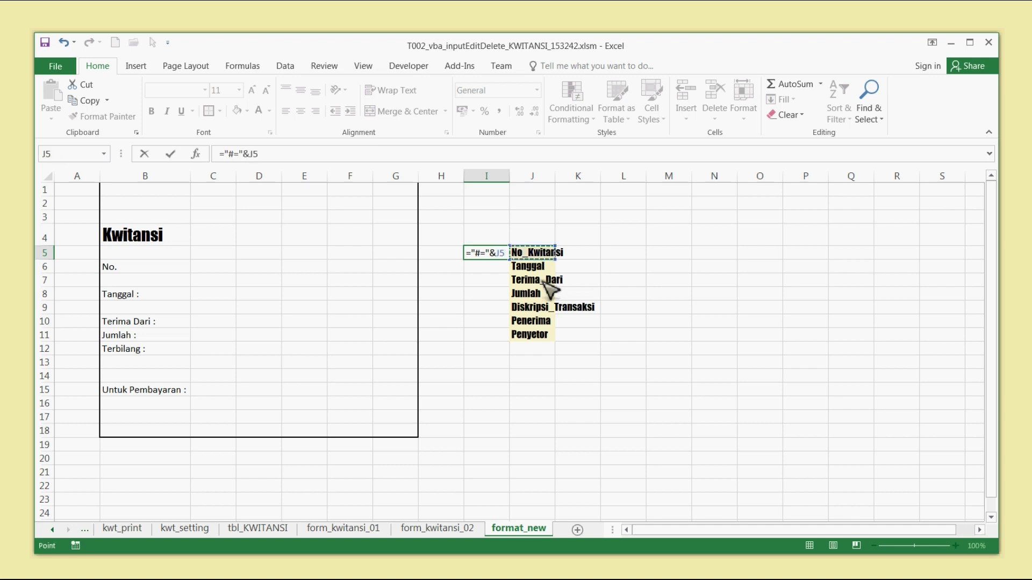
key(Return)
key(Up)
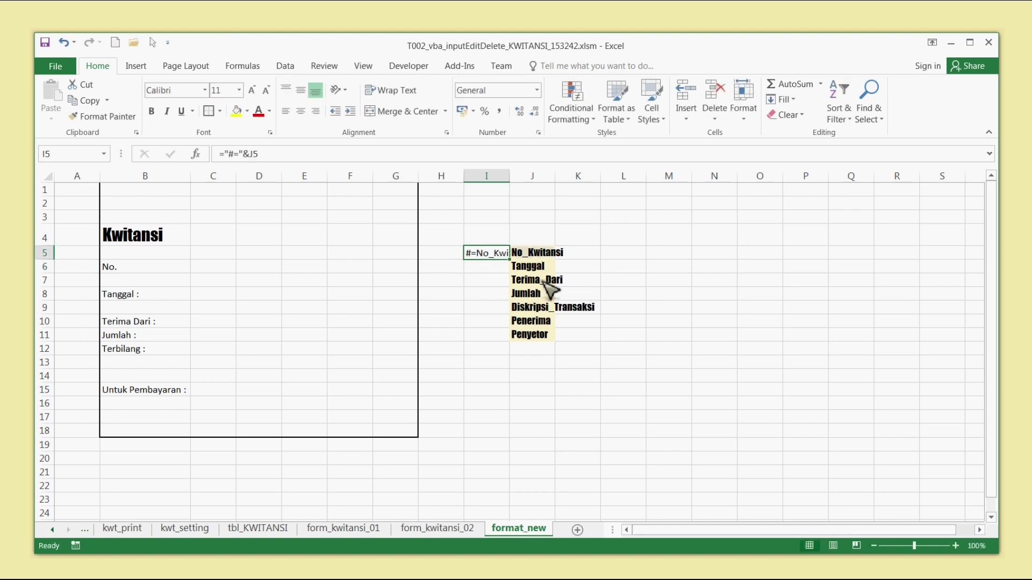
Fill the placeholder formula from I5 down to I11 and autofit column I to its contents
key(ctrl+c)
key(shift+Down)
key(shift+Down)
key(shift+Down)
key(shift+Down)
key(shift+Down)
key(shift+Down)
key(Return)
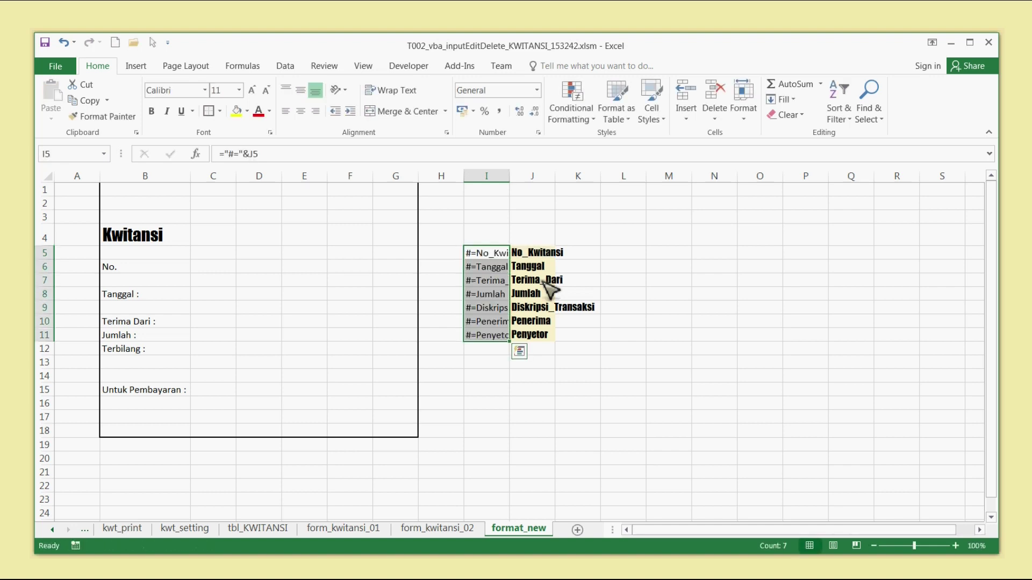
double_click(510, 176)
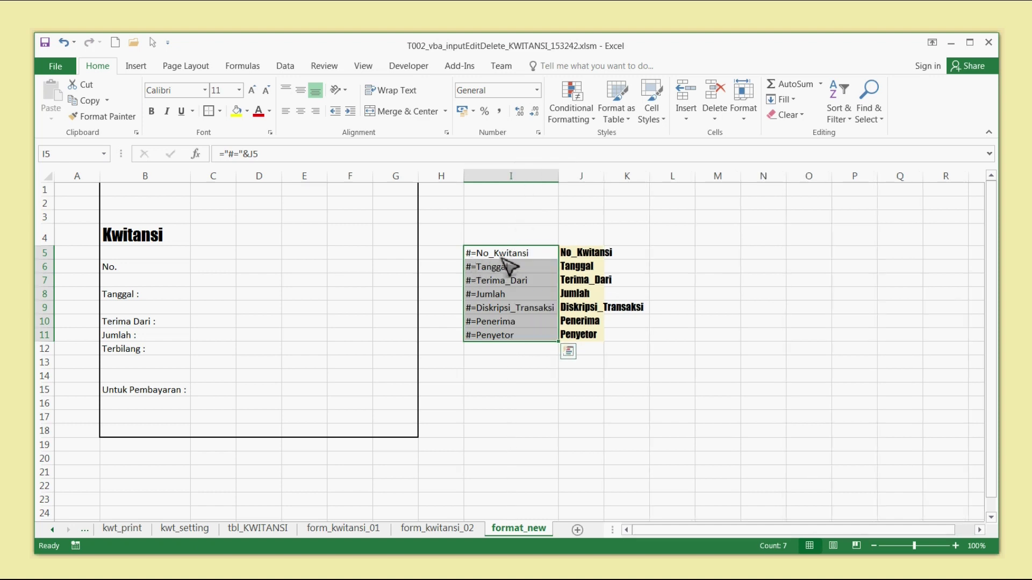
Replace the placeholder formulas in I5:I11 with their values using Paste Special
click(486, 257)
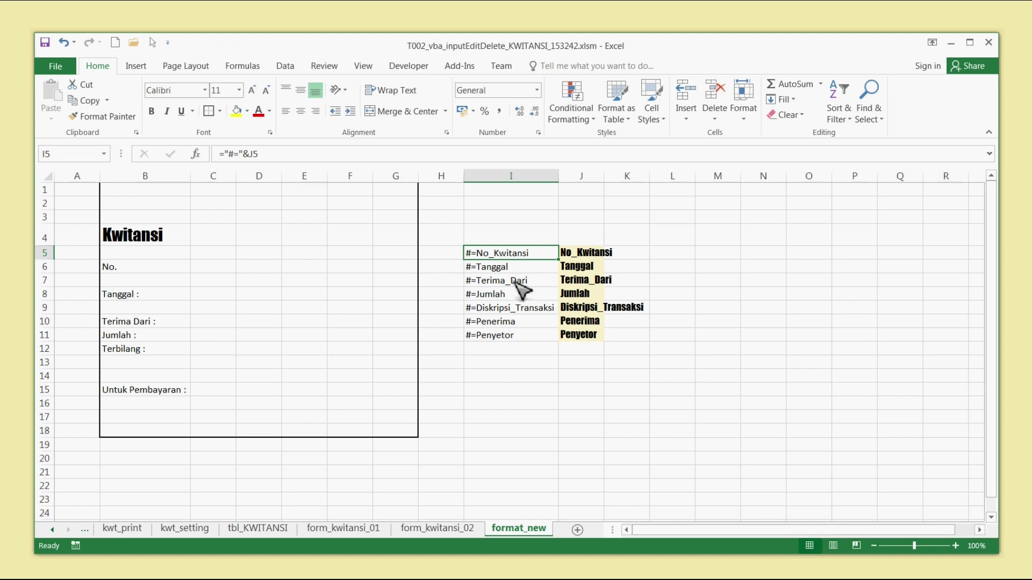
key(ctrl+shift+Down)
key(ctrl+c)
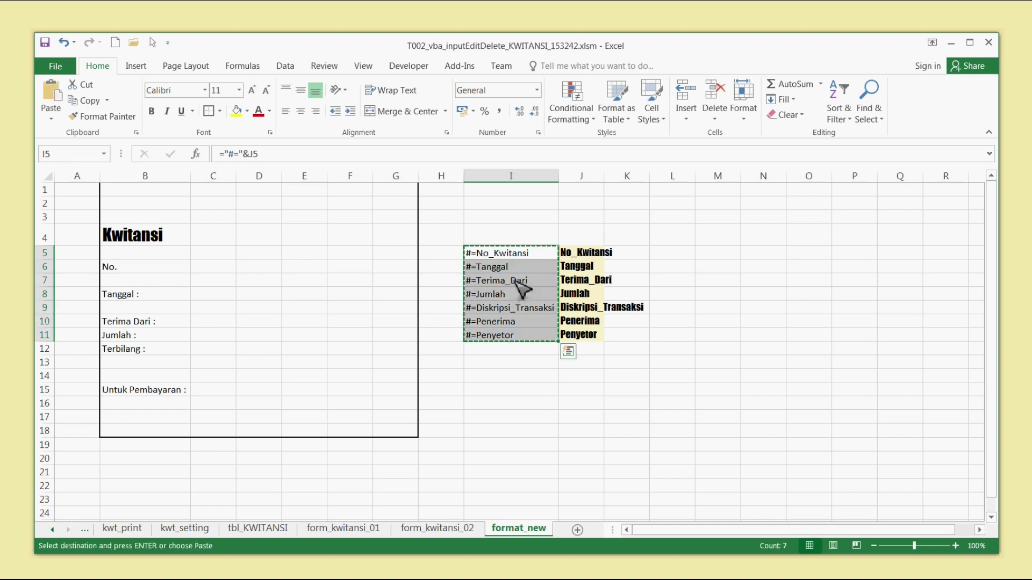
right_click(517, 283)
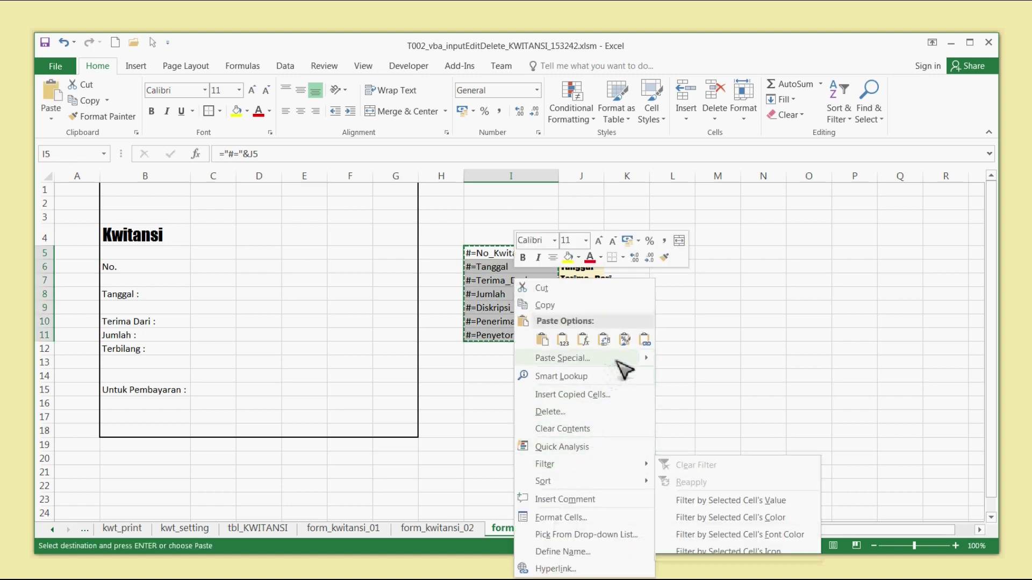
mouse_move(635, 358)
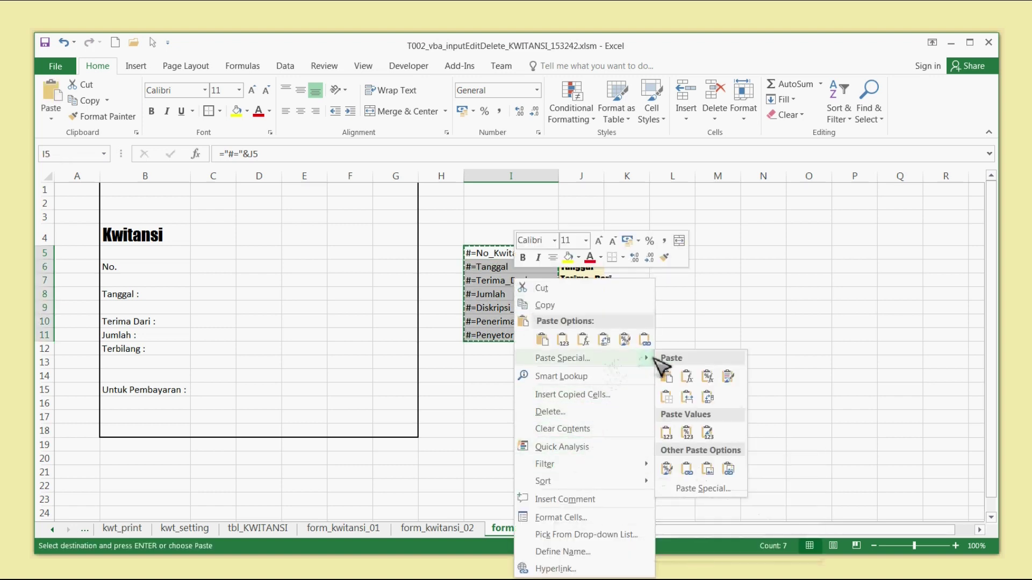
click(699, 489)
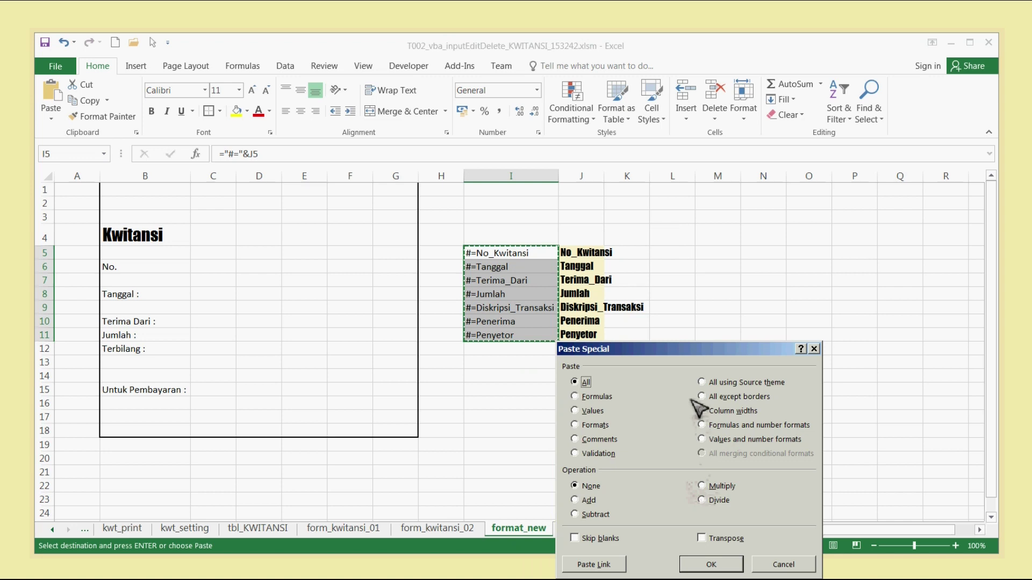
drag(691, 344, 662, 249)
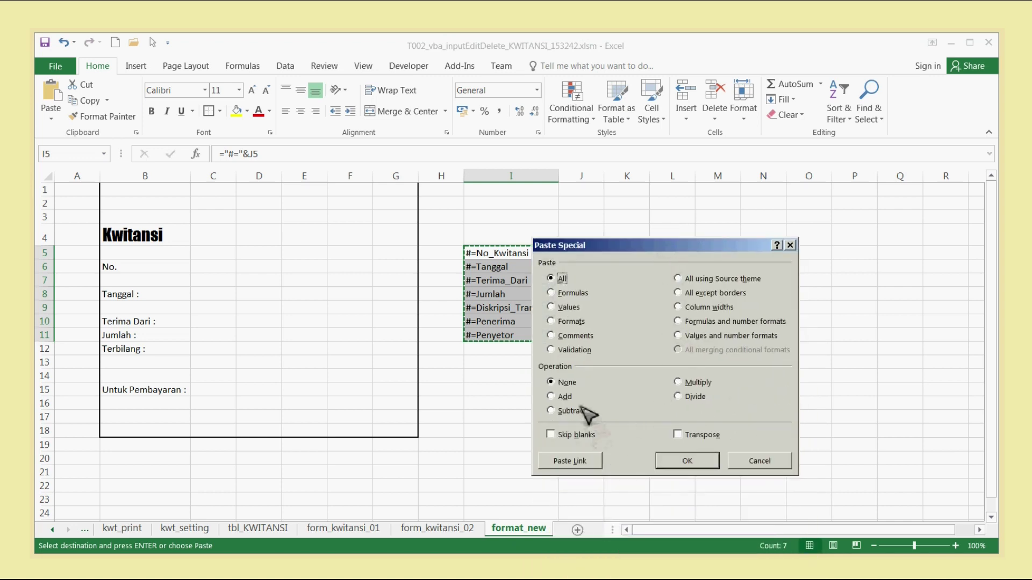
click(565, 308)
click(687, 461)
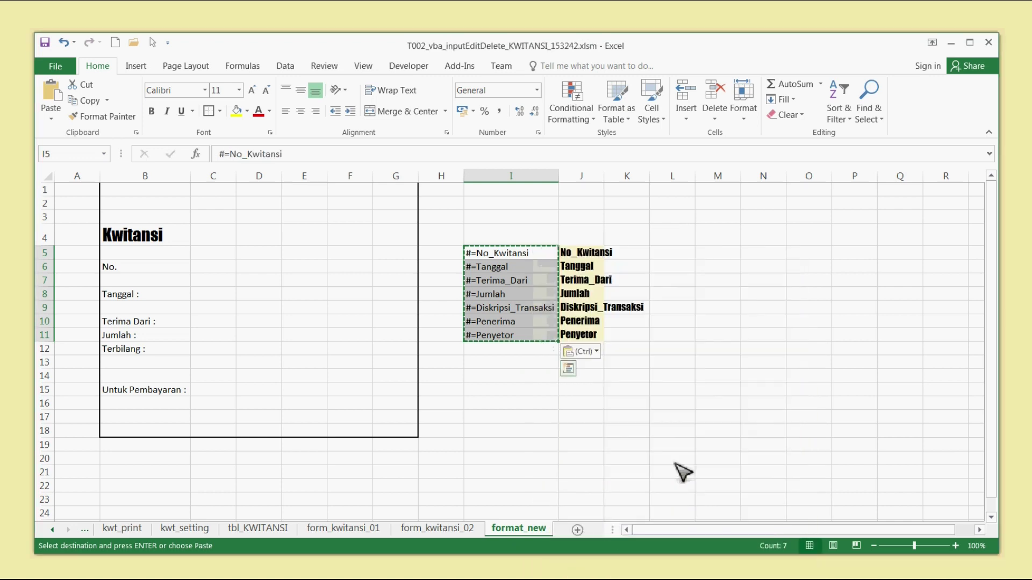
click(590, 394)
Copy the #=No_Kwitansi placeholder from I5 into cell C6 beside the No. label
click(509, 259)
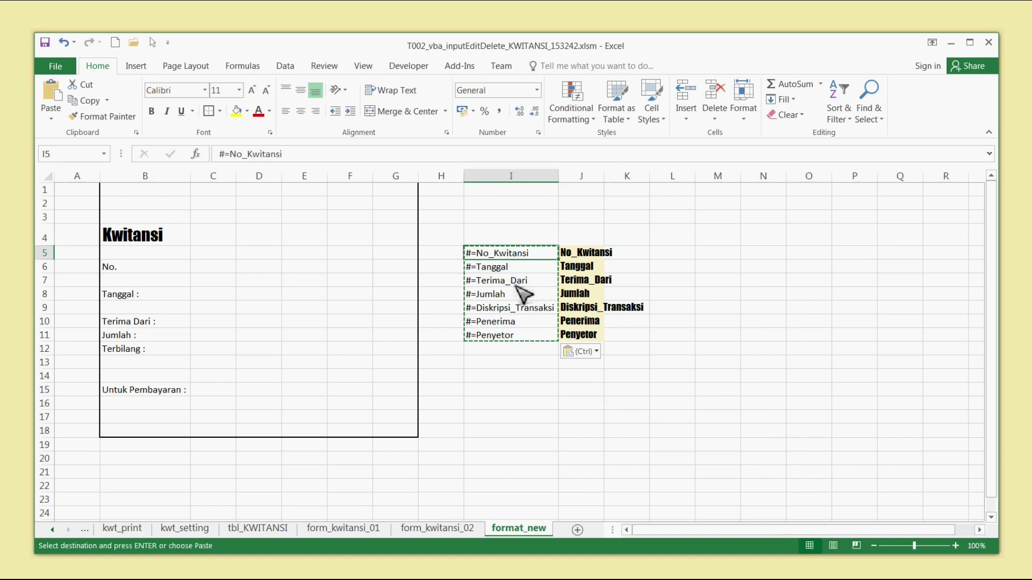
key(Escape)
key(ctrl+c)
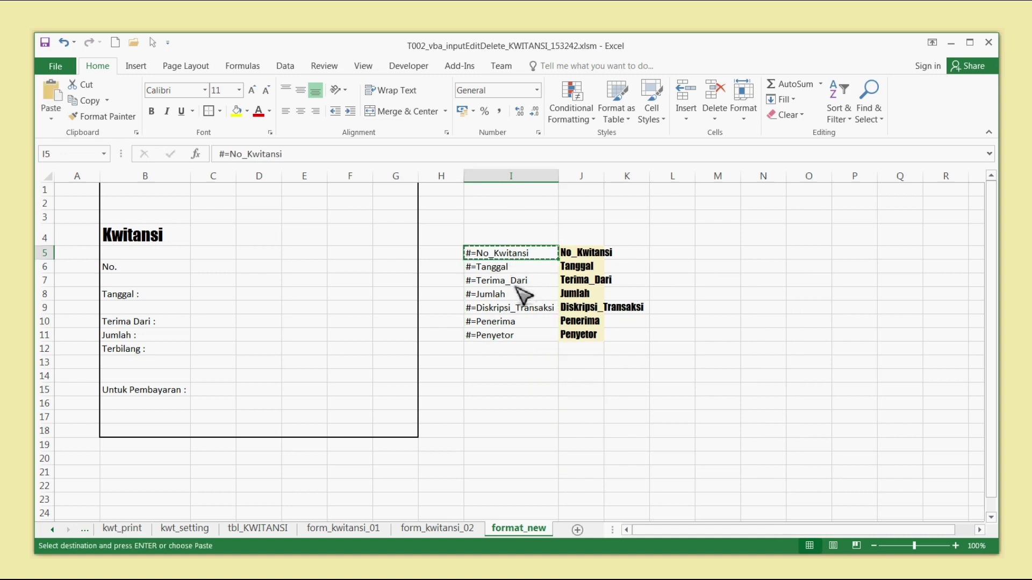
key(Left)
key(Left)
key(Left)
key(Left)
key(Left)
key(Left)
key(Down)
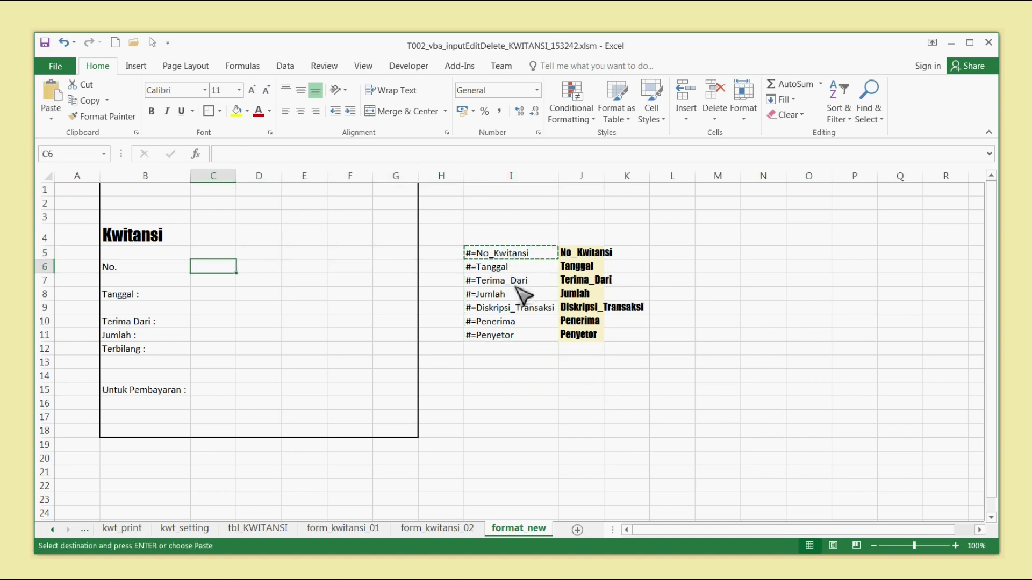
key(ctrl+v)
Copy the #=Tanggal placeholder from I6 into cell C8 beside the Tanggal label
key(Right)
key(Right)
key(Right)
key(Right)
key(Right)
key(Right)
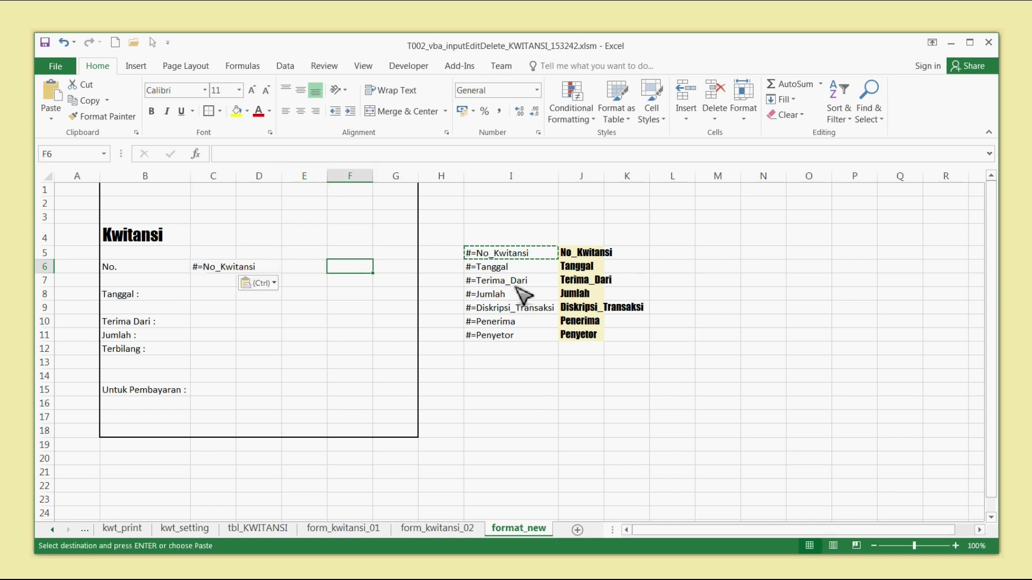
key(ctrl+c)
key(Down)
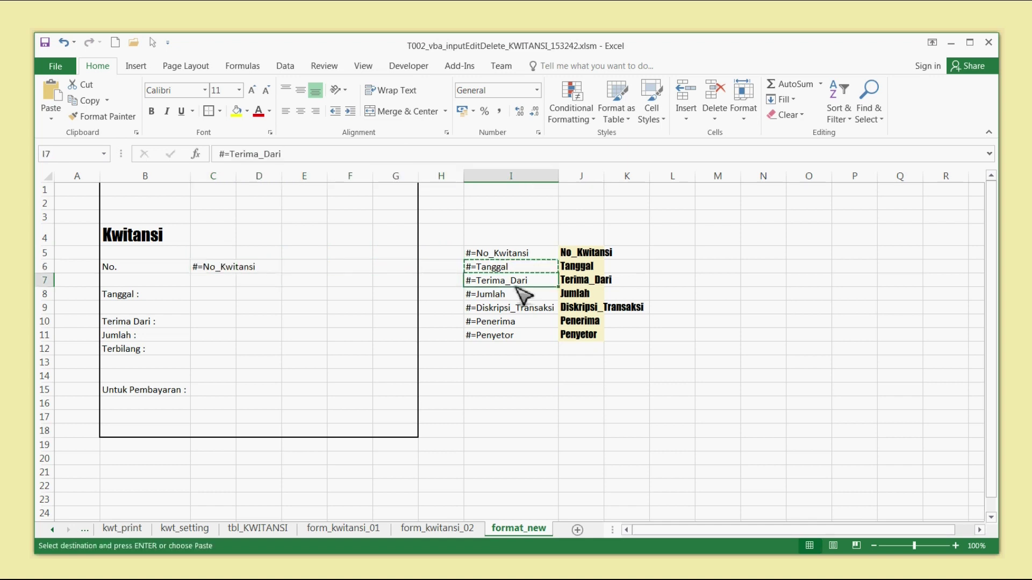
key(Left)
key(Left)
key(Left)
key(Left)
key(Left)
key(Down)
key(Left)
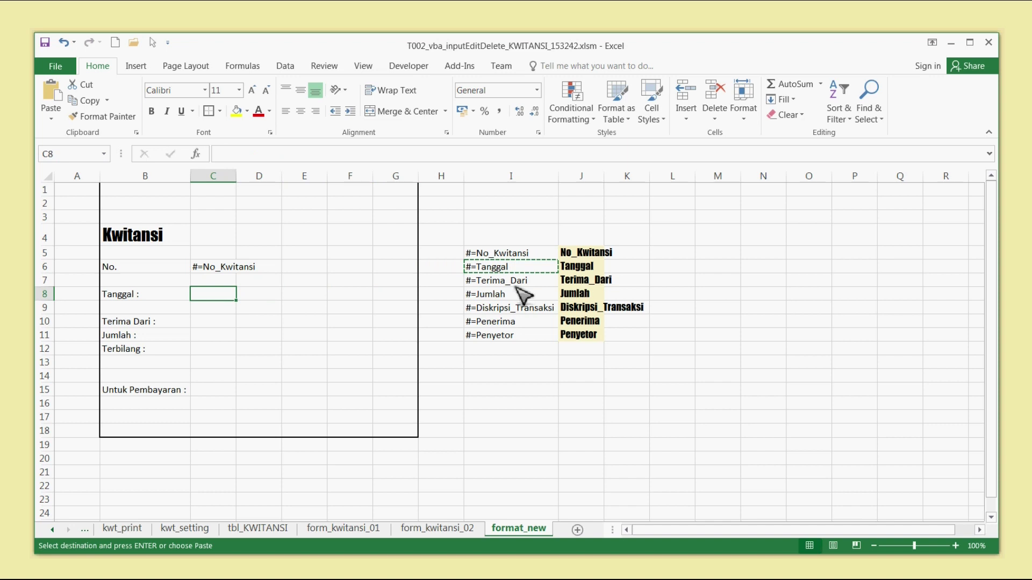
key(ctrl+v)
Copy the #=Terima_Dari placeholder into C10 and the #=Jumlah placeholder into C11
click(515, 286)
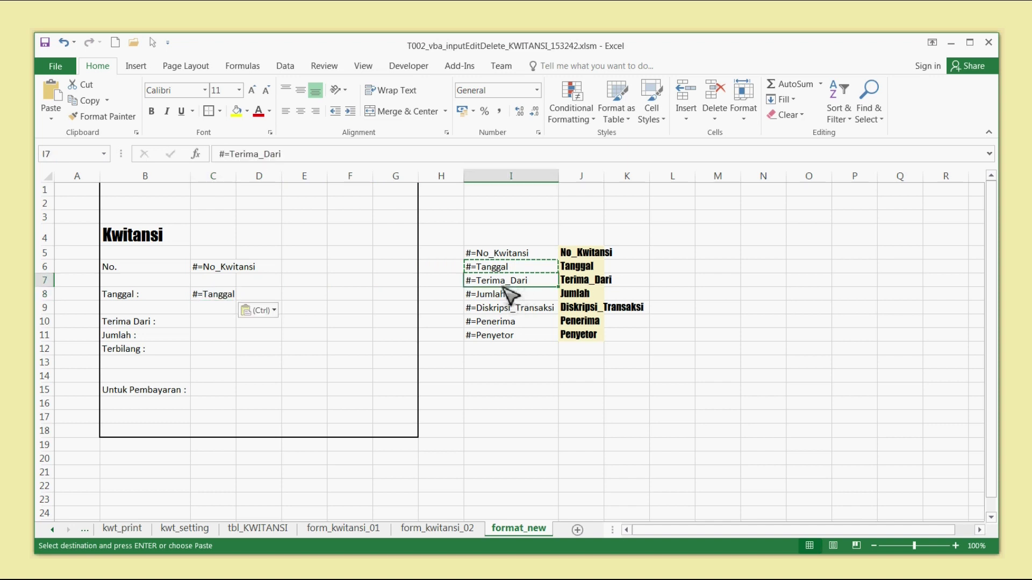
key(ctrl+c)
click(221, 322)
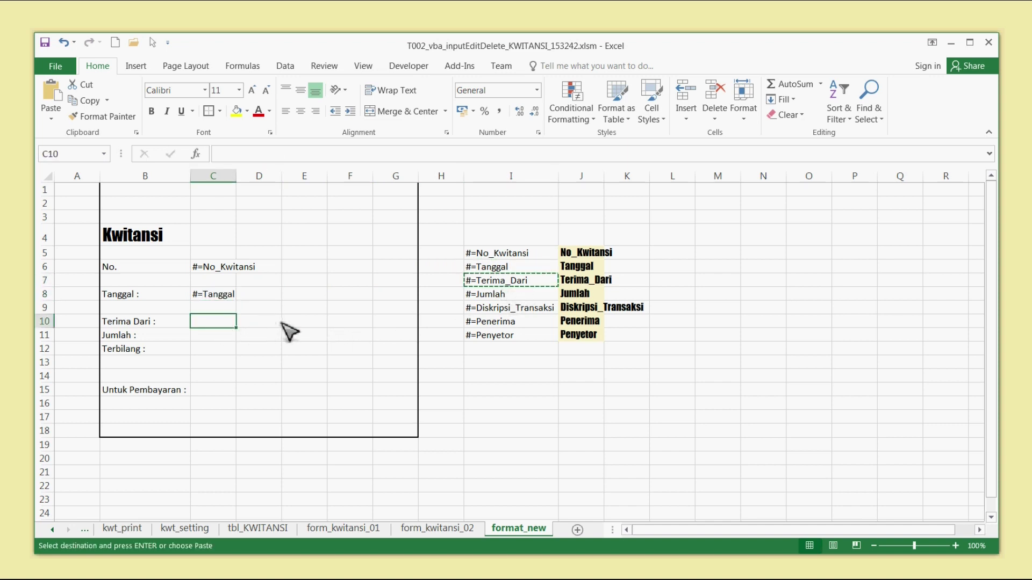
key(ctrl+v)
click(496, 295)
key(ctrl+c)
click(221, 337)
key(ctrl+v)
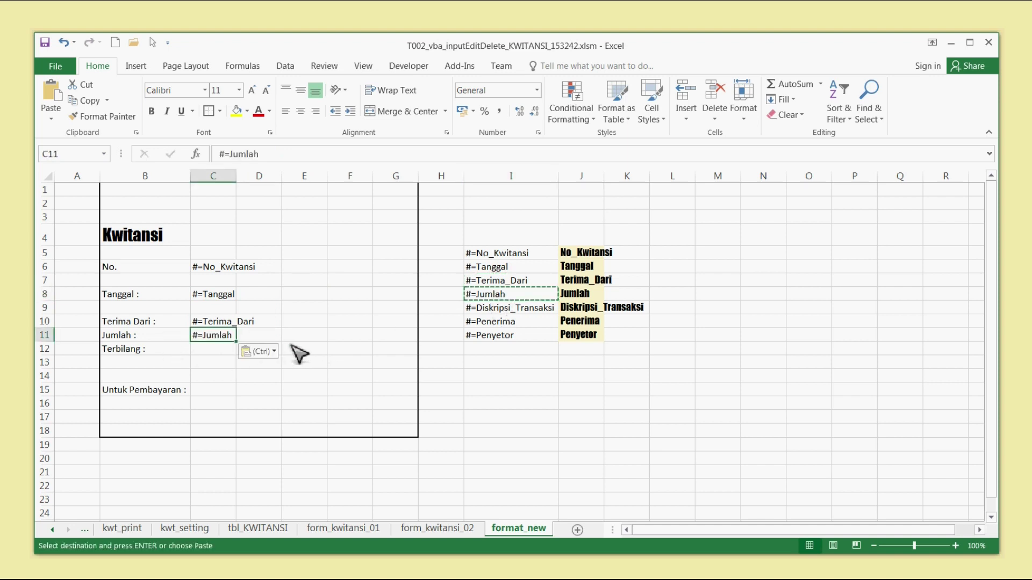
Copy the #=Diskripsi_Transaksi placeholder from I9 into cell C15 beside Untuk Pembayaran
click(504, 310)
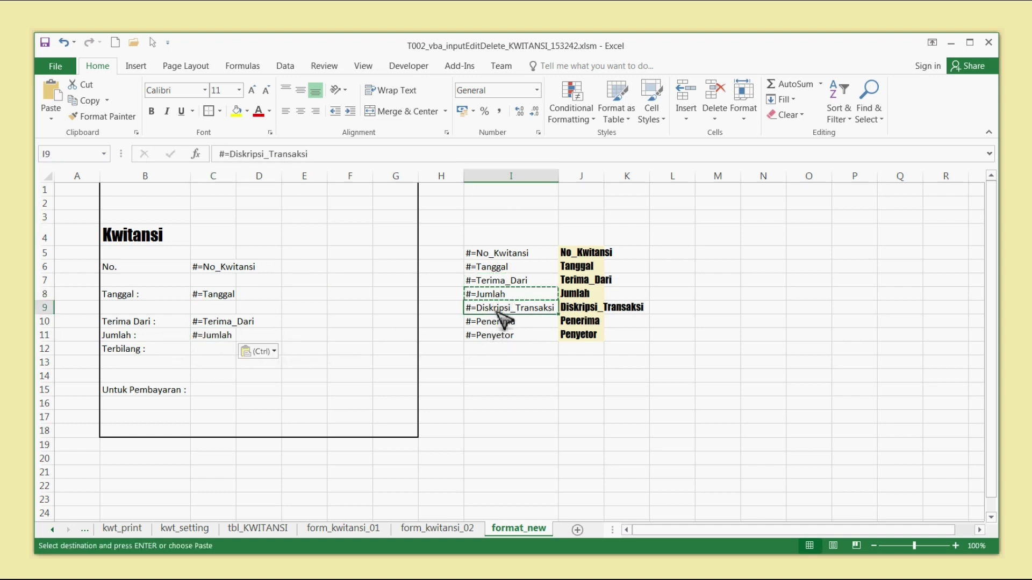
key(ctrl+c)
click(209, 391)
key(ctrl+v)
Merge C15:F17 and give the merged cell wrapped text with top and left alignment
drag(221, 395, 368, 420)
click(402, 112)
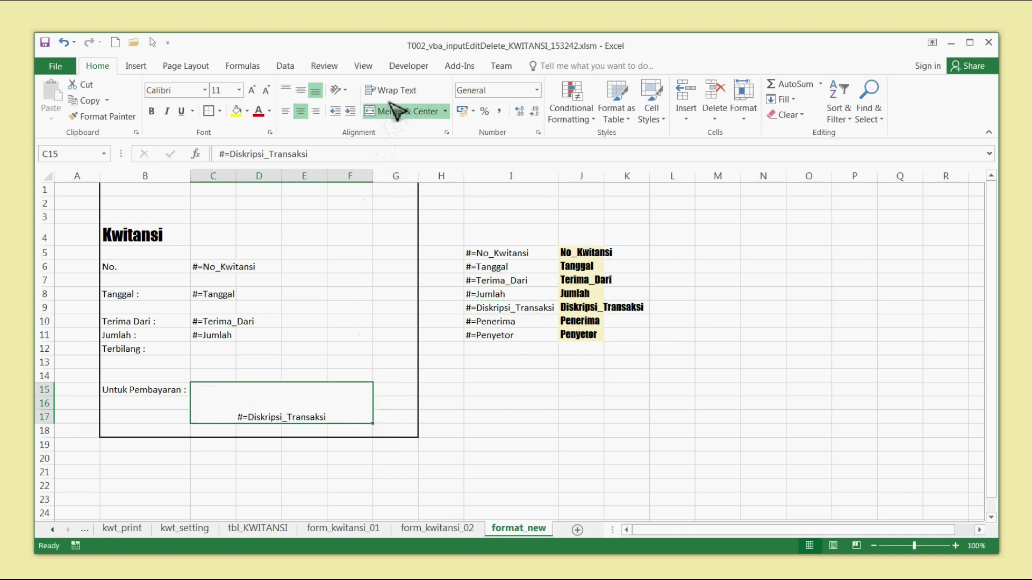
click(392, 90)
click(285, 90)
click(285, 111)
click(442, 291)
Merge C11:D11 for the #=Jumlah placeholder, align it right and apply the comma number style
click(222, 323)
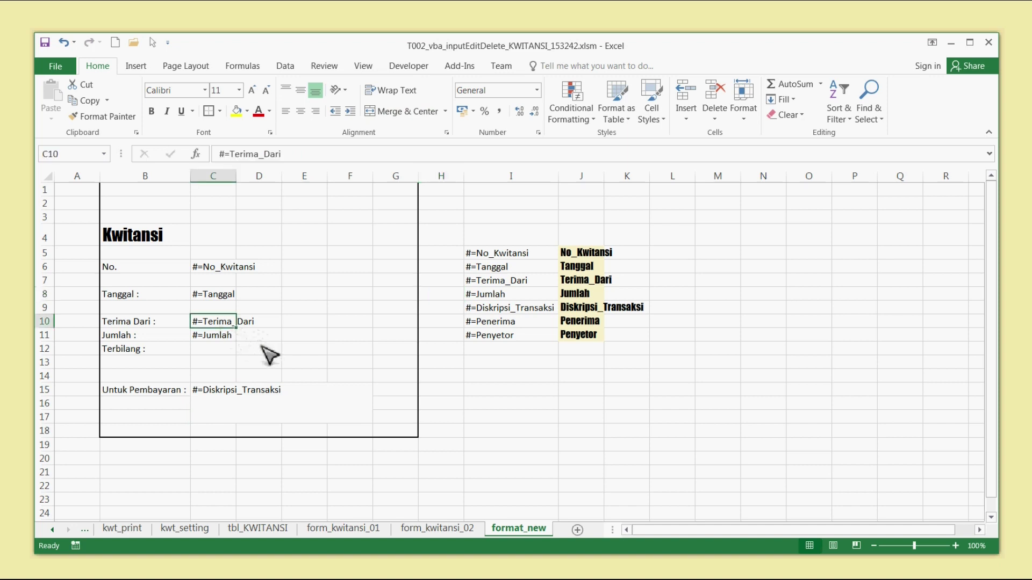
drag(231, 337, 259, 336)
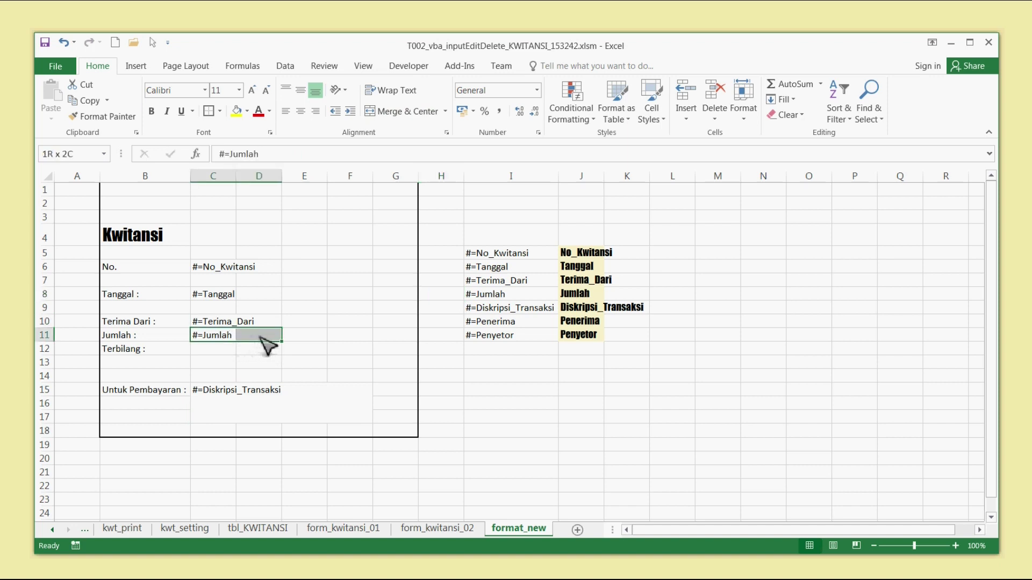
click(401, 112)
click(315, 111)
click(333, 266)
click(266, 338)
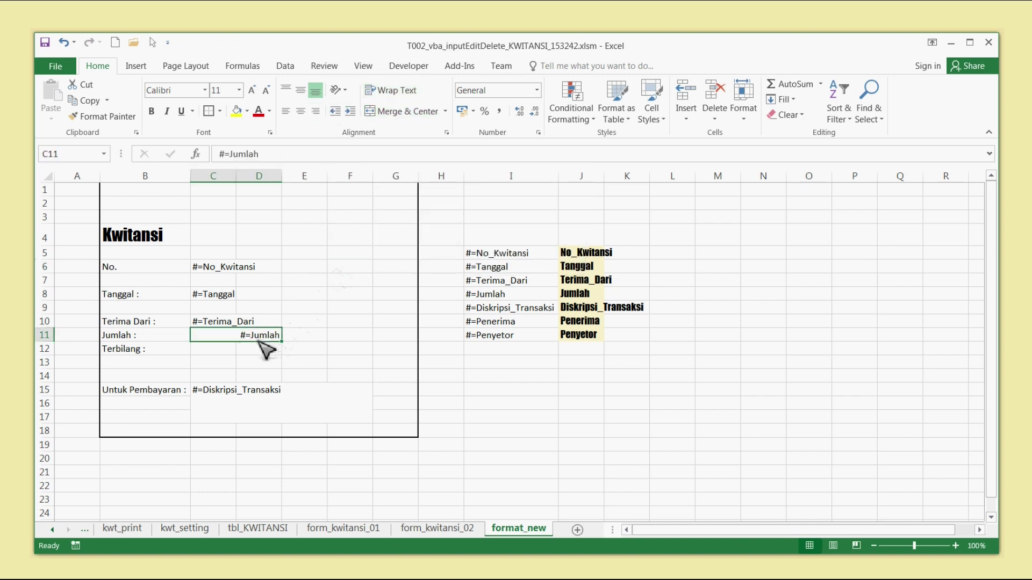
click(498, 111)
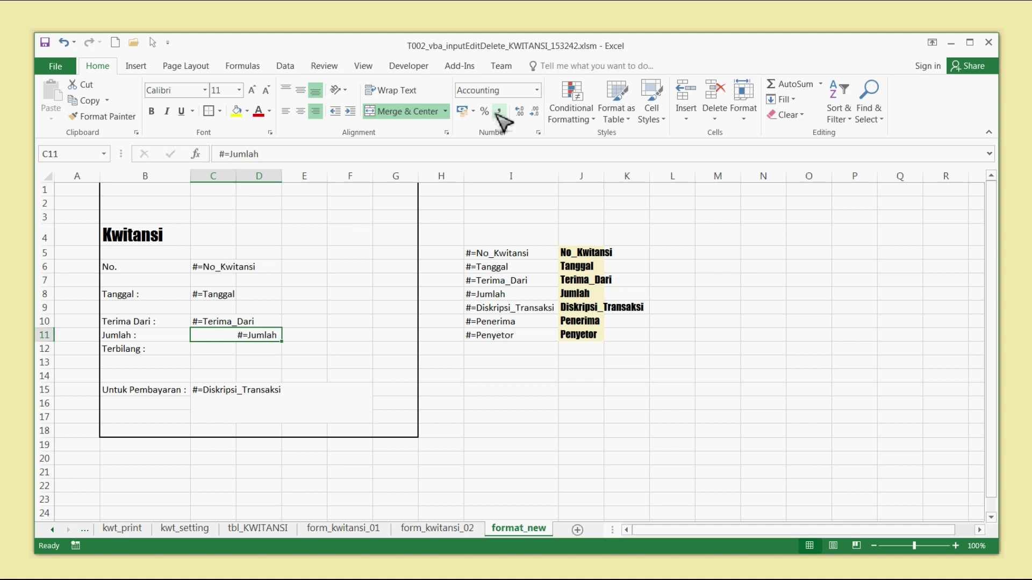
Italicize the #=Diskripsi_Transaksi placeholder and make the labels in B15 and B6:B12 bold
click(239, 391)
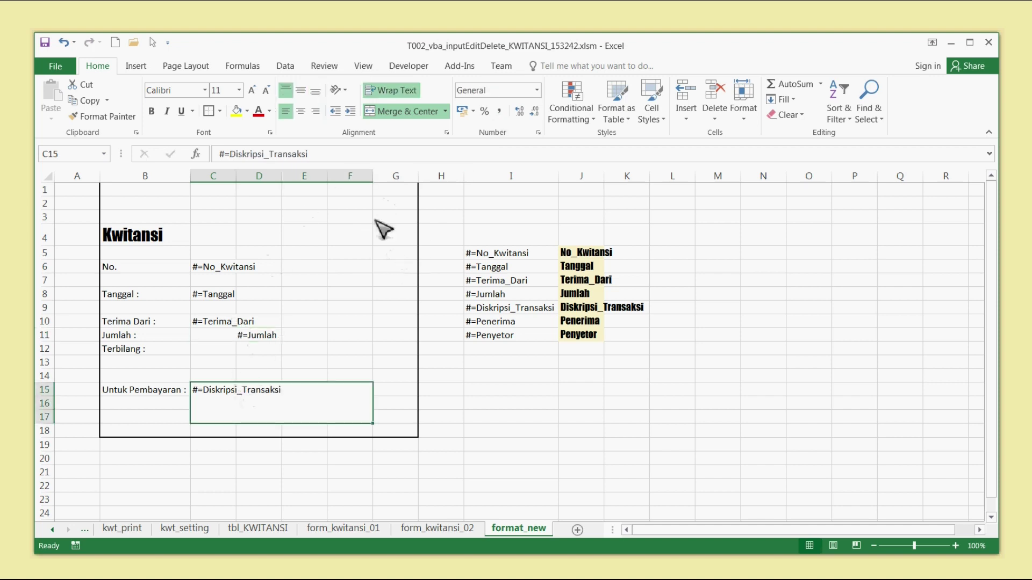
click(167, 111)
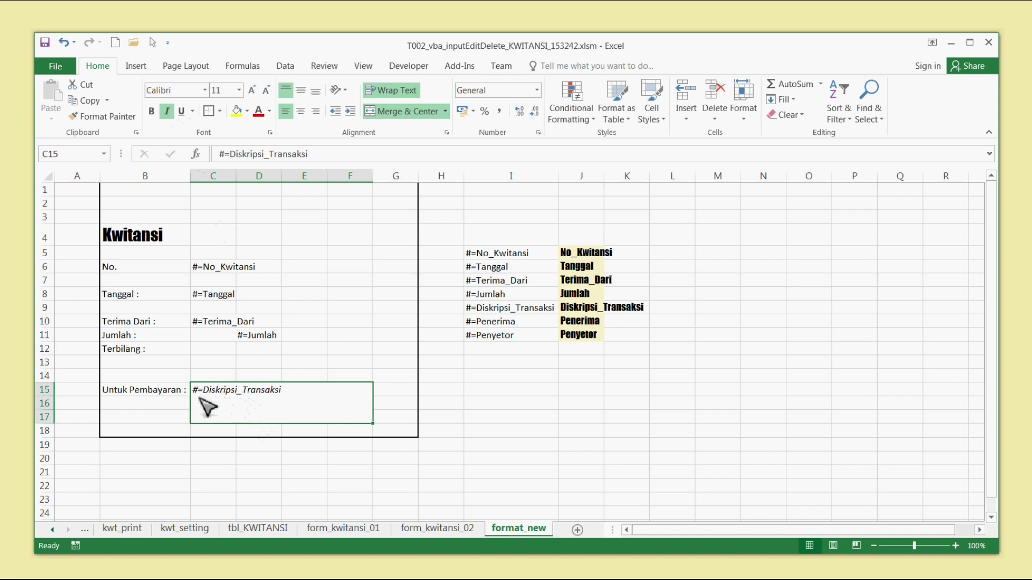
click(163, 396)
key(ctrl+b)
drag(153, 269, 147, 351)
key(ctrl+b)
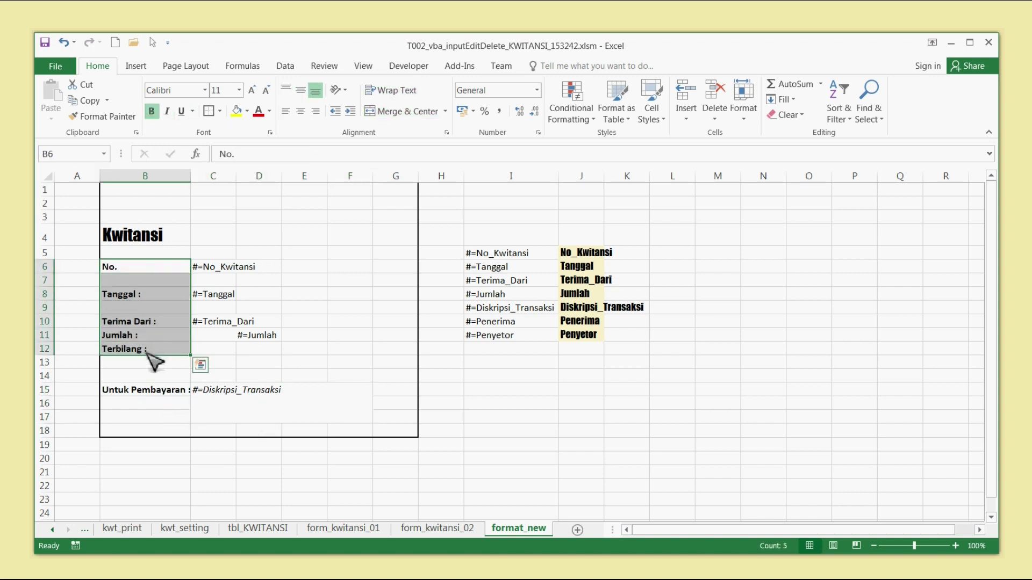
Widen column C slightly
click(252, 350)
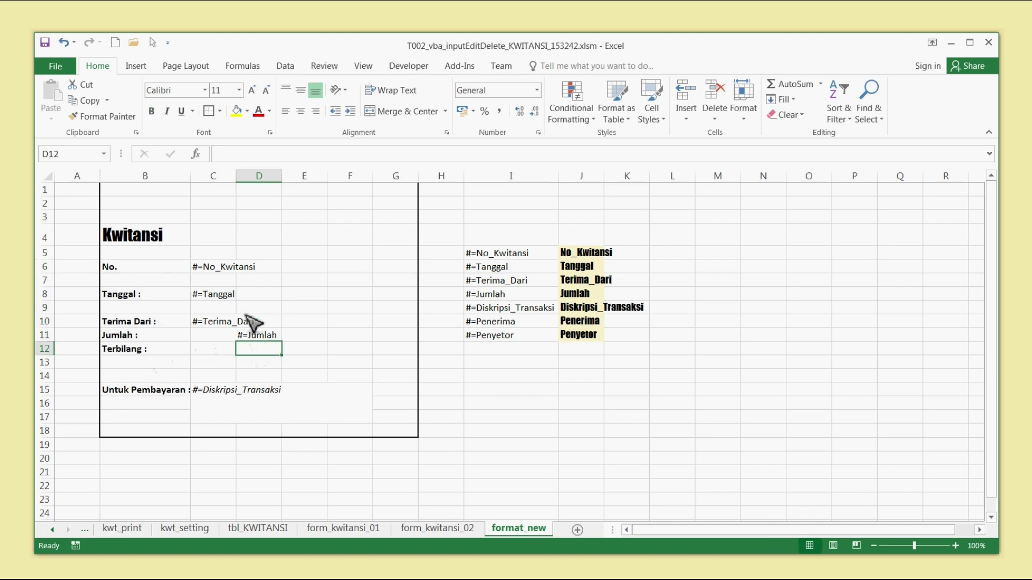
click(216, 323)
click(236, 298)
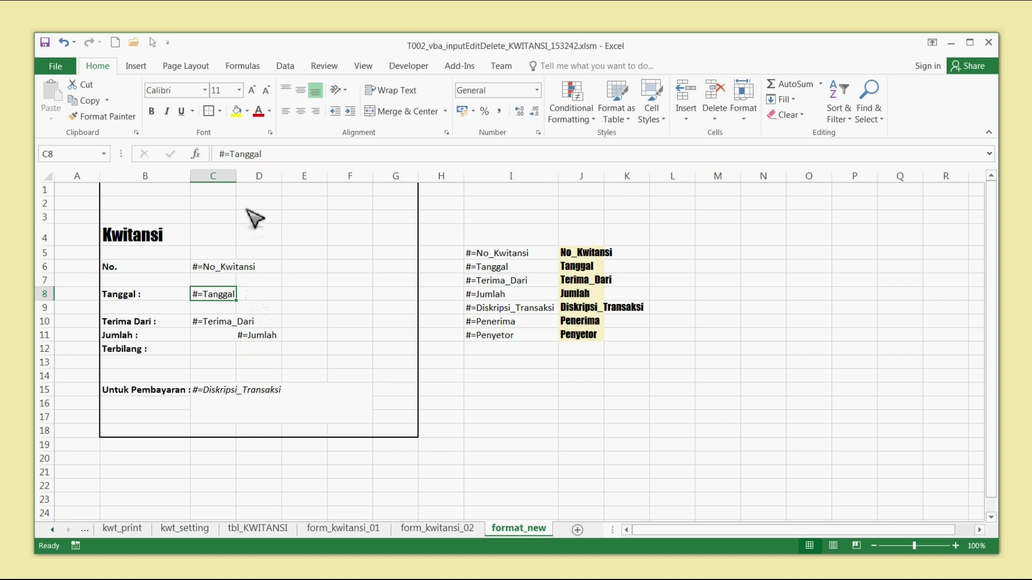
drag(236, 176, 241, 181)
click(303, 278)
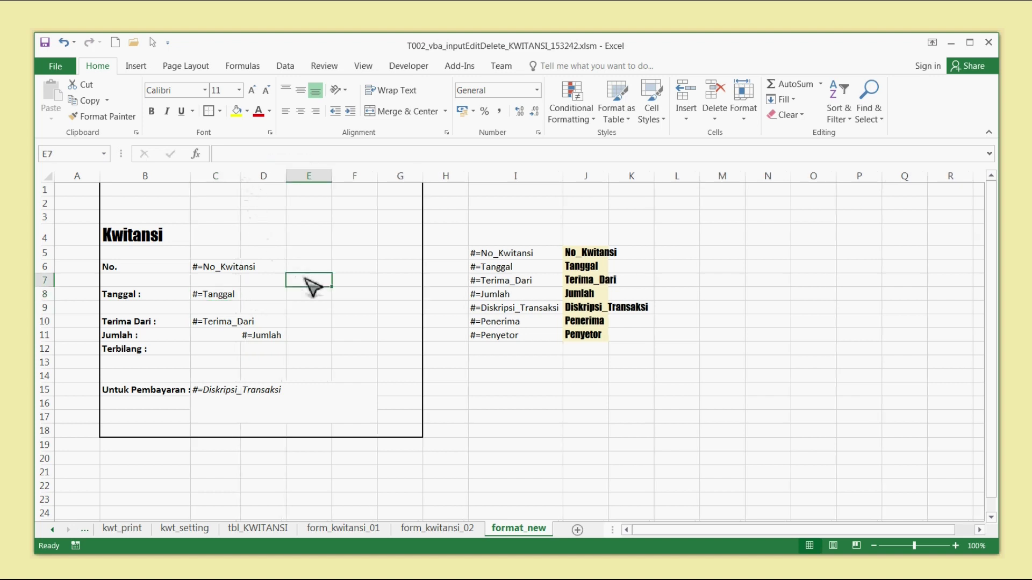
Format the #=No_Kwitansi placeholder in C6 as bold with font size 14
click(224, 268)
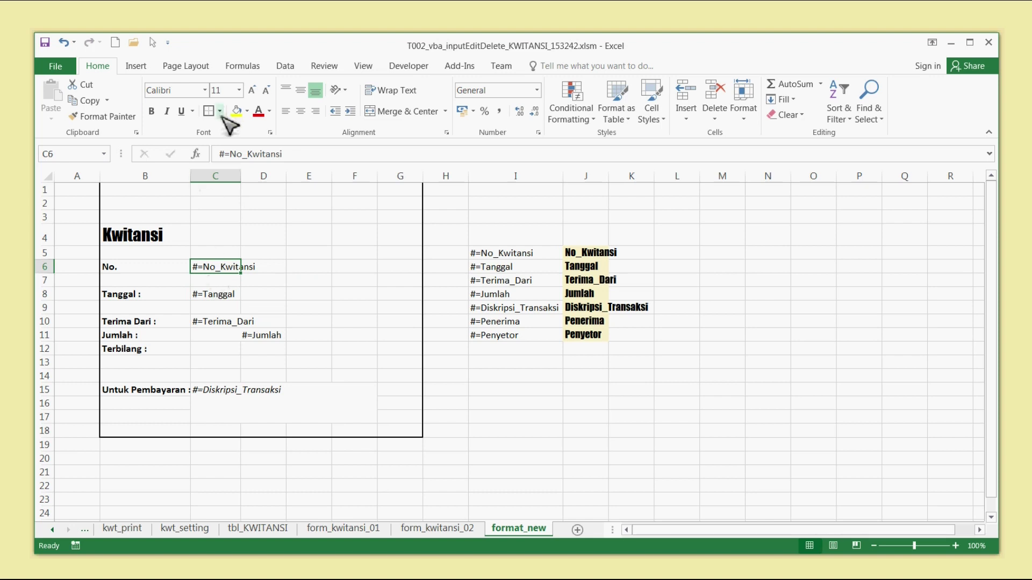
click(253, 91)
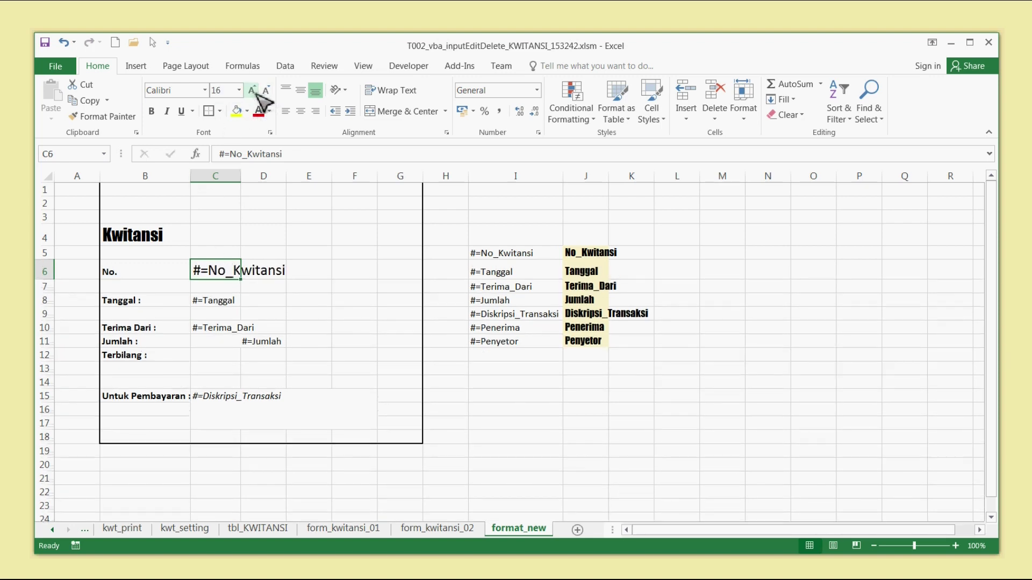
click(252, 90)
click(153, 112)
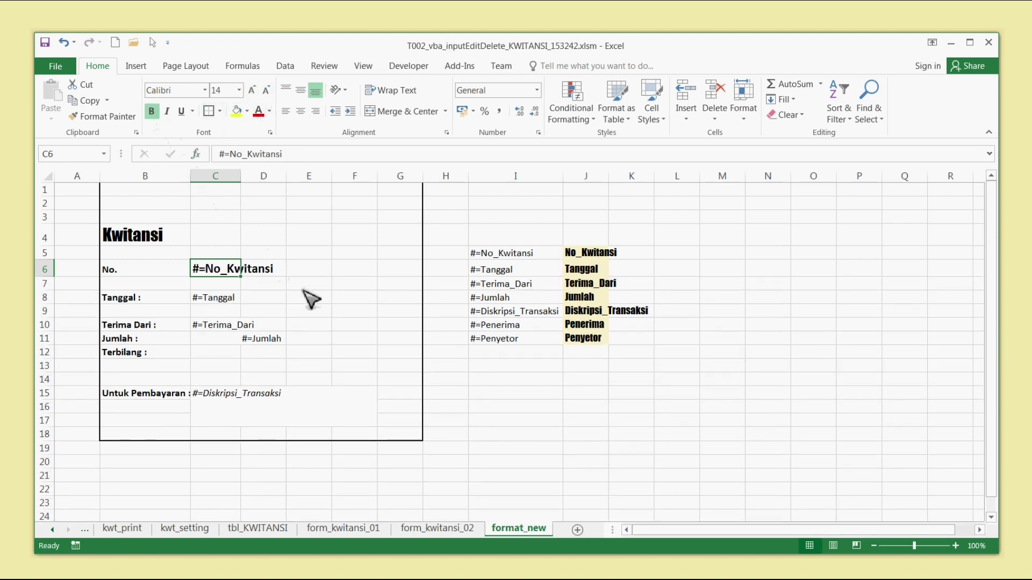
click(304, 295)
Compare the #=Jumlah placeholders on format_new with the Jumlah column in tbl_KWITANSI, then return to format_new
click(212, 356)
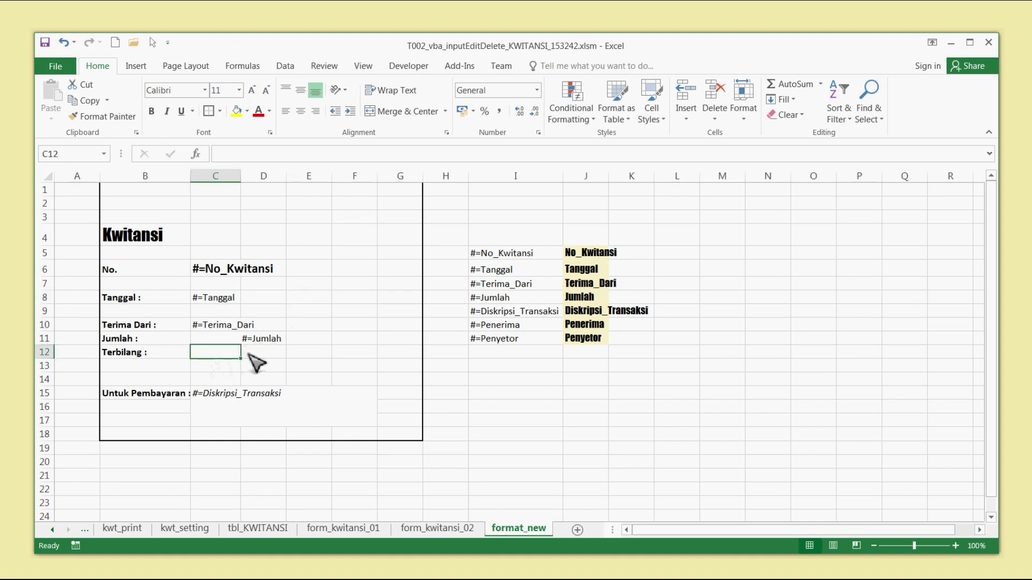
click(507, 299)
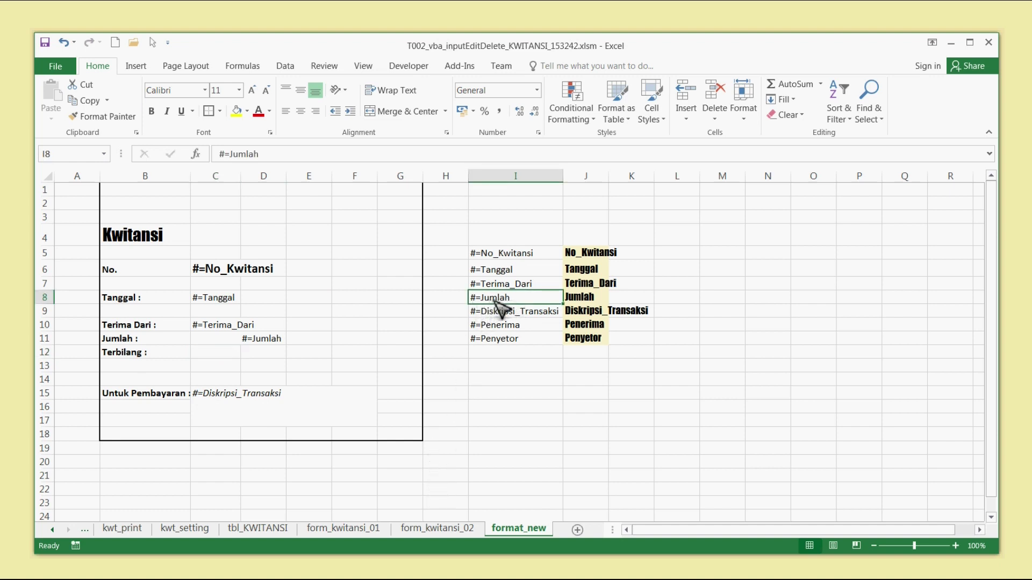
click(247, 343)
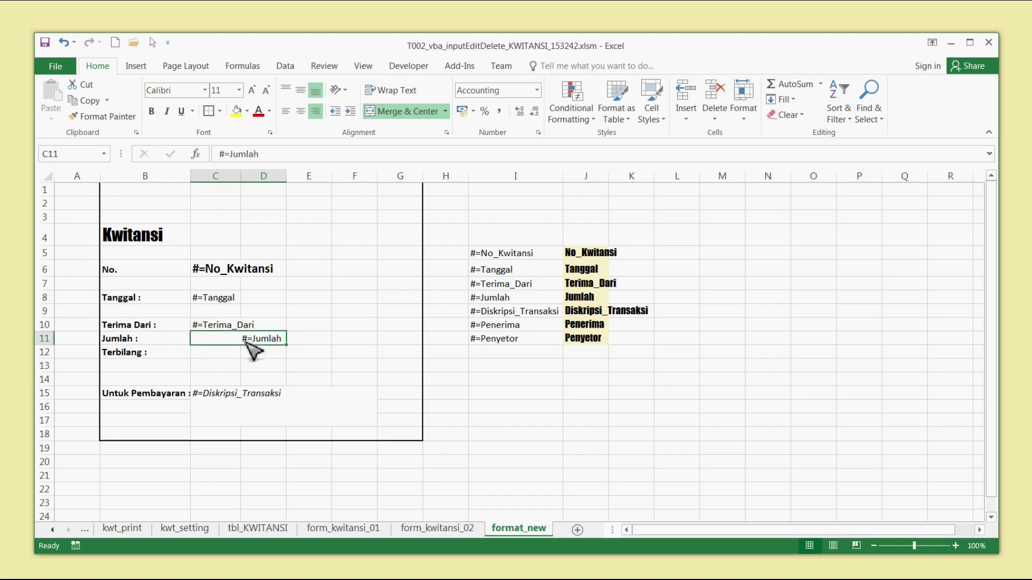
click(277, 528)
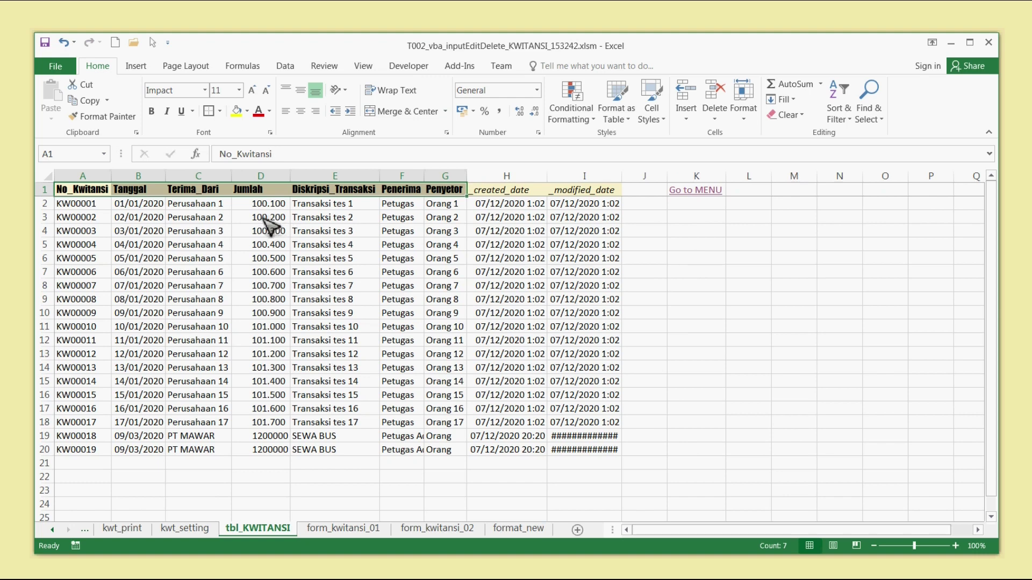
click(273, 221)
click(516, 529)
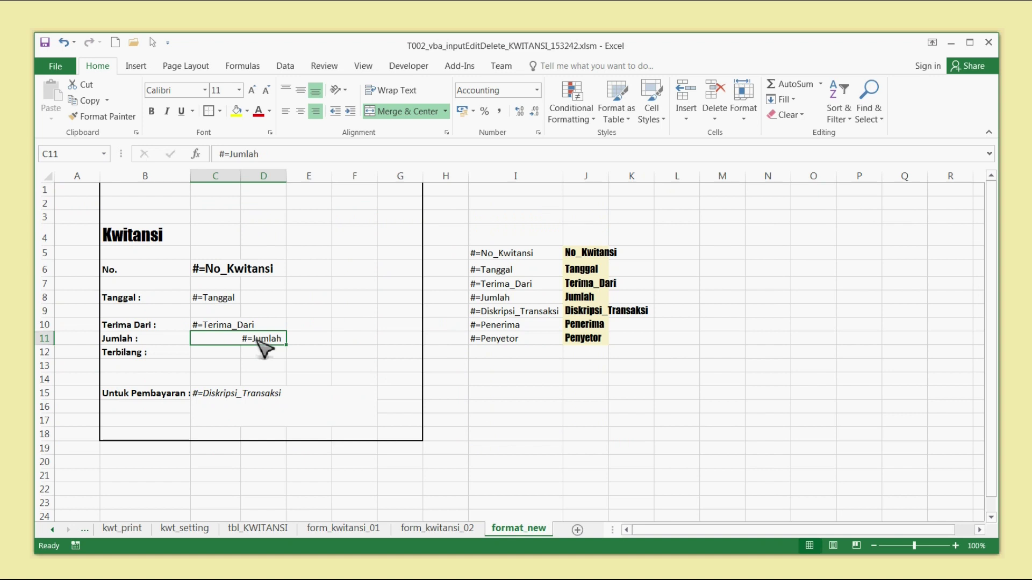
Merge C12:F14 beside the Terbilang label, wrap its text and align it to the top left
click(213, 355)
drag(220, 363, 381, 385)
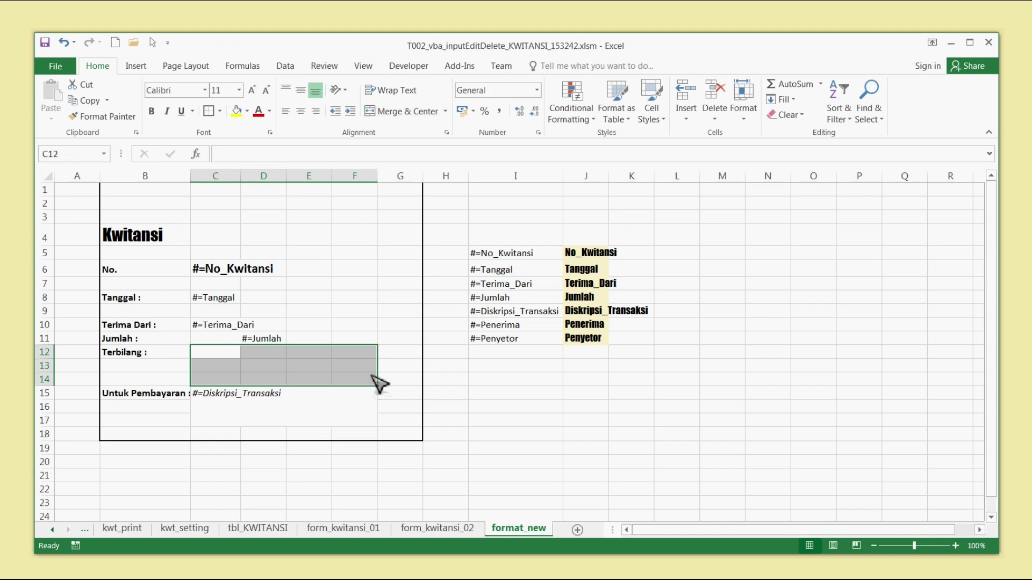
click(410, 112)
click(392, 90)
click(286, 90)
click(400, 268)
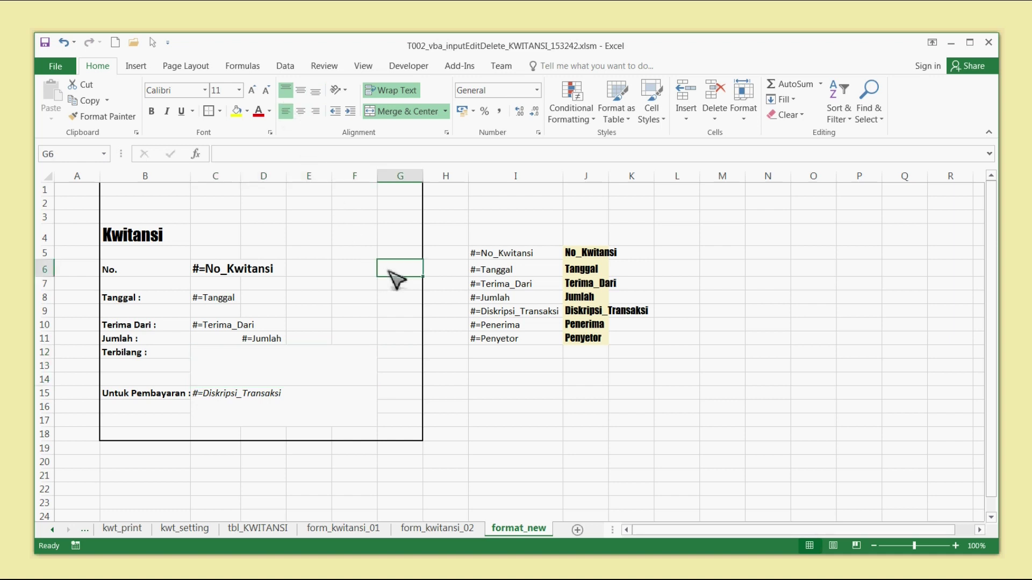
Copy the #=Jumlah placeholder from C11 into the merged Terbilang cell C12, keeping that cell's merge and alignment
click(264, 350)
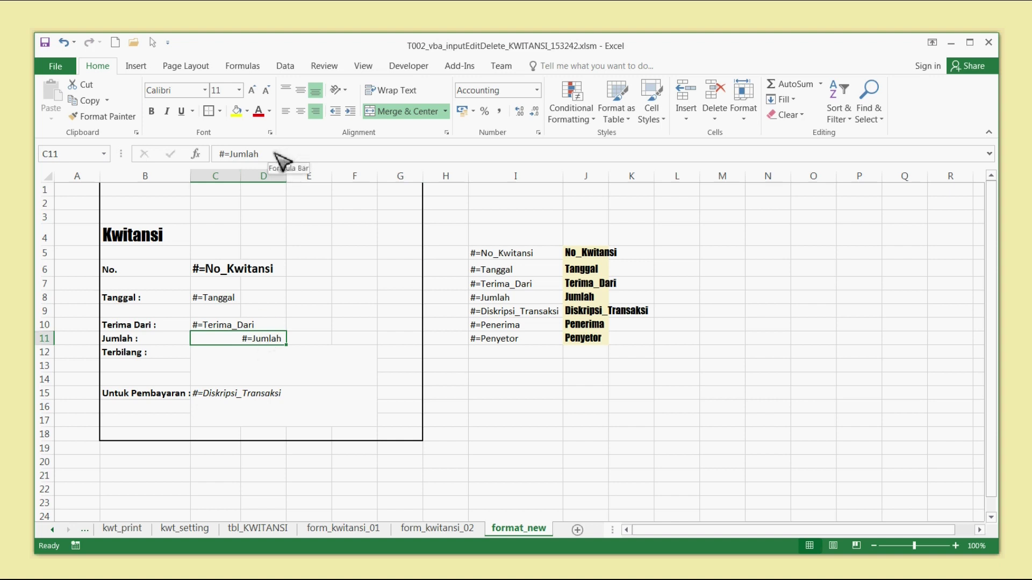
key(ctrl+c)
click(290, 365)
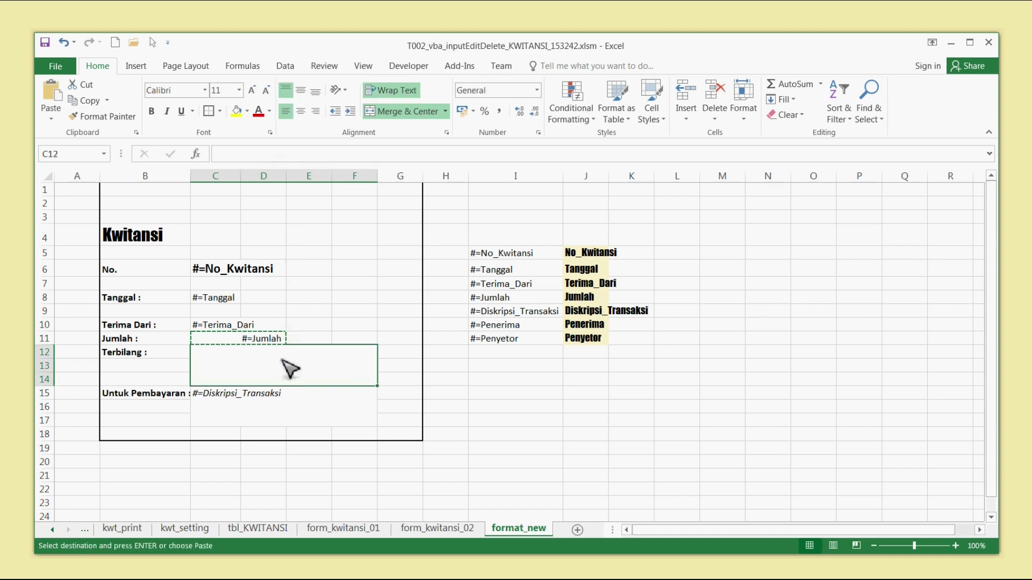
key(ctrl+v)
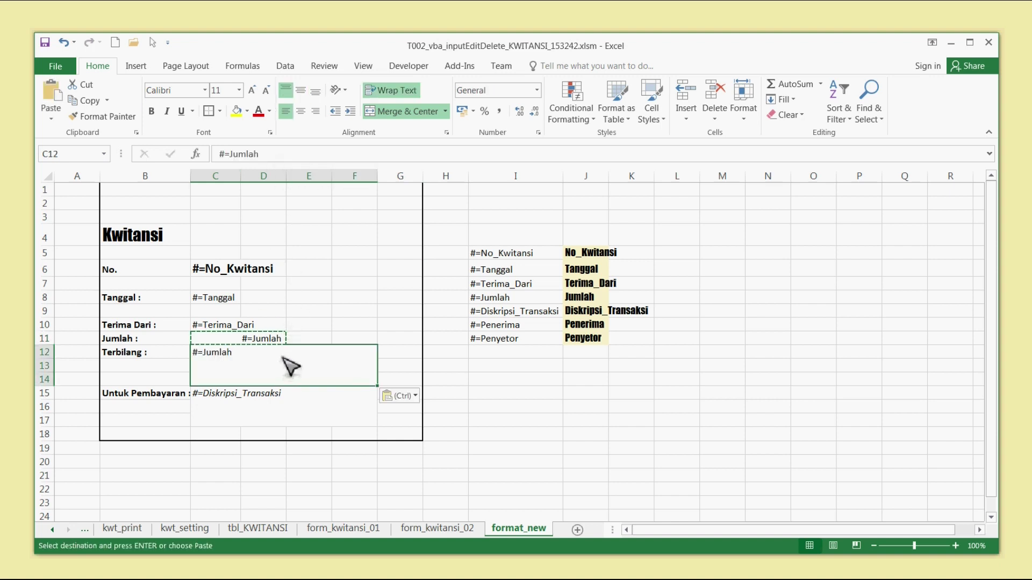
Change the placeholder in the merged Terbilang cell C12 to $=Jumlah
double_click(203, 356)
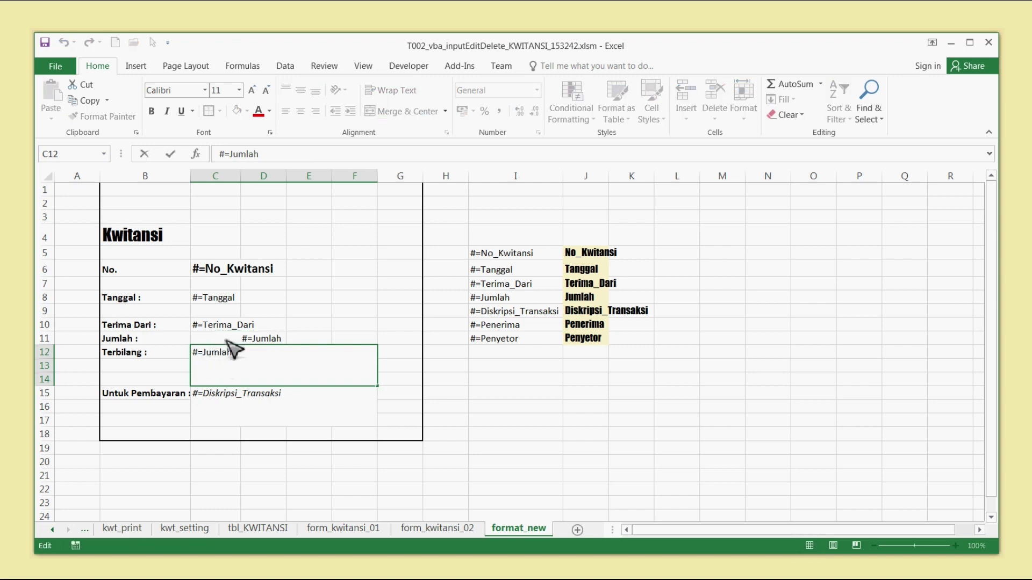
key(BackSpace)
text(S)
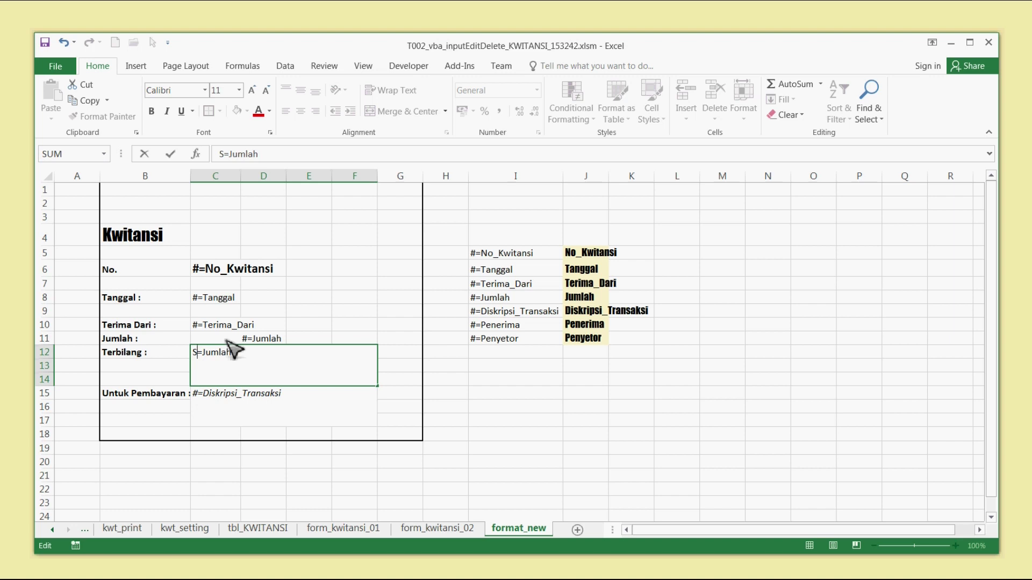
key(BackSpace)
text($)
key(Return)
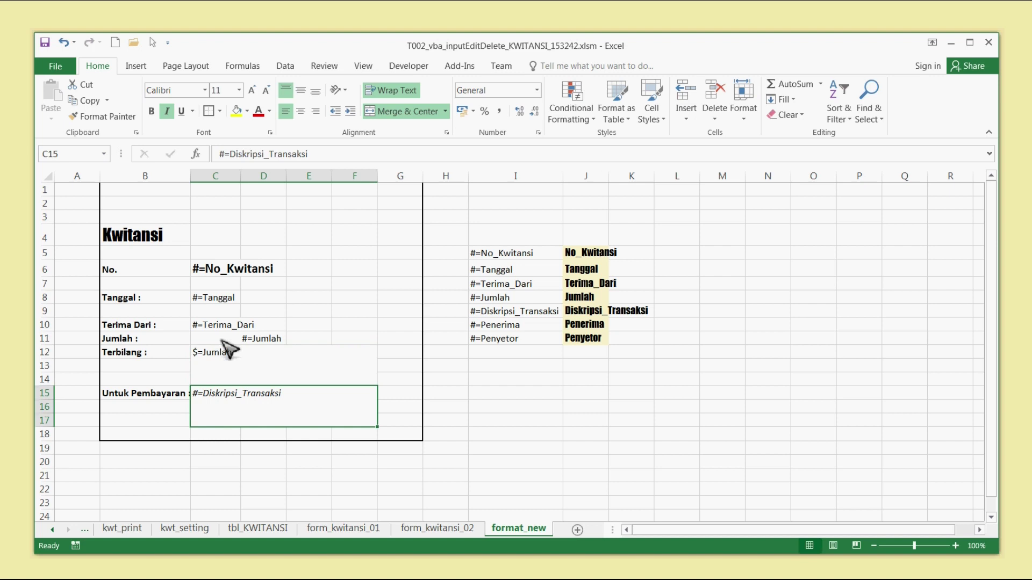
click(233, 367)
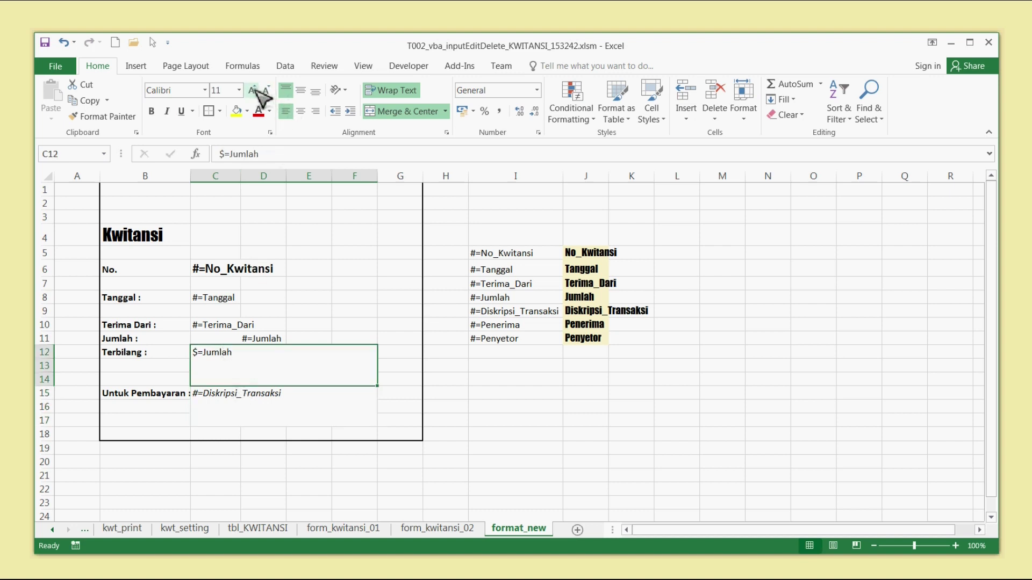
ctrl+scroll(284, 339, up, 1)
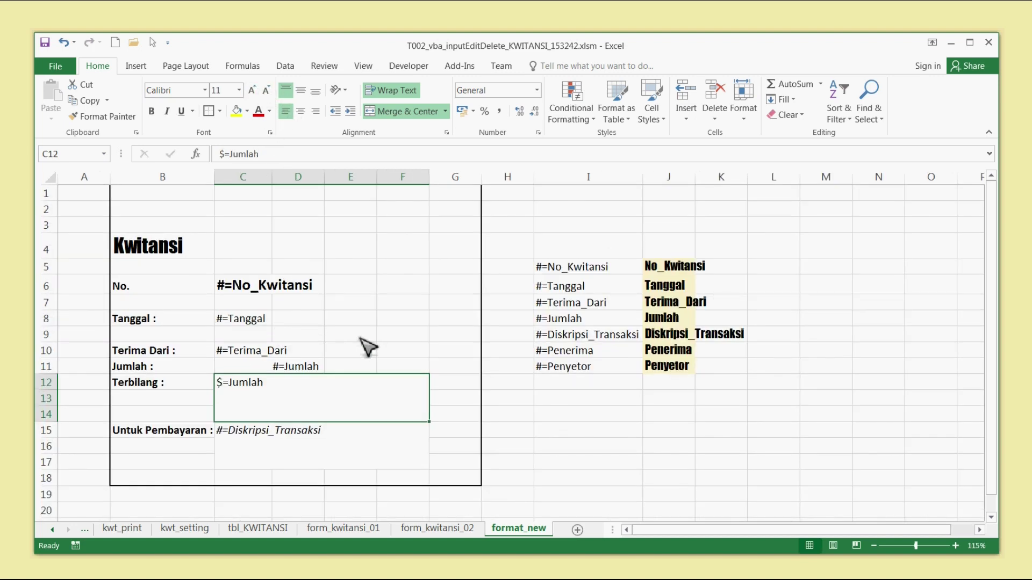
click(414, 321)
click(318, 383)
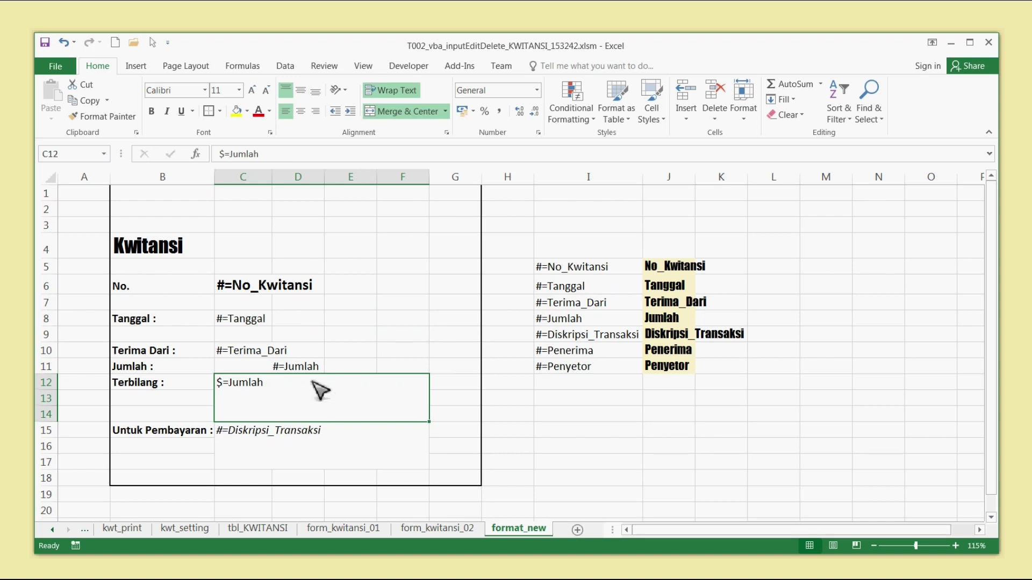
click(387, 336)
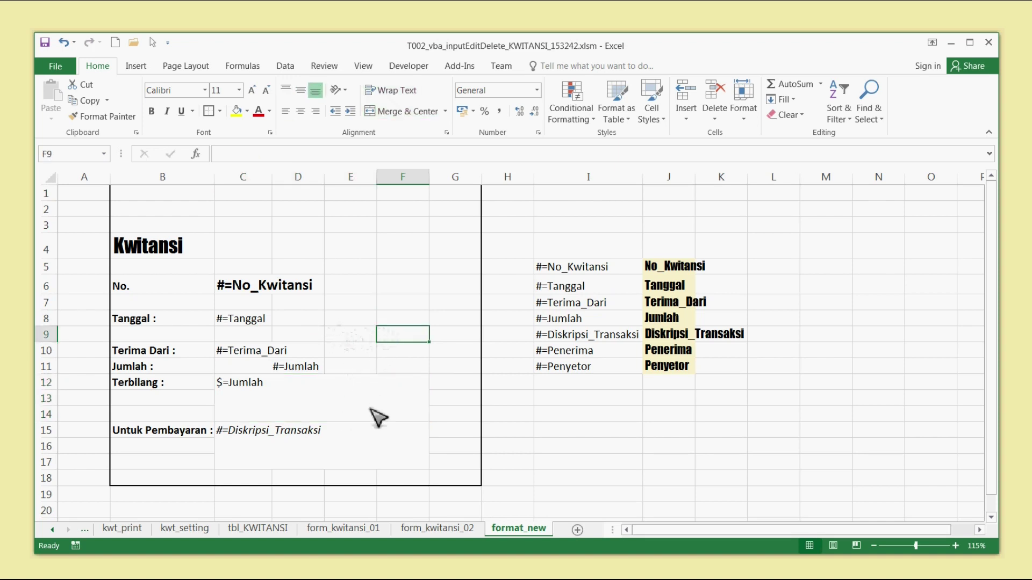
Copy the round bus logo from form_kwitansi_02 to format_new and place it in the receipt's upper right corner, around F2:G4
click(437, 528)
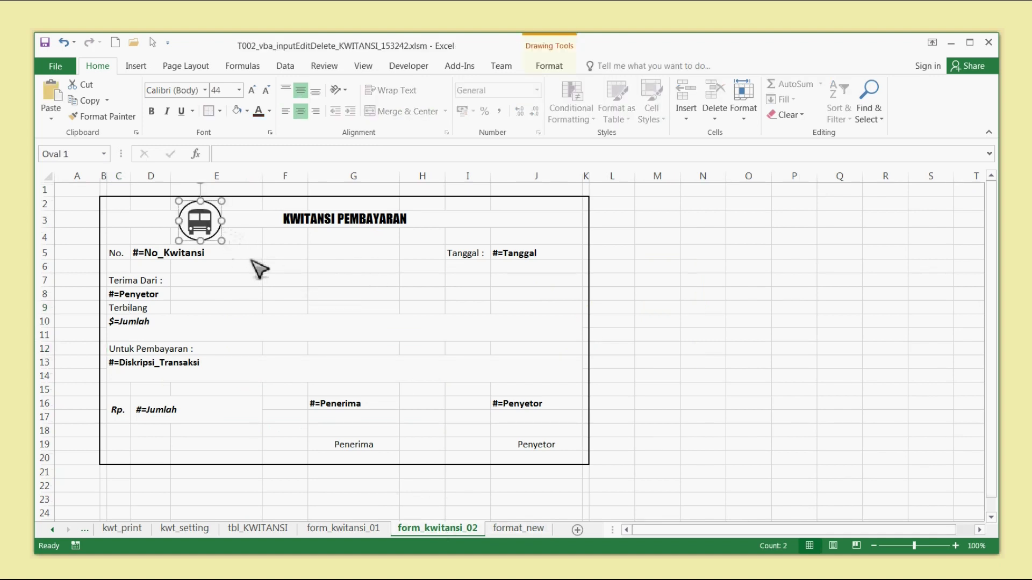
click(518, 528)
click(404, 296)
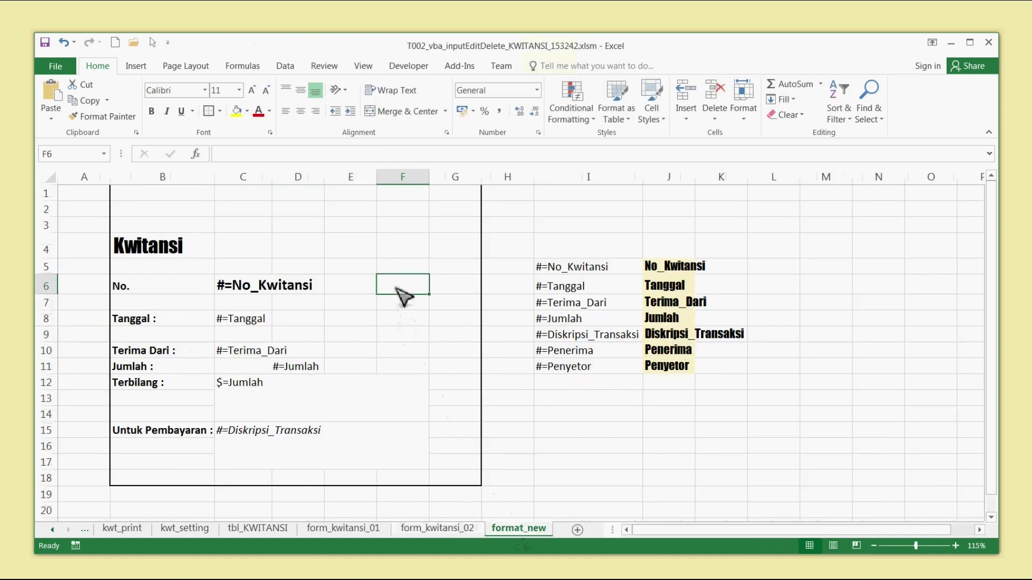
key(ctrl+v)
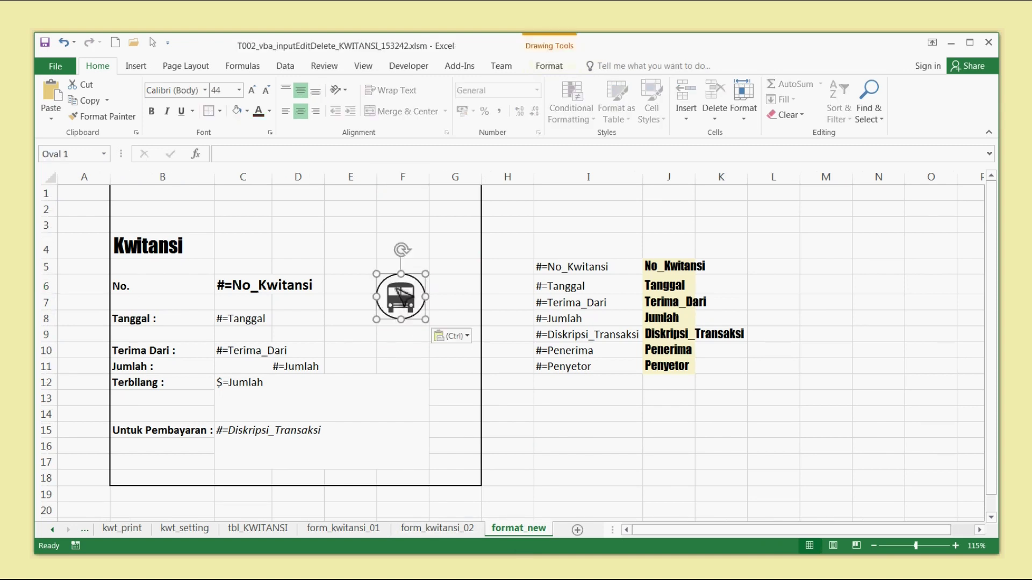
mouse_move(423, 288)
mouse_down()
mouse_move(434, 218)
mouse_move(441, 226)
mouse_up()
click(426, 291)
click(258, 212)
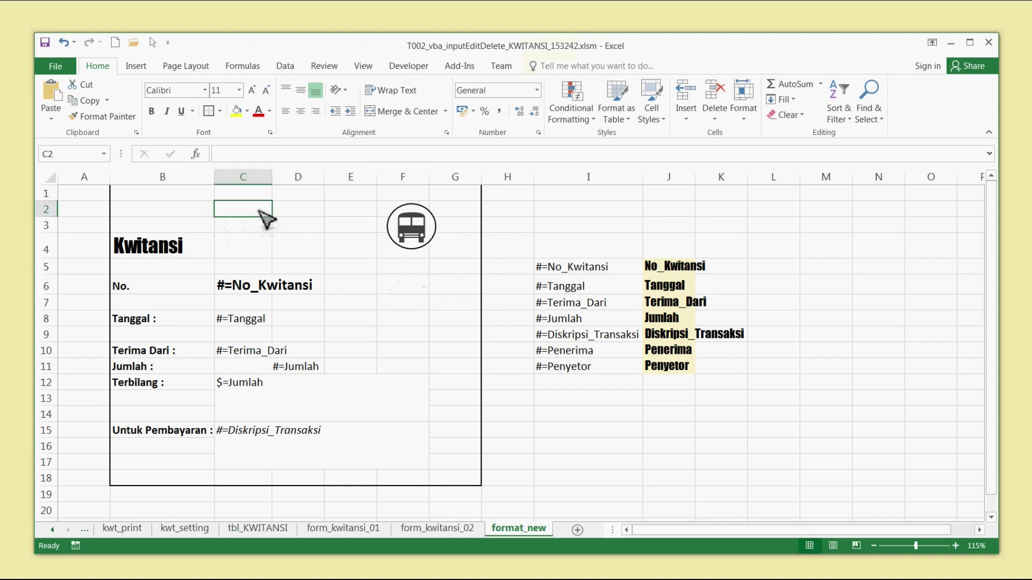
Enter the company name PT PERSEWAAN in B2 above the Kwitansi title
click(186, 208)
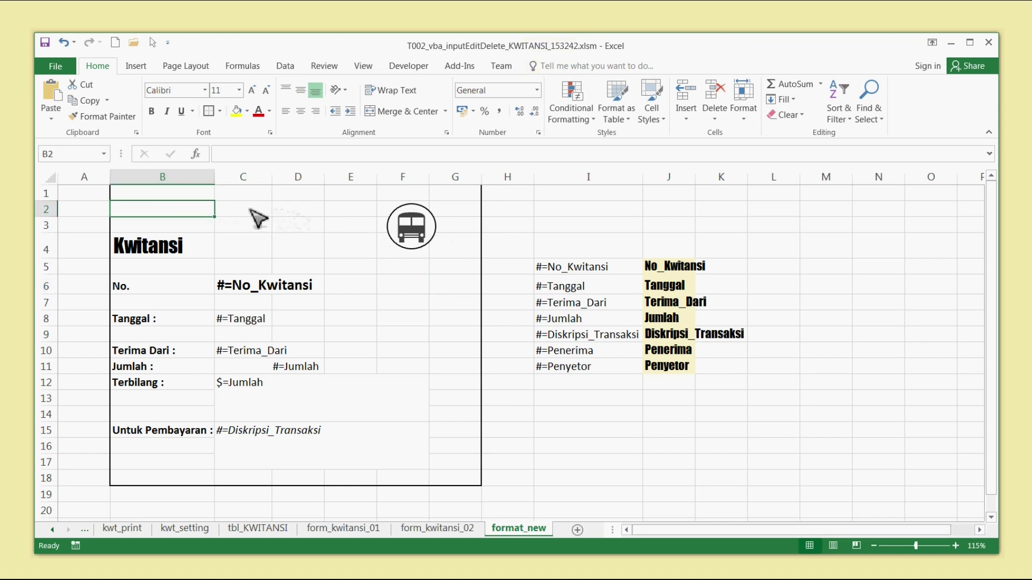
text(PT PERSEWAAN)
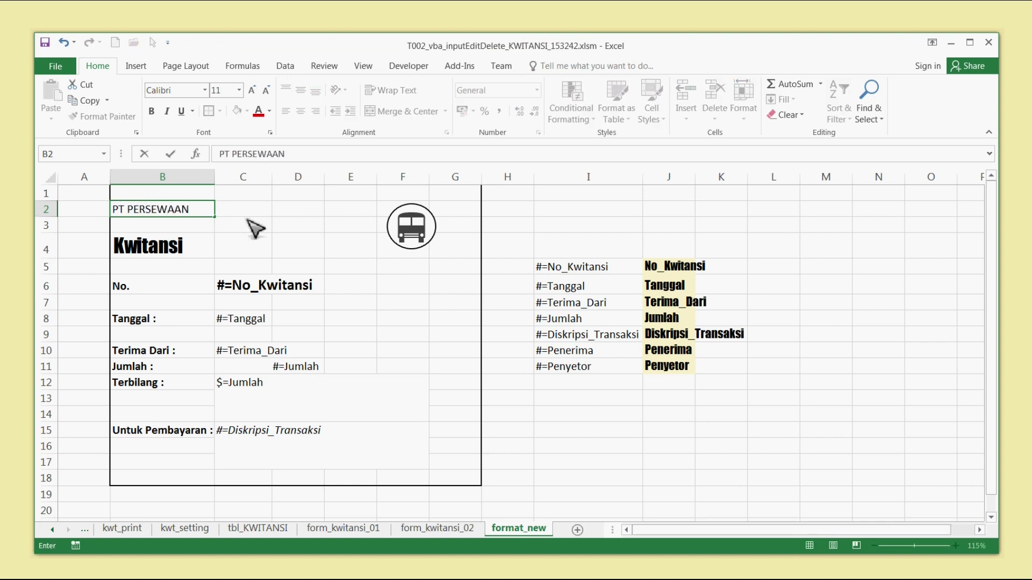
click(275, 254)
click(189, 215)
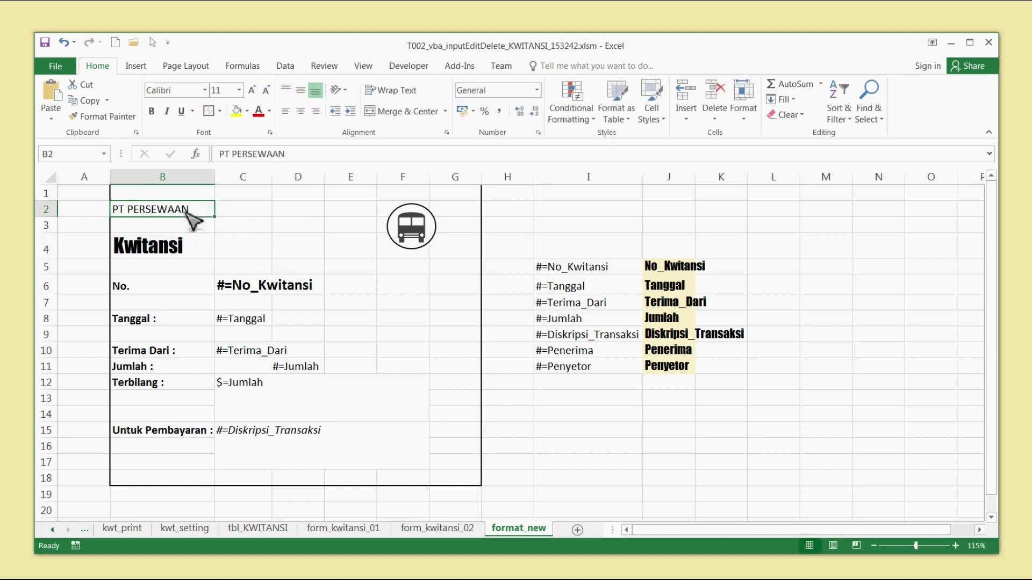
Set the font color of the Kwitansi title in B4 to standard blue
click(199, 258)
click(269, 112)
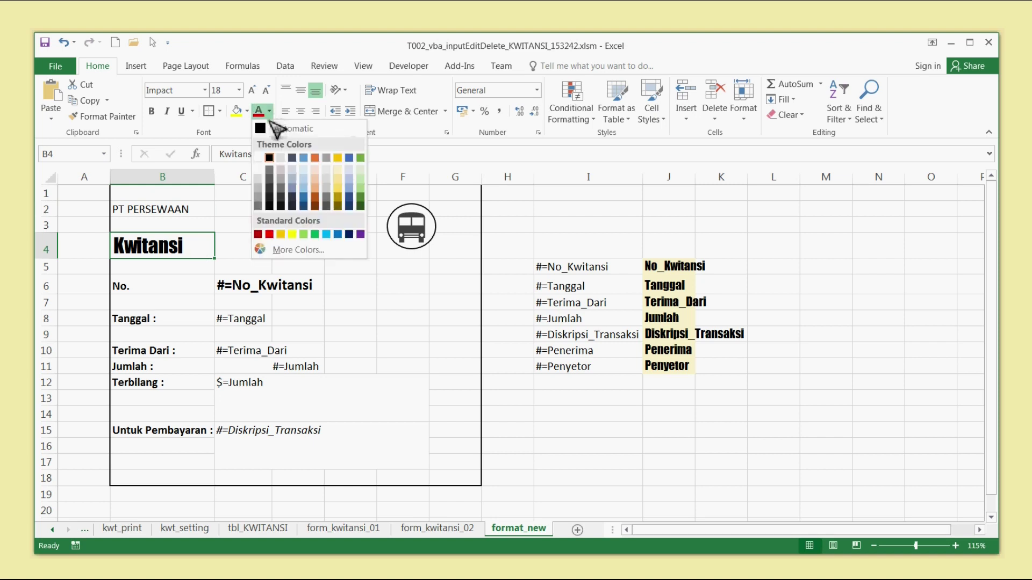
click(338, 234)
click(350, 268)
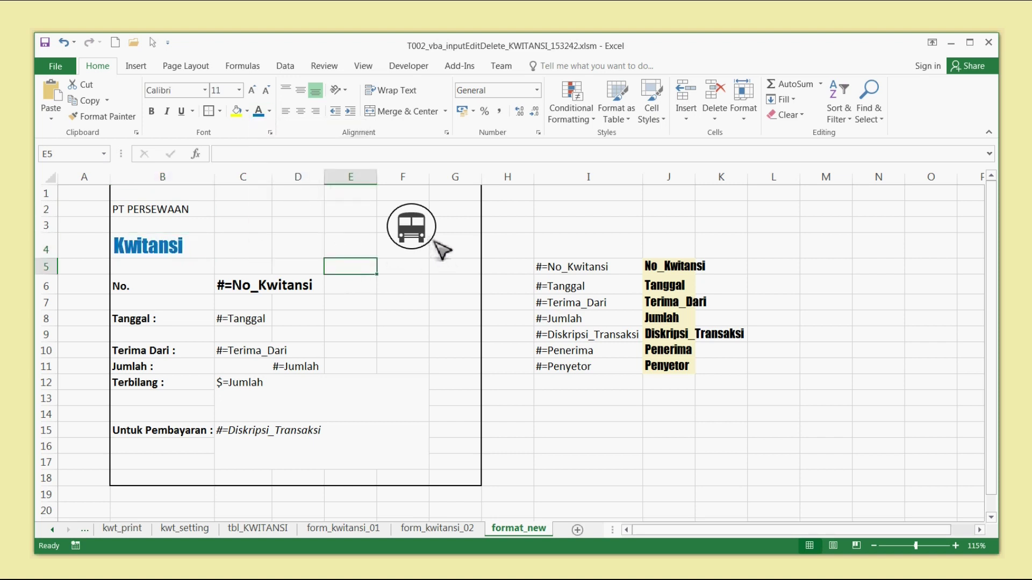
Make the PT PERSEWAAN company name in B2 bold
click(204, 212)
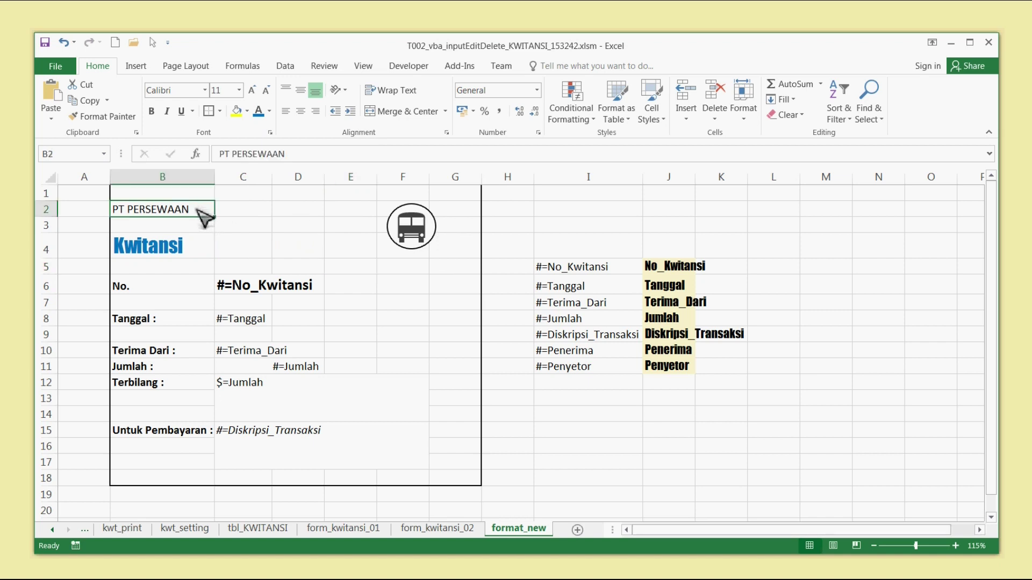
click(246, 318)
click(290, 440)
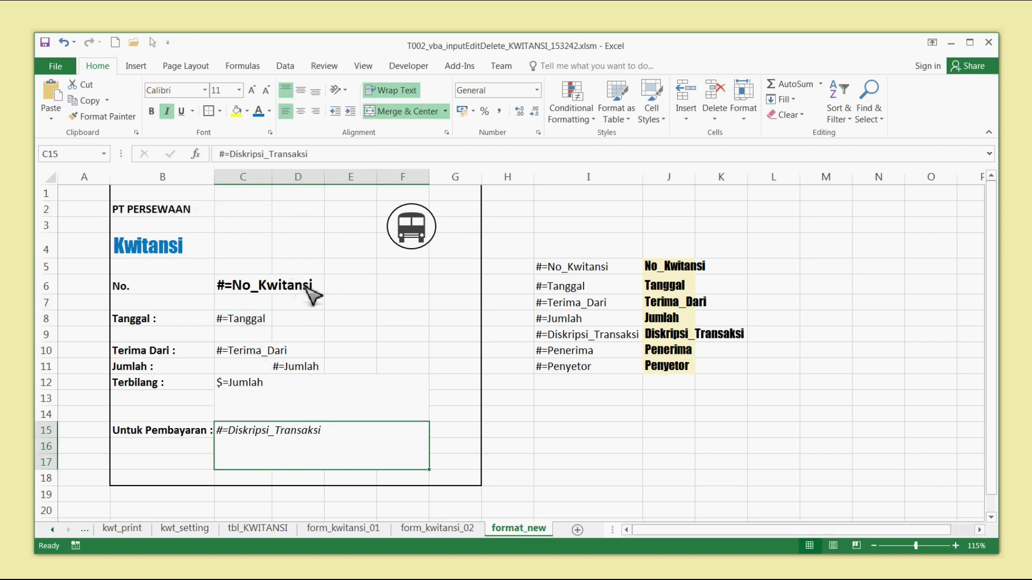
Insert a blank row above row 1 of the receipt layout
right_click(46, 193)
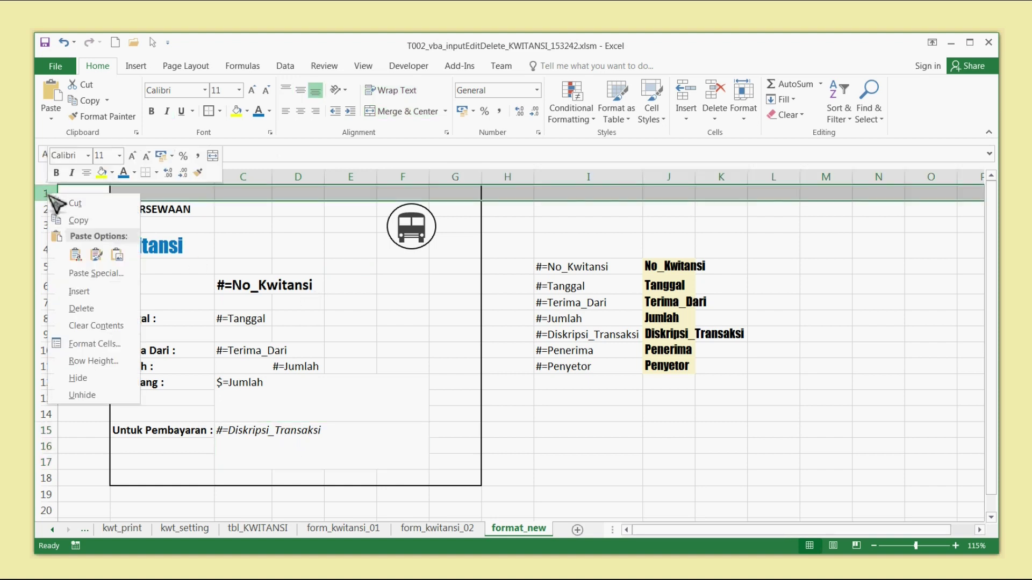
click(106, 293)
click(403, 327)
ctrl+scroll(403, 329, down, 1)
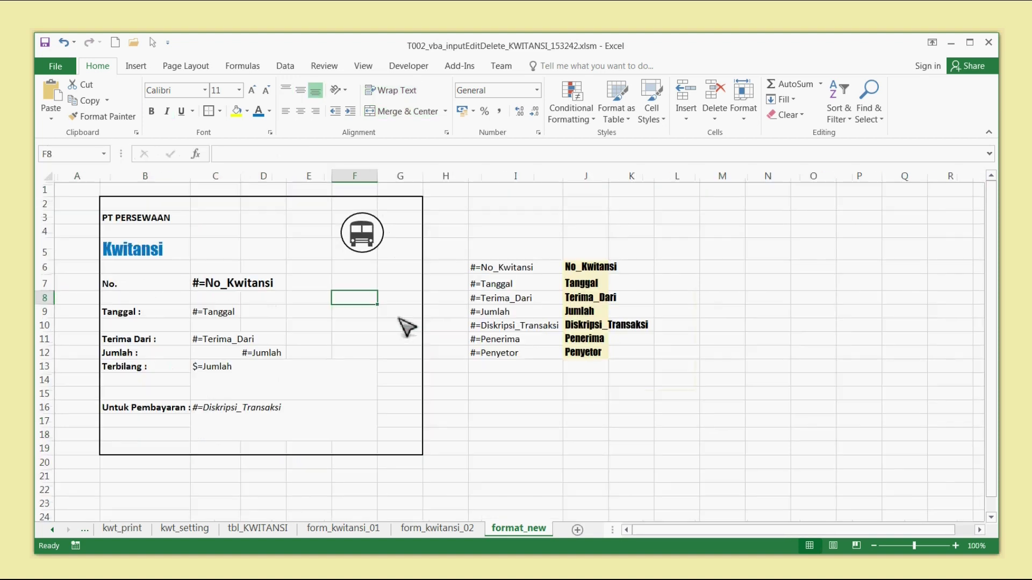
click(411, 328)
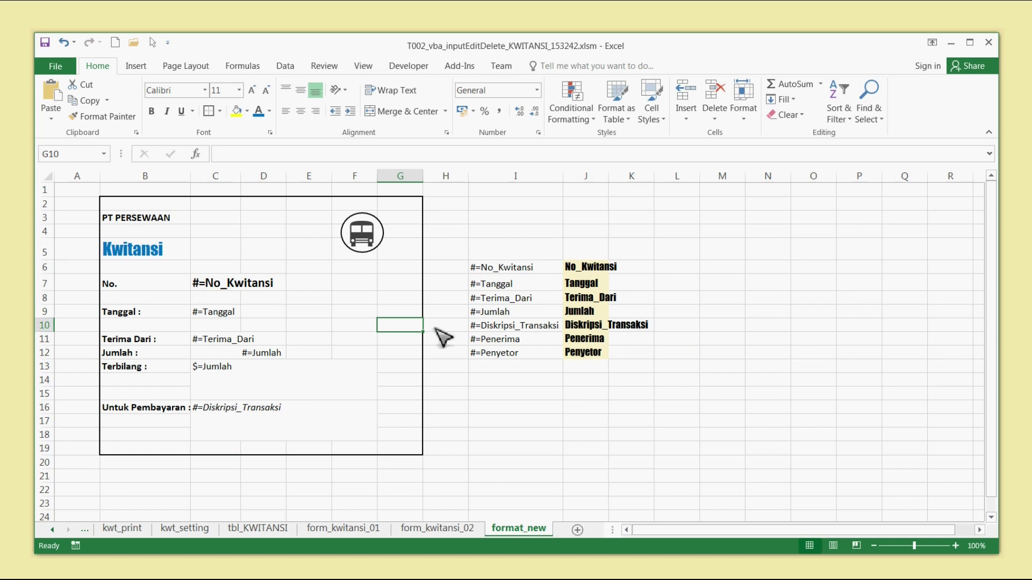
click(447, 302)
Set the bordered receipt range B2:G19 as the print area
drag(129, 207, 417, 456)
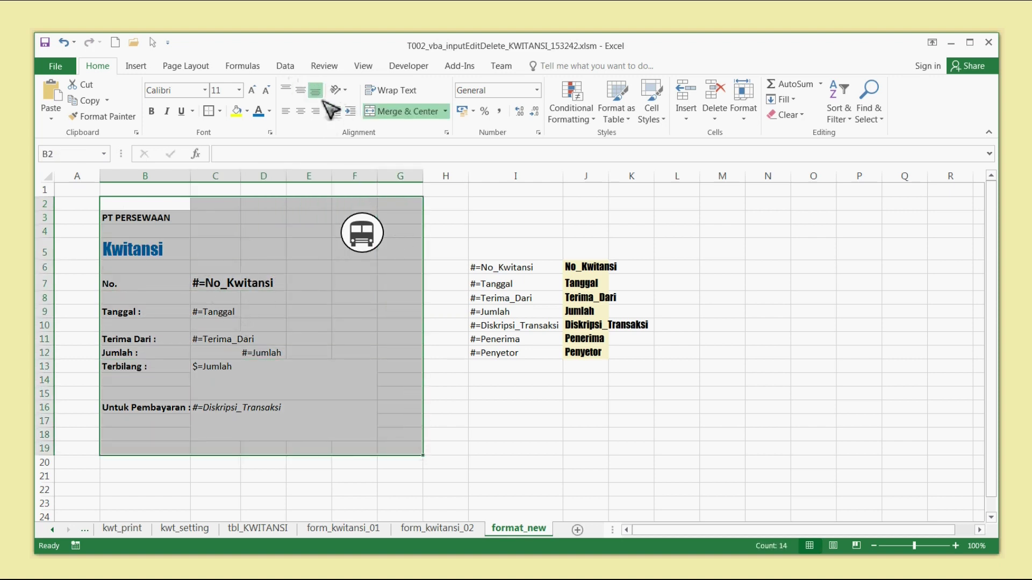
click(199, 73)
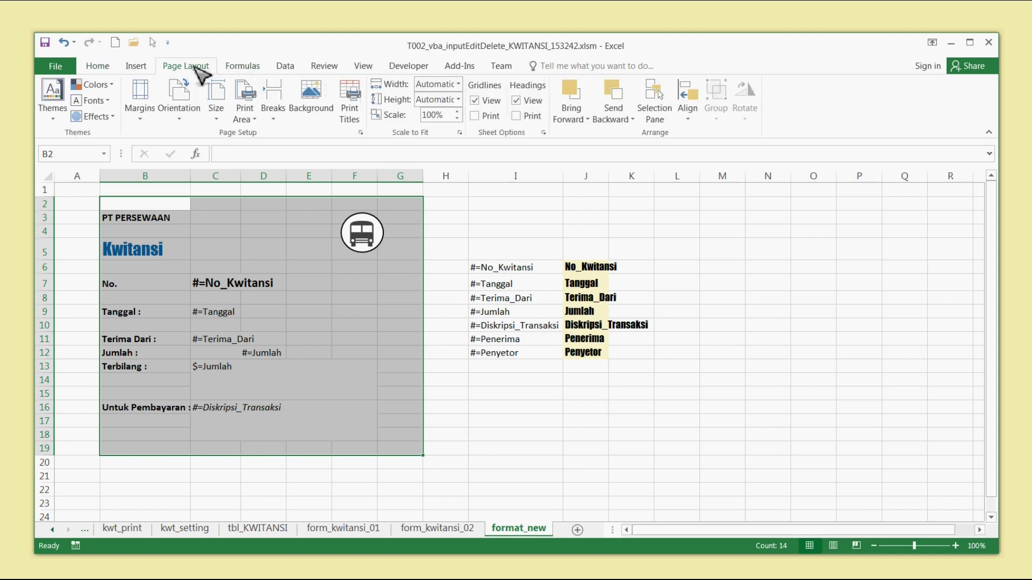
click(253, 119)
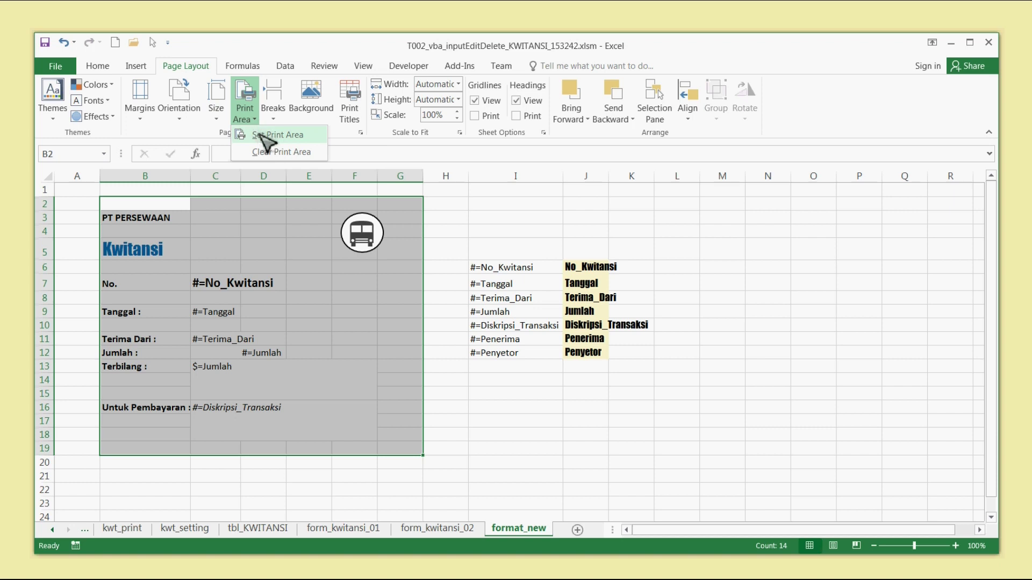
click(260, 136)
click(466, 219)
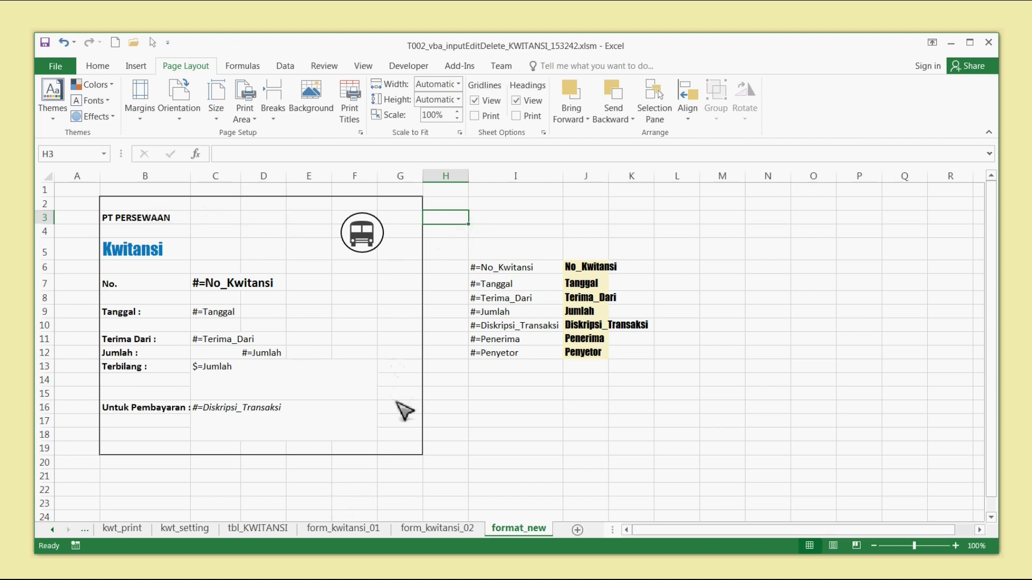
Copy the format_new sheet's name and enter it as the Sheet Template in D10 of the kwt_print sheet
click(465, 435)
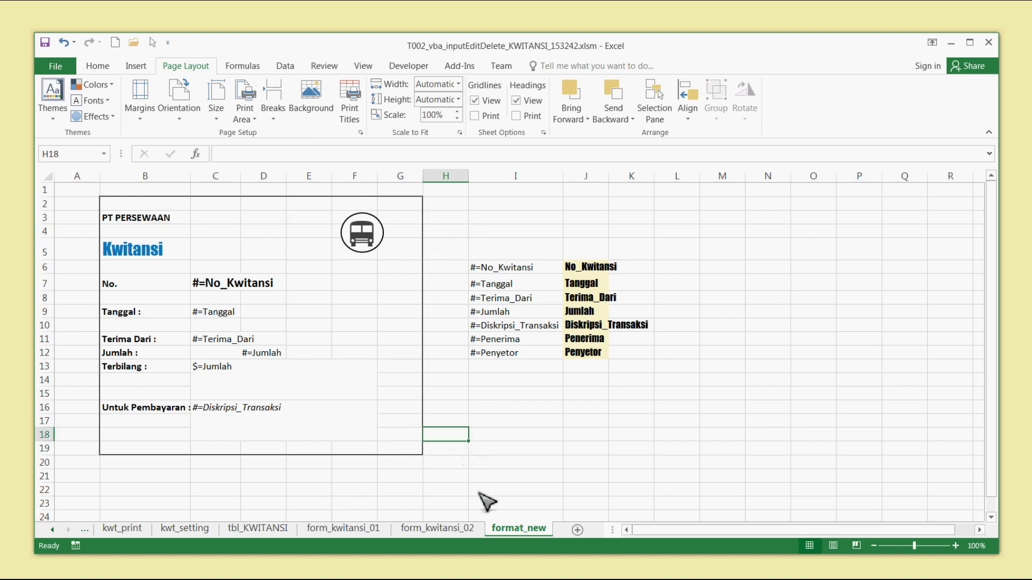
right_click(515, 532)
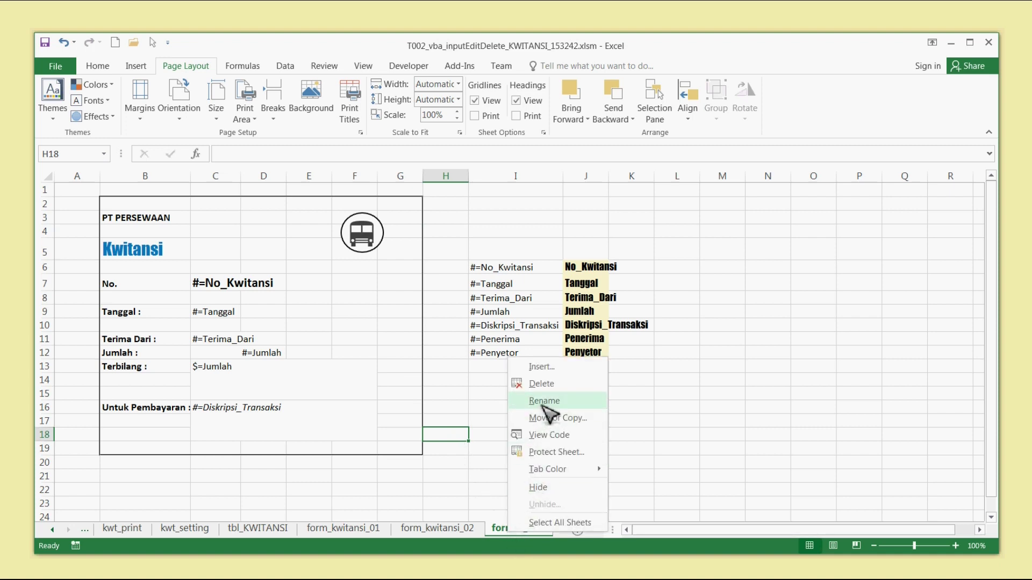
click(543, 403)
key(ctrl+c)
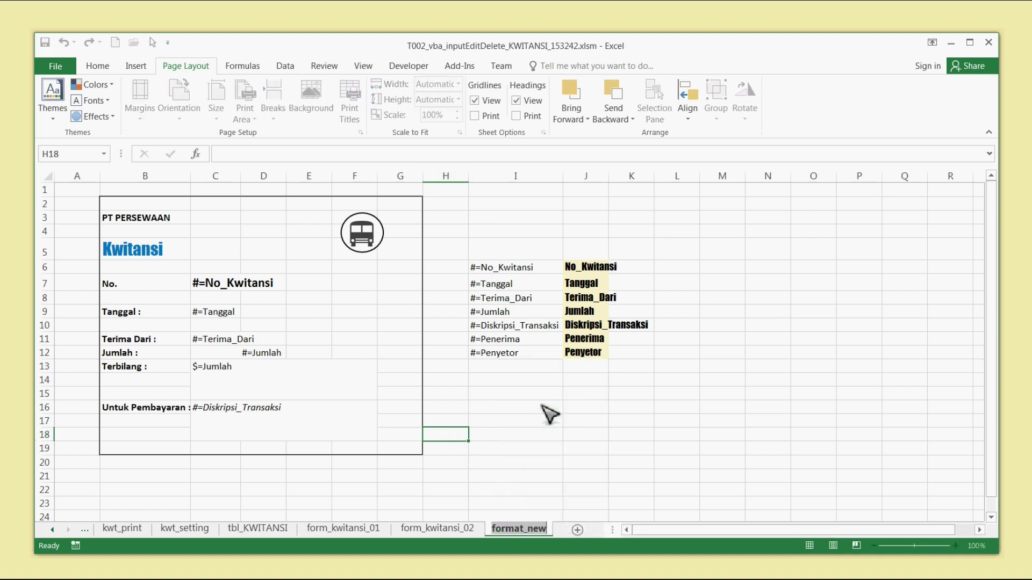
click(532, 453)
click(135, 530)
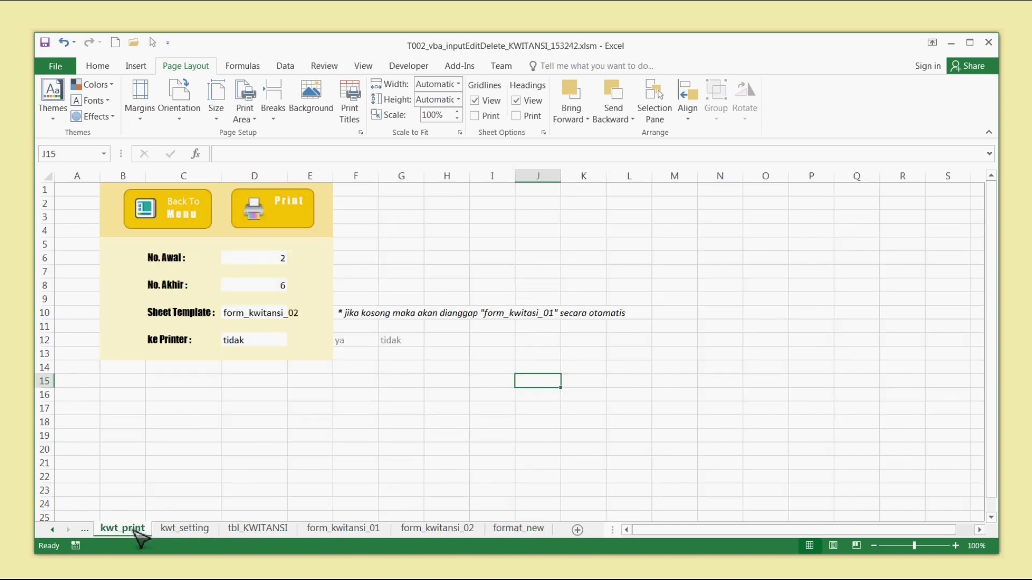
click(264, 314)
double_click(264, 314)
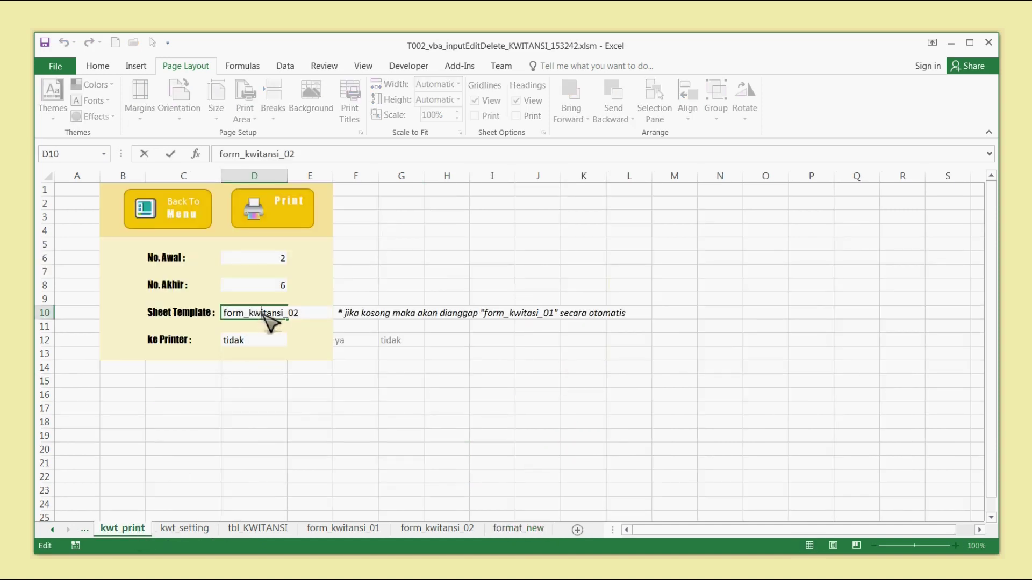
double_click(263, 315)
key(ctrl+v)
click(374, 409)
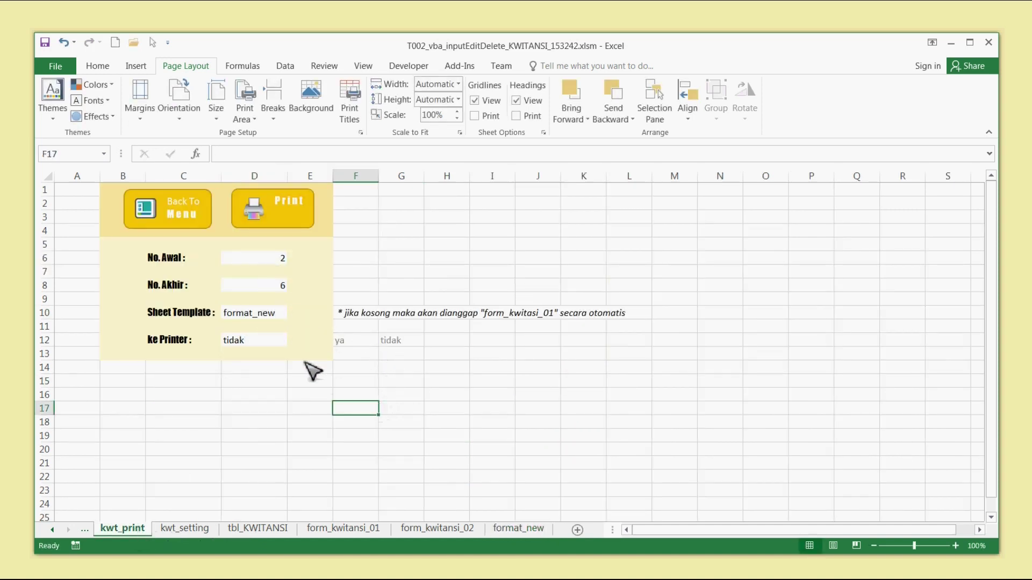
Delete columns I:K, which hold the placeholder reference list, from the format_new sheet
click(538, 530)
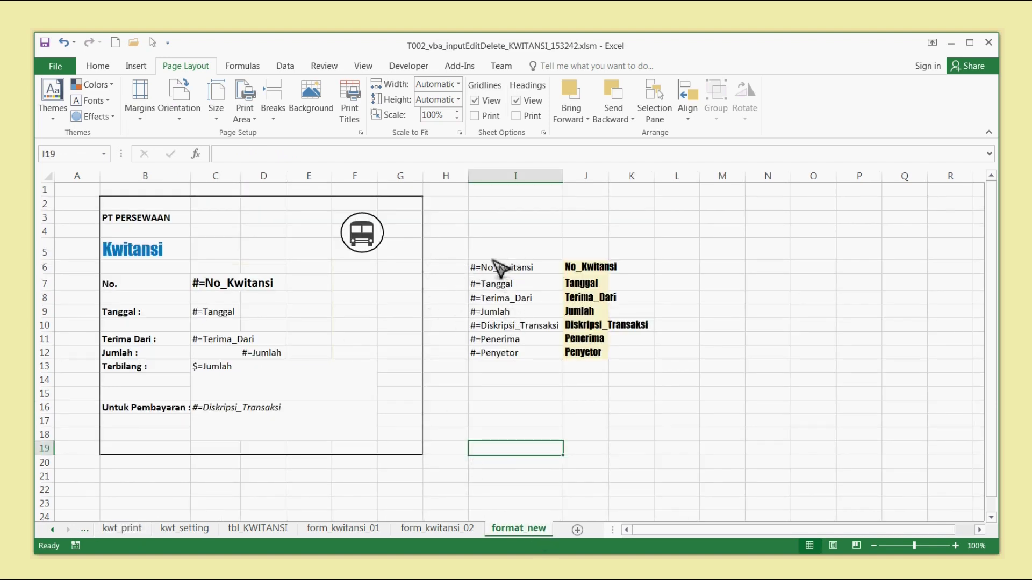
drag(487, 255, 669, 392)
drag(517, 177, 659, 183)
right_click(637, 229)
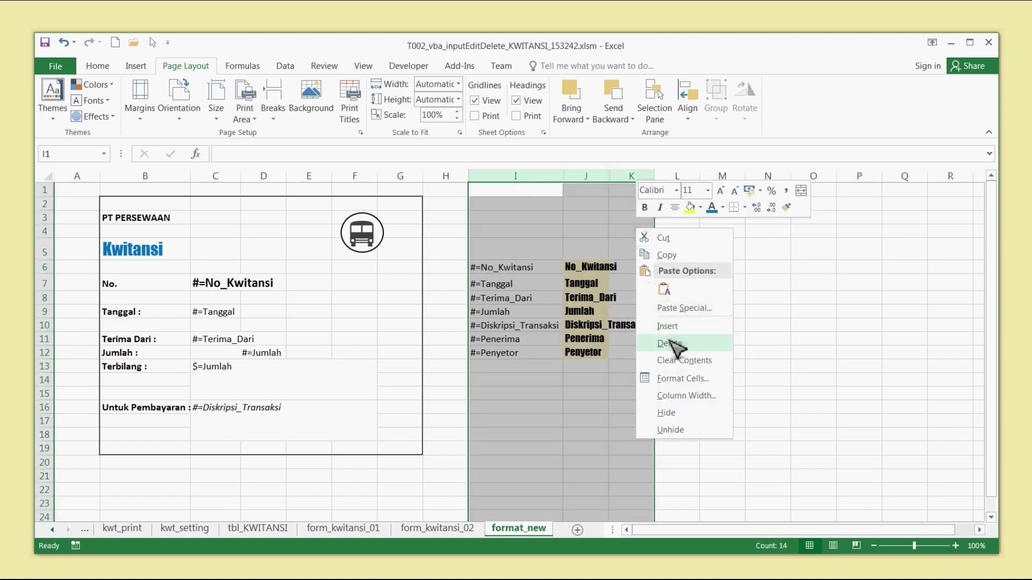
click(595, 358)
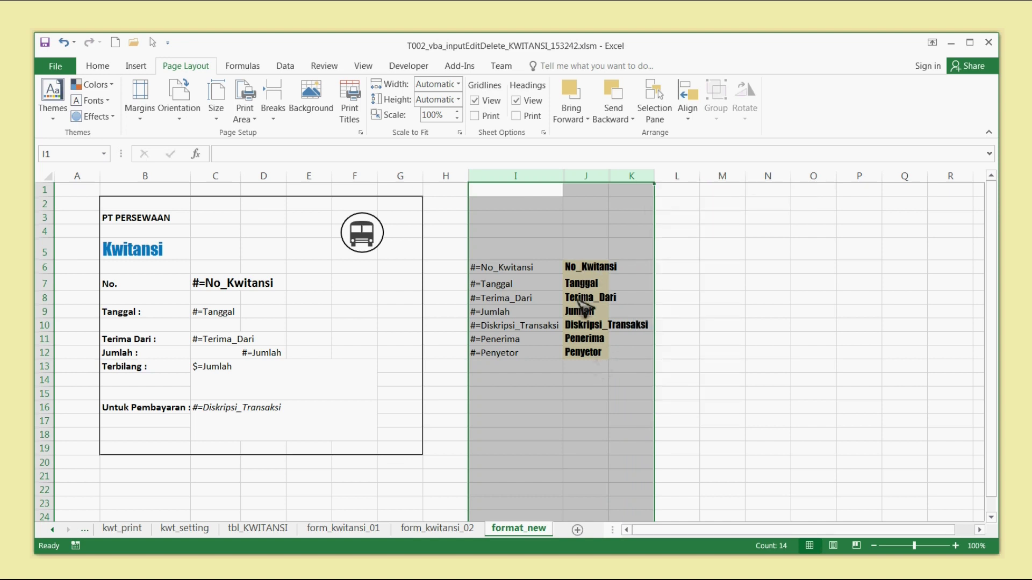
right_click(544, 180)
click(576, 291)
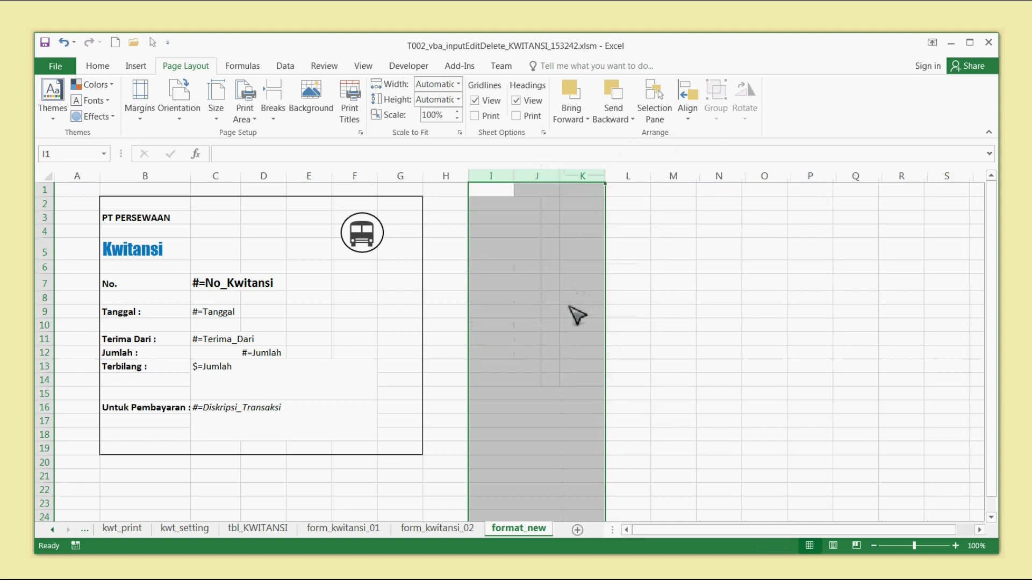
click(575, 311)
Print receipts 2 to 6 from the kwt_print sheet with the format_new template and dismiss the completion message
click(122, 528)
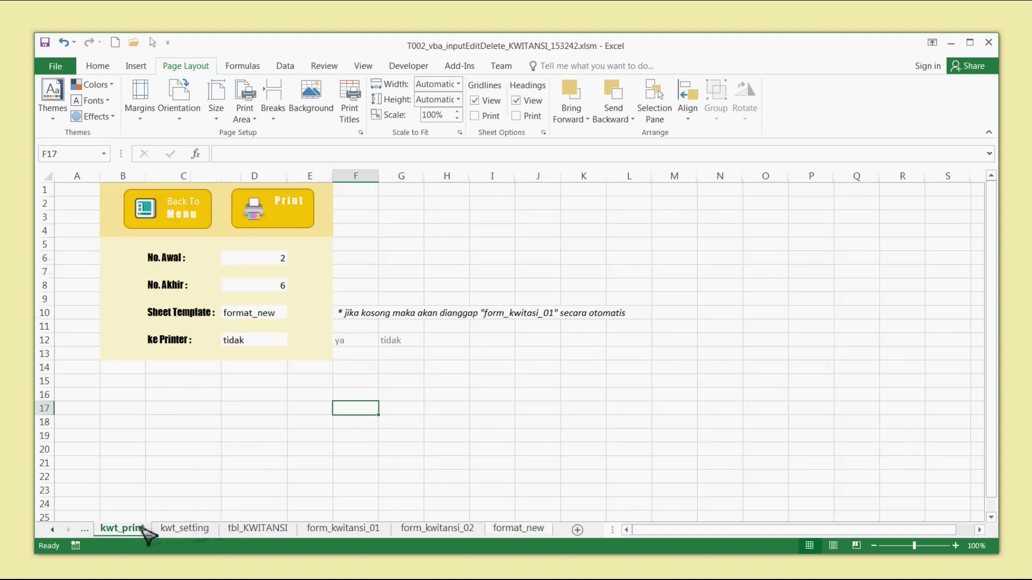
click(249, 447)
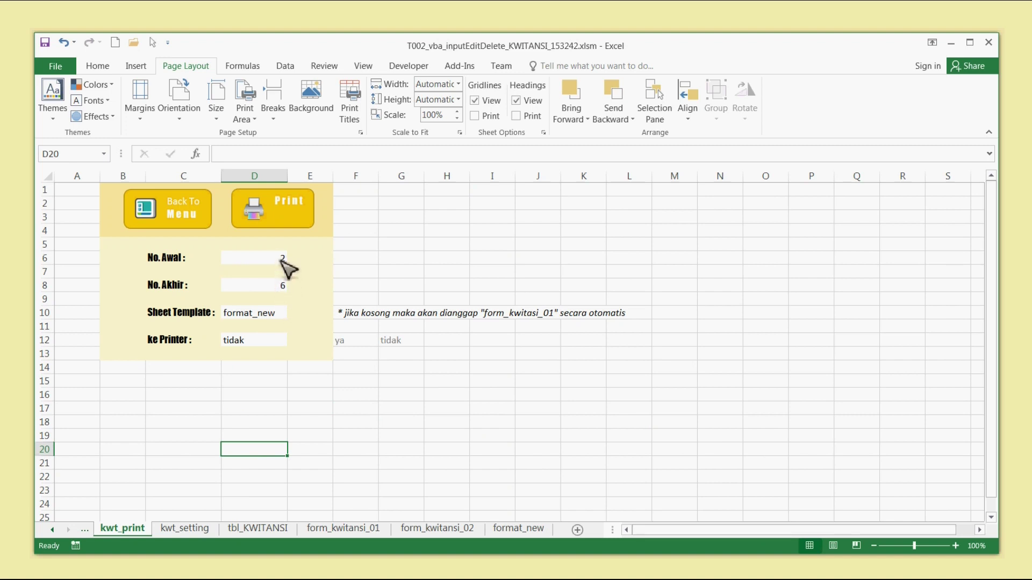
click(404, 260)
click(294, 213)
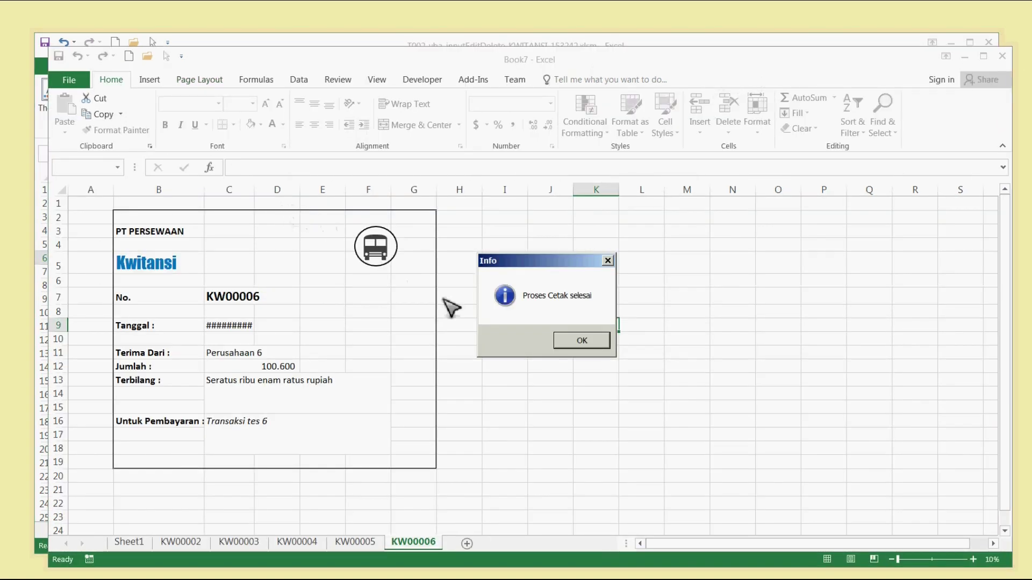
click(582, 341)
click(559, 355)
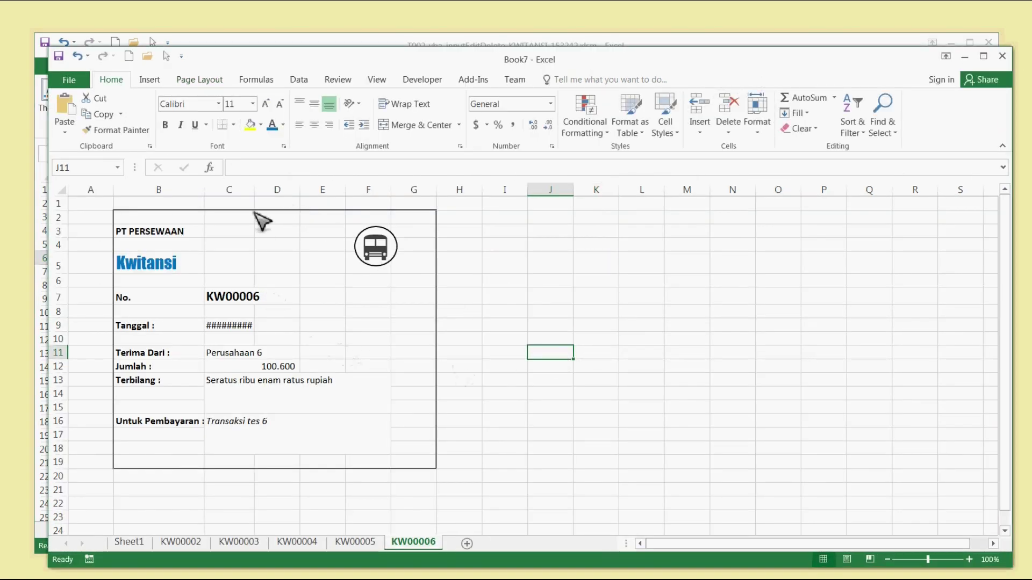
AutoFit column C on the generated KW00006 and KW00004 sheets so their Tanggal dates fit
double_click(255, 189)
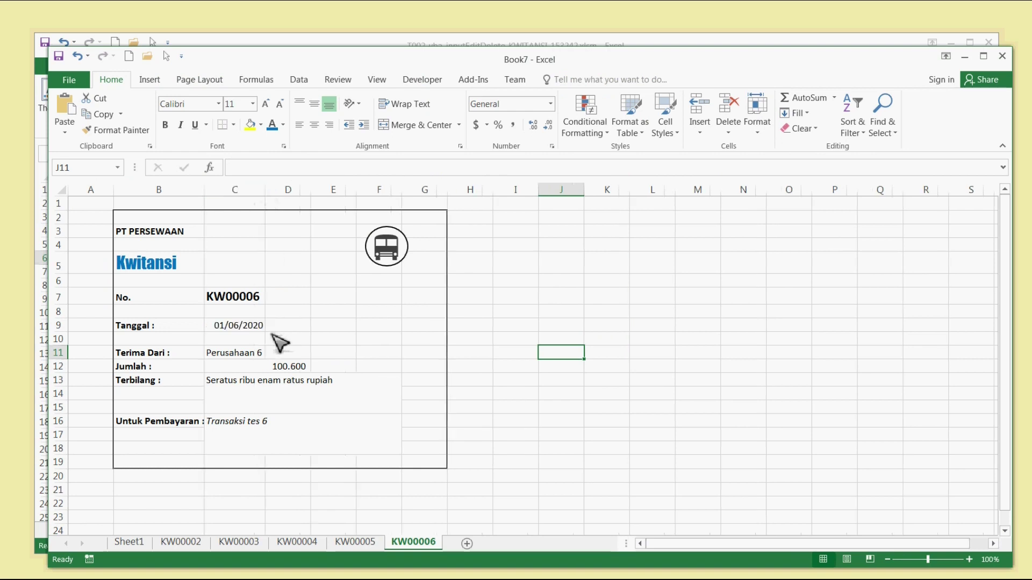
click(250, 329)
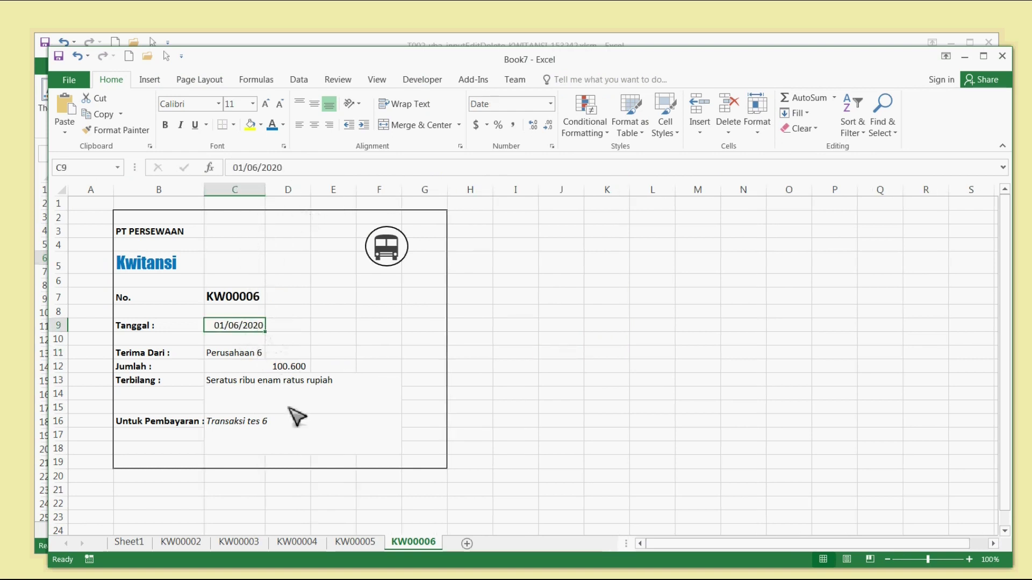
click(366, 542)
click(302, 543)
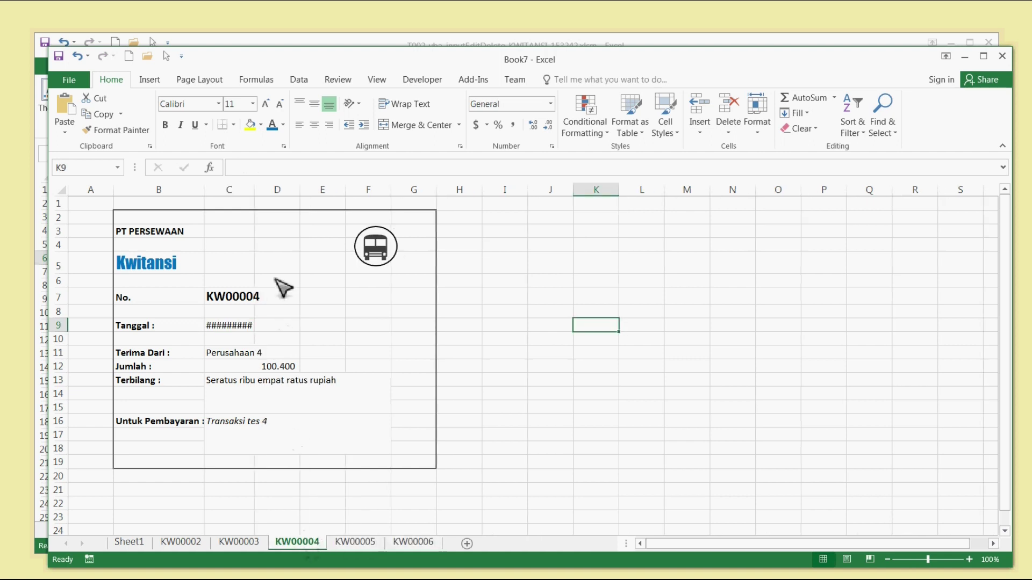
double_click(255, 191)
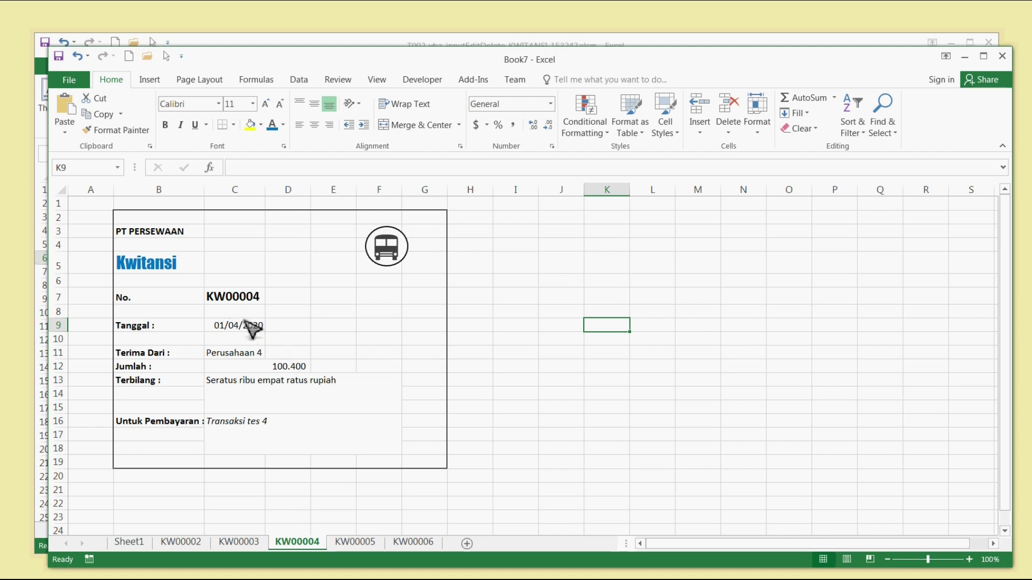
Check the filled-in Terbilang, payment description, Jumlah, Terima Dari, Tanggal and No. fields on the KW00004 receipt
click(295, 404)
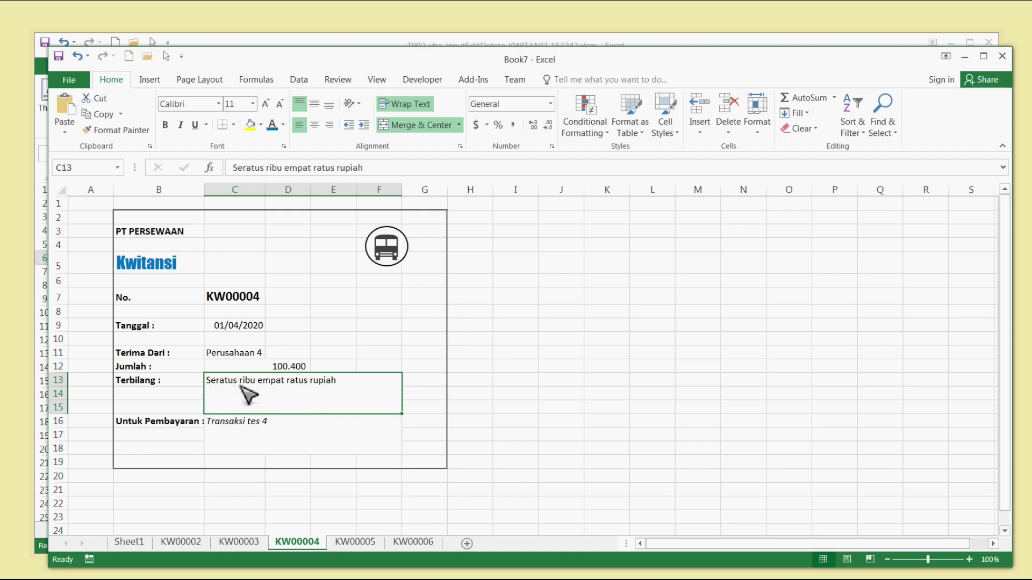
click(263, 440)
click(285, 370)
click(258, 355)
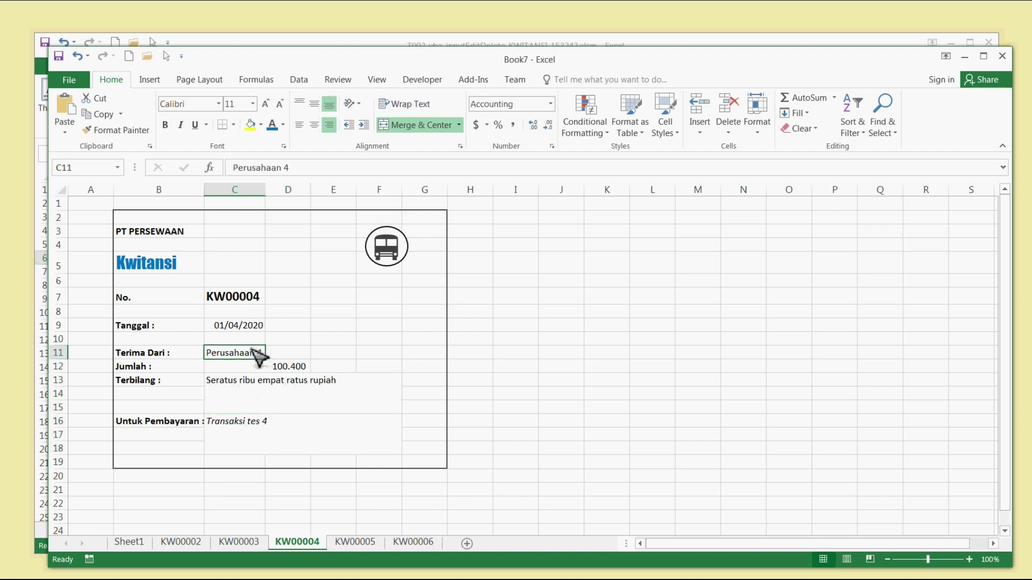
click(253, 323)
click(247, 299)
click(354, 327)
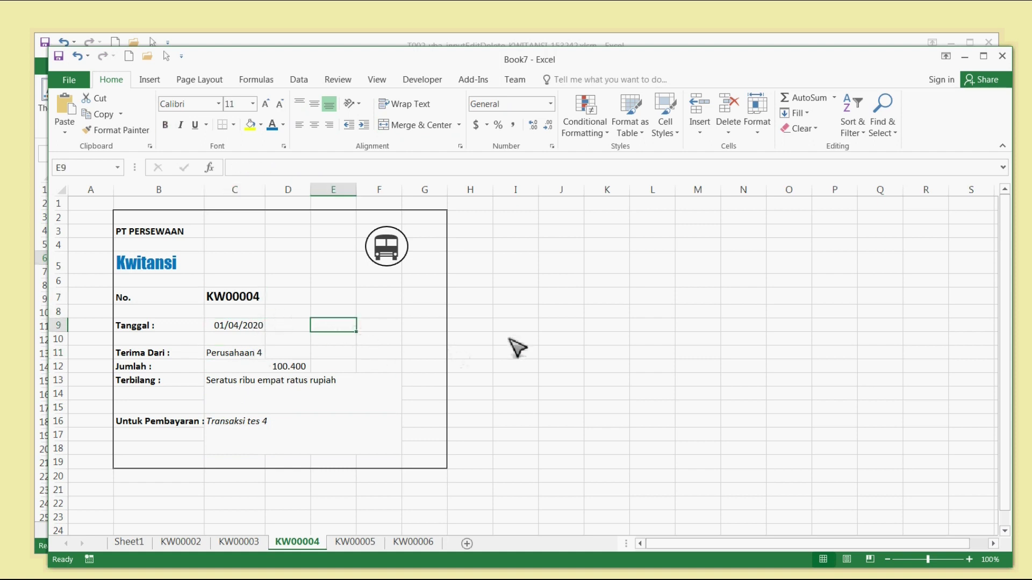
Close the generated receipts workbook Book7 without saving it and return to the kwt_print sheet
click(1003, 56)
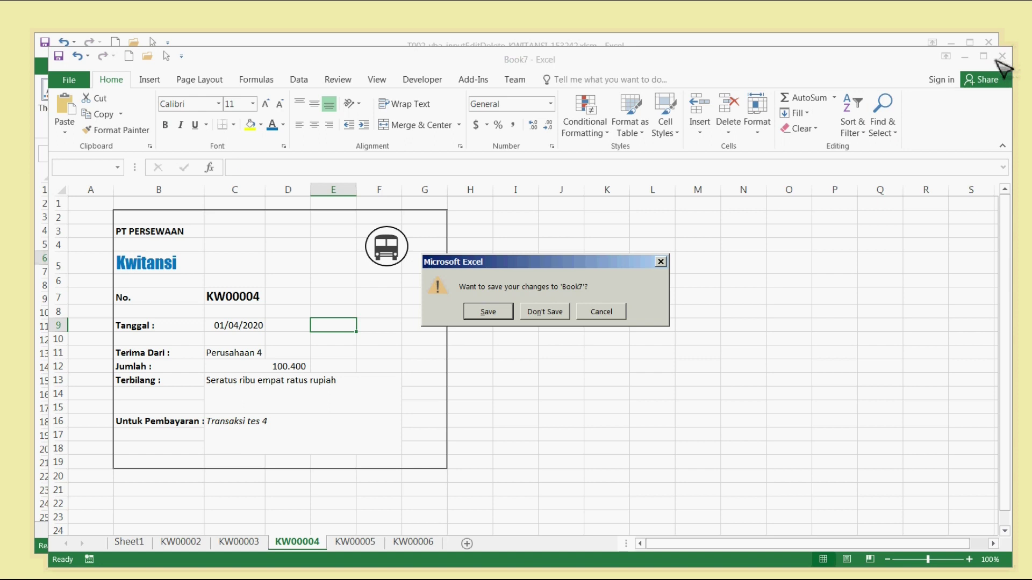
click(546, 310)
click(532, 275)
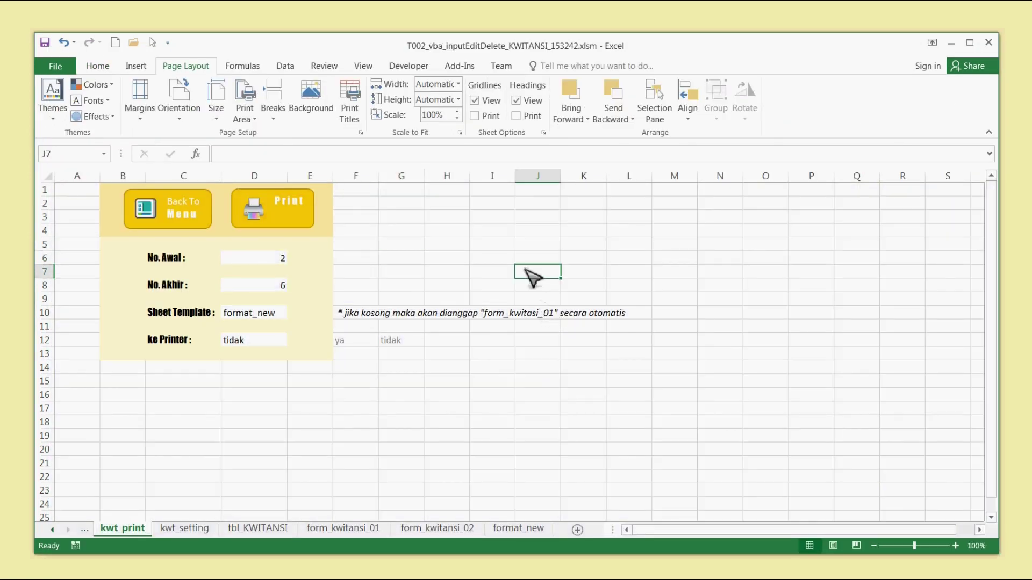